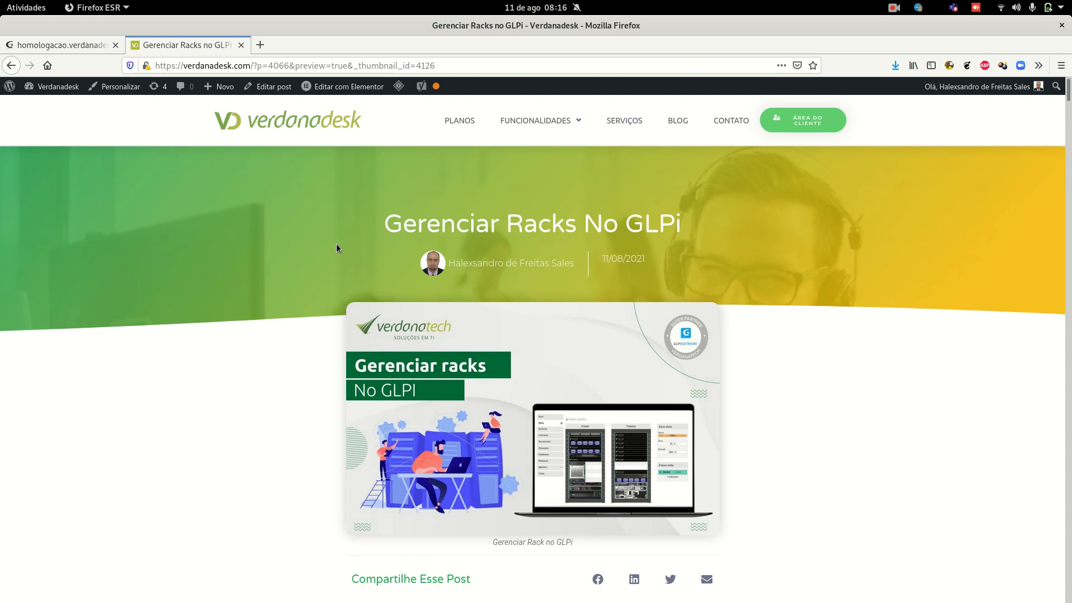
# Review the rack article's introduction, examining the old plugin's equipment table and the graphical front and rear rack view
pyautogui.scroll(-15, 337, 244)
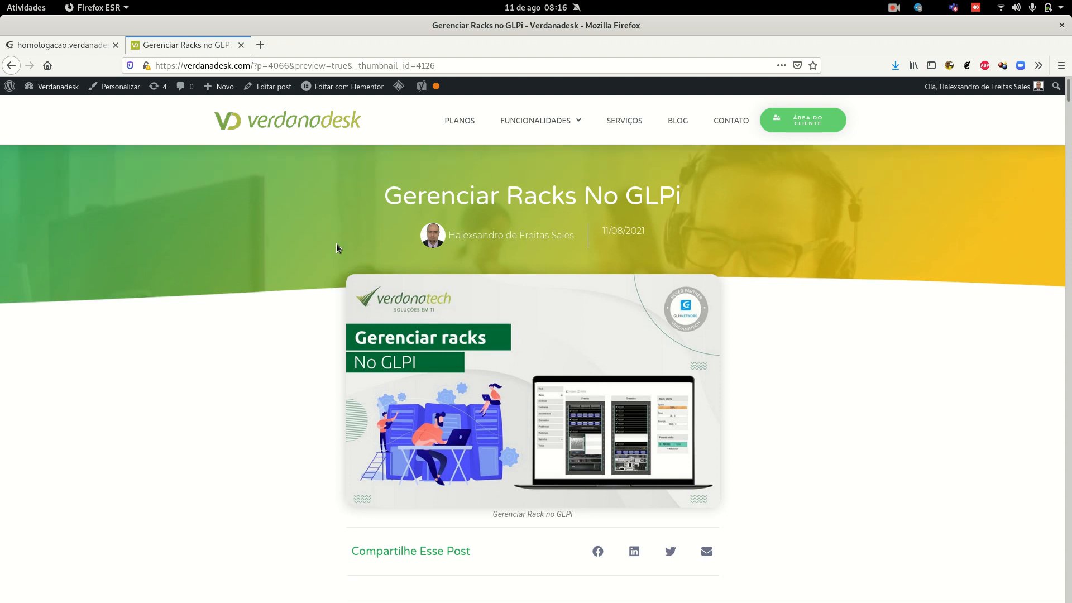
pyautogui.scroll(-6, 336, 244)
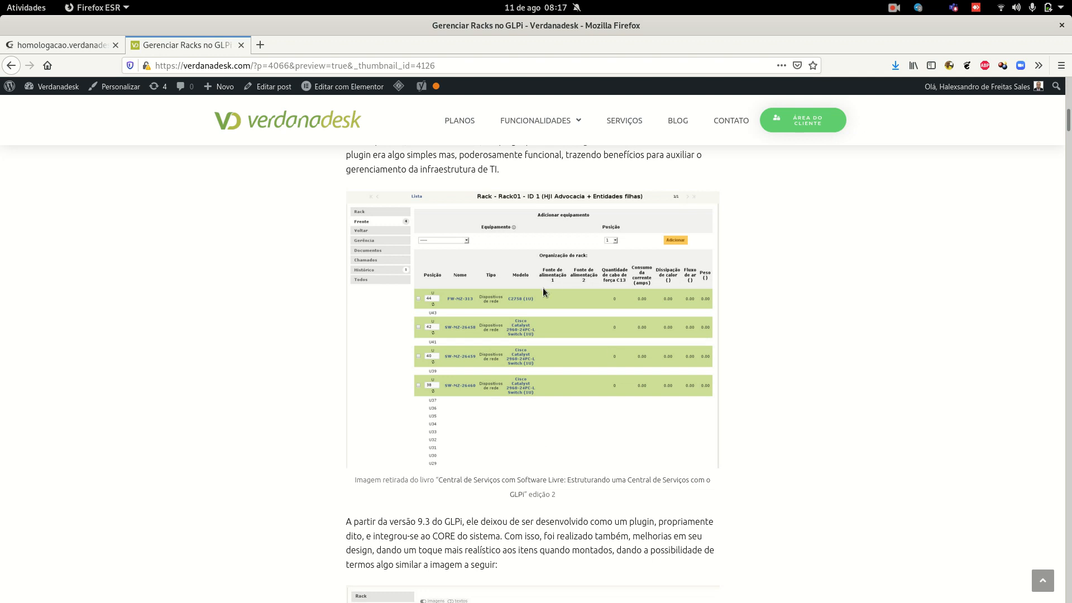
pyautogui.doubleClick(553, 494)
pyautogui.click(264, 290)
pyautogui.scroll(-10, 565, 310)
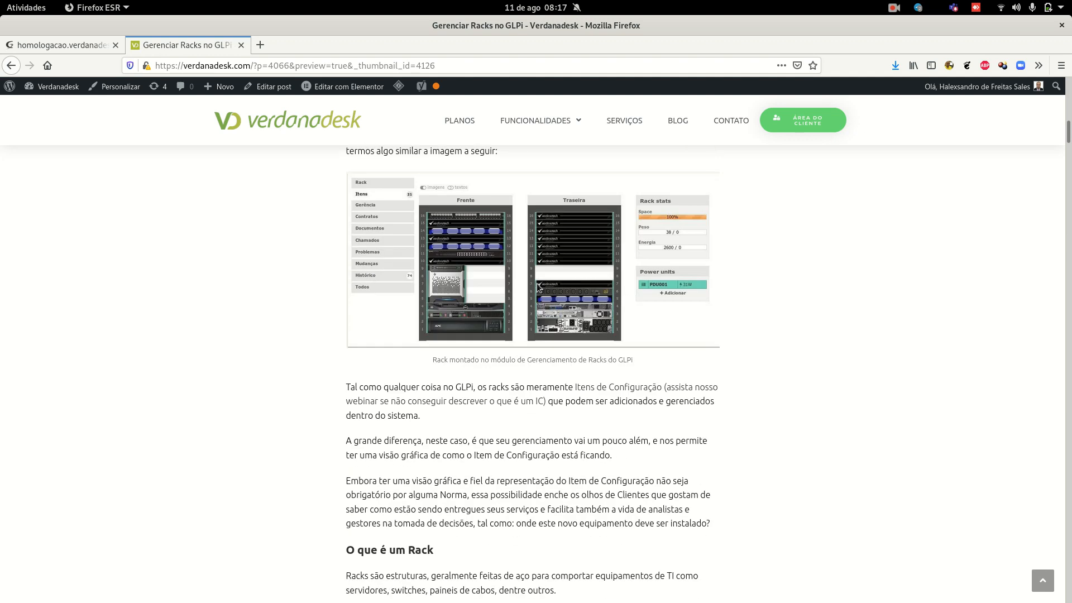
pyautogui.scroll(1, 564, 336)
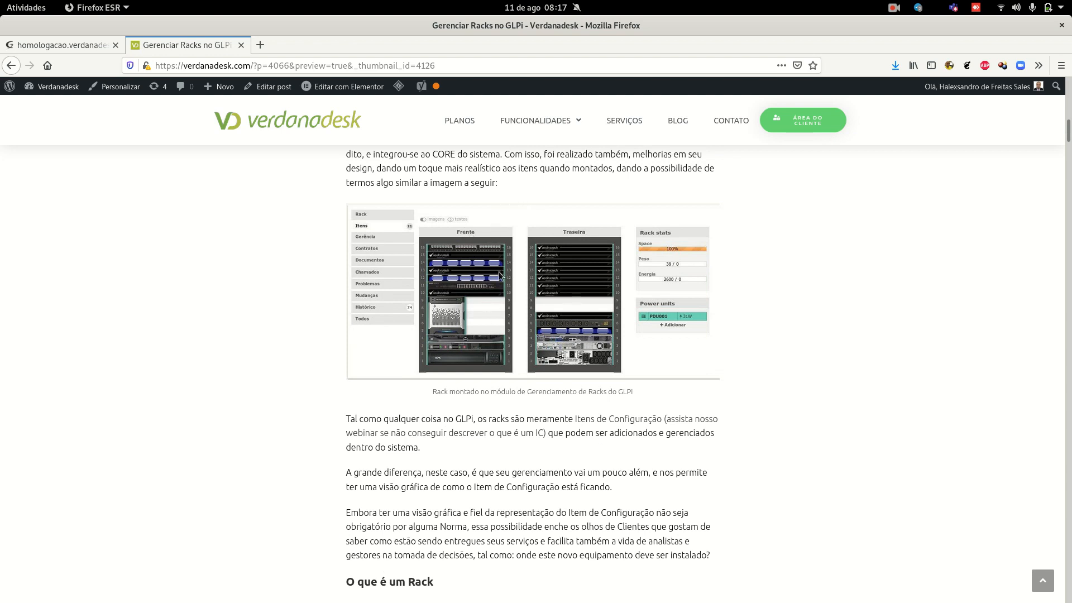
pyautogui.scroll(4, 570, 359)
pyautogui.scroll(6, 569, 356)
pyautogui.scroll(-2, 570, 357)
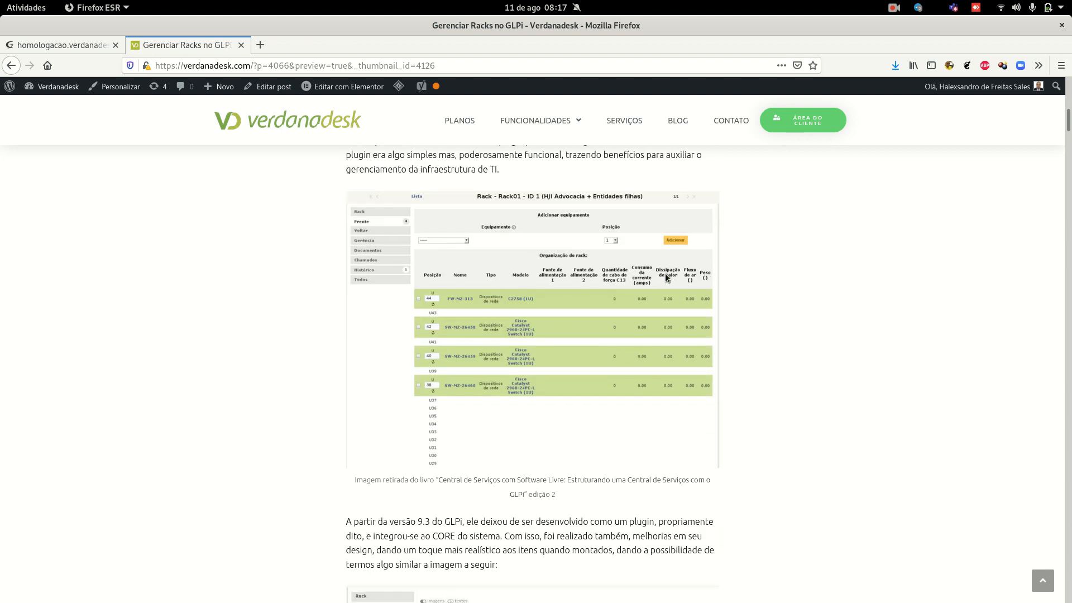
pyautogui.scroll(-11, 571, 316)
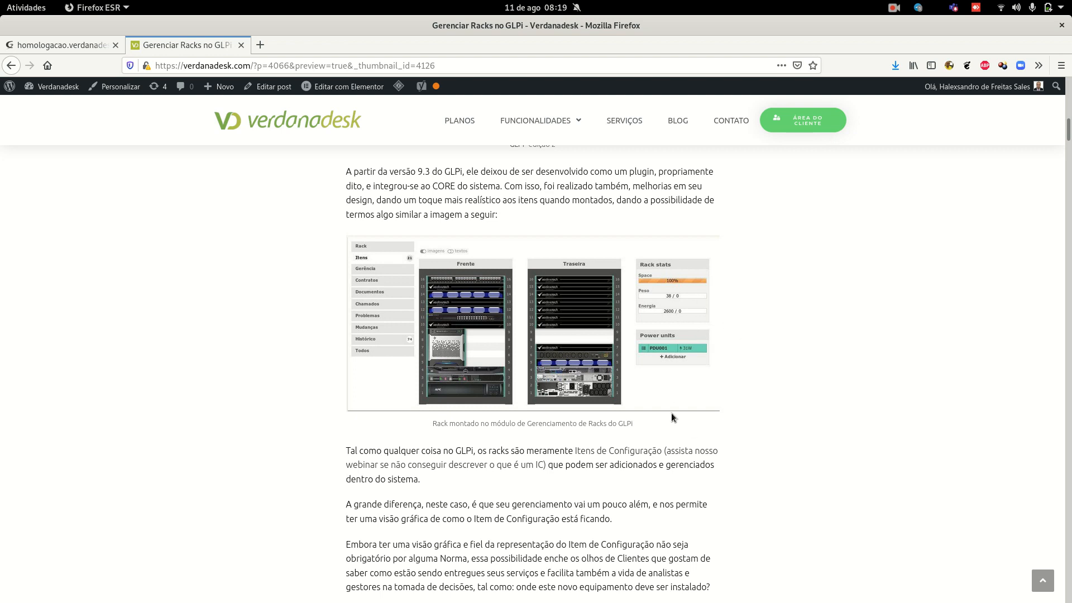
# Compare the graphical rack view integrated since GLPi 9.3 with the earlier plugin screenshot in the article
pyautogui.scroll(-1, 668, 418)
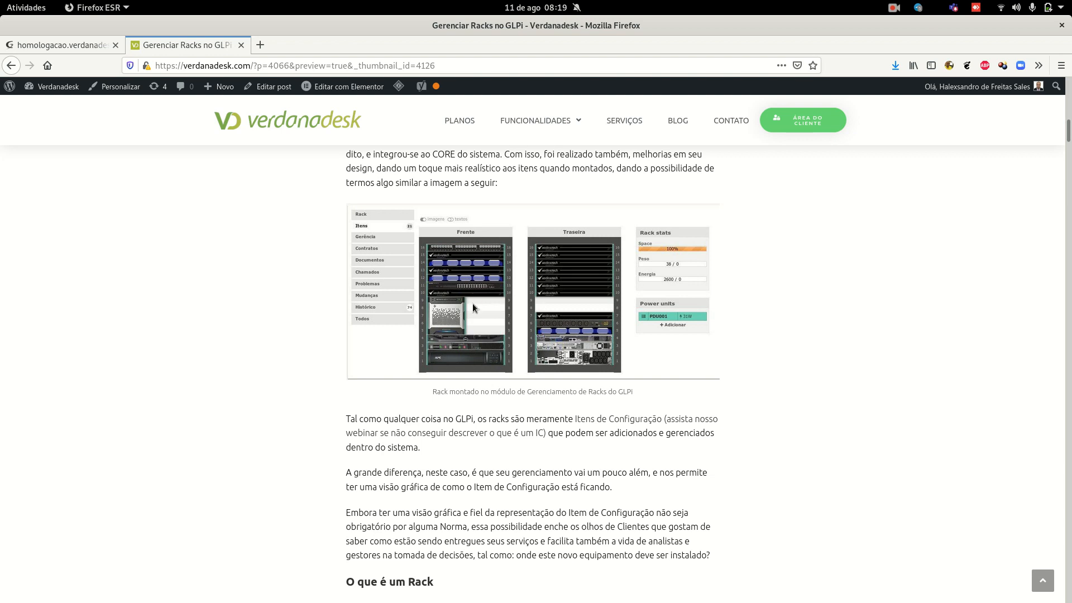
pyautogui.scroll(5, 330, 364)
pyautogui.scroll(8, 334, 374)
pyautogui.scroll(-6, 339, 389)
pyautogui.scroll(-6, 340, 394)
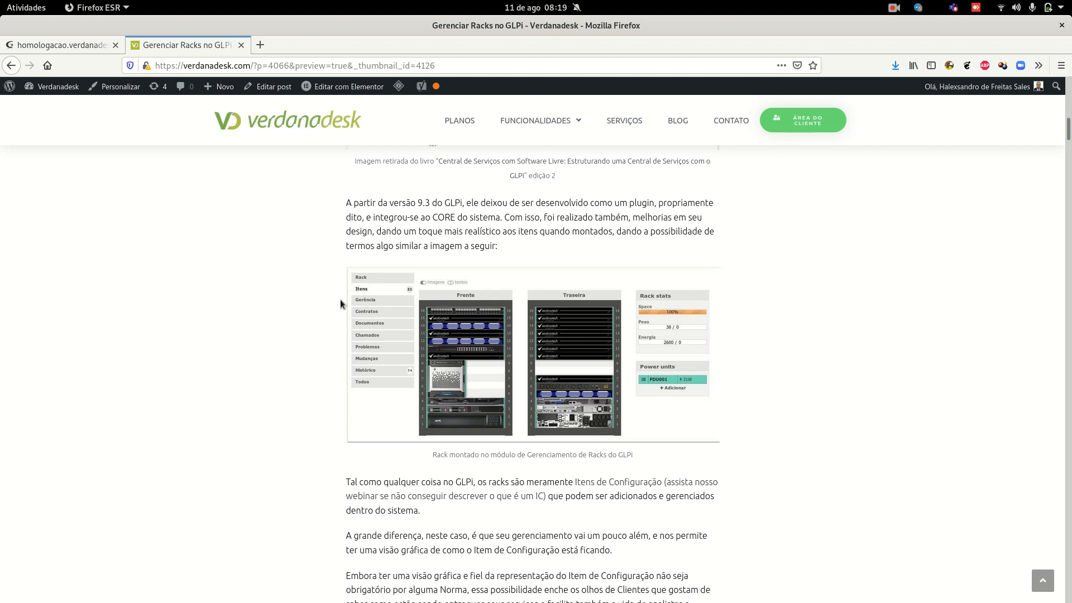
pyautogui.scroll(-2, 343, 302)
pyautogui.scroll(-2, 502, 313)
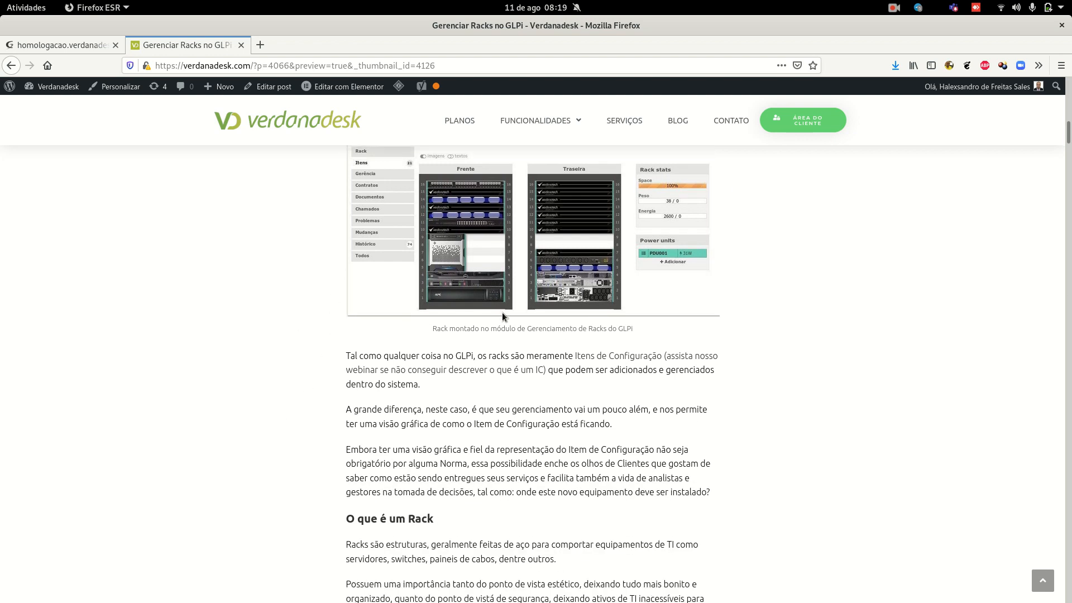
pyautogui.scroll(-2, 506, 342)
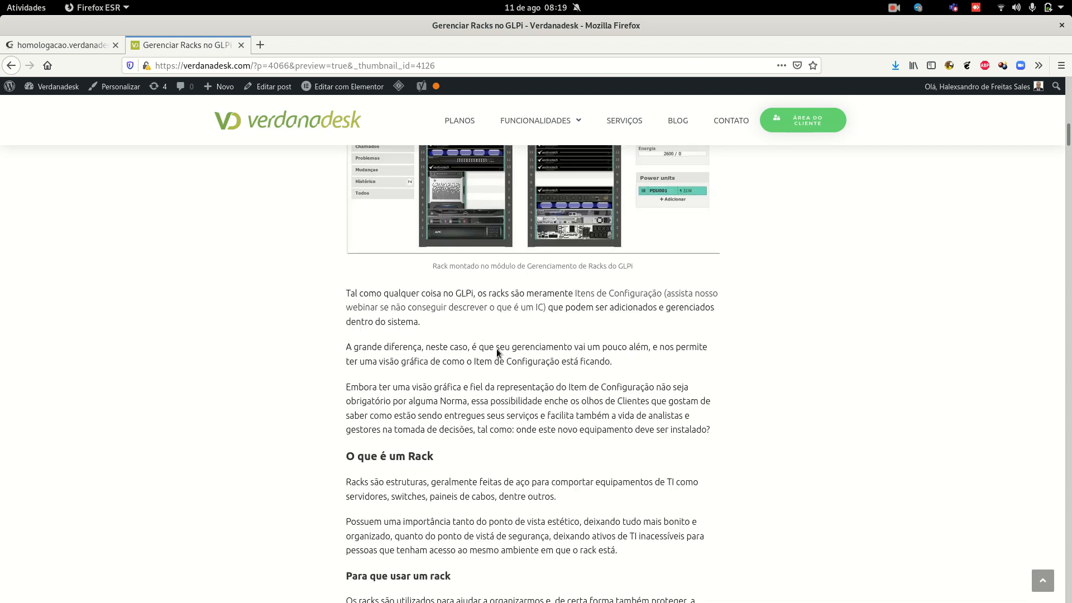
# Read the sections on what a rack is, why to use one, and the wrongly sized rack problem
pyautogui.scroll(6, 514, 331)
pyautogui.scroll(-5, 569, 249)
pyautogui.scroll(-20, 435, 302)
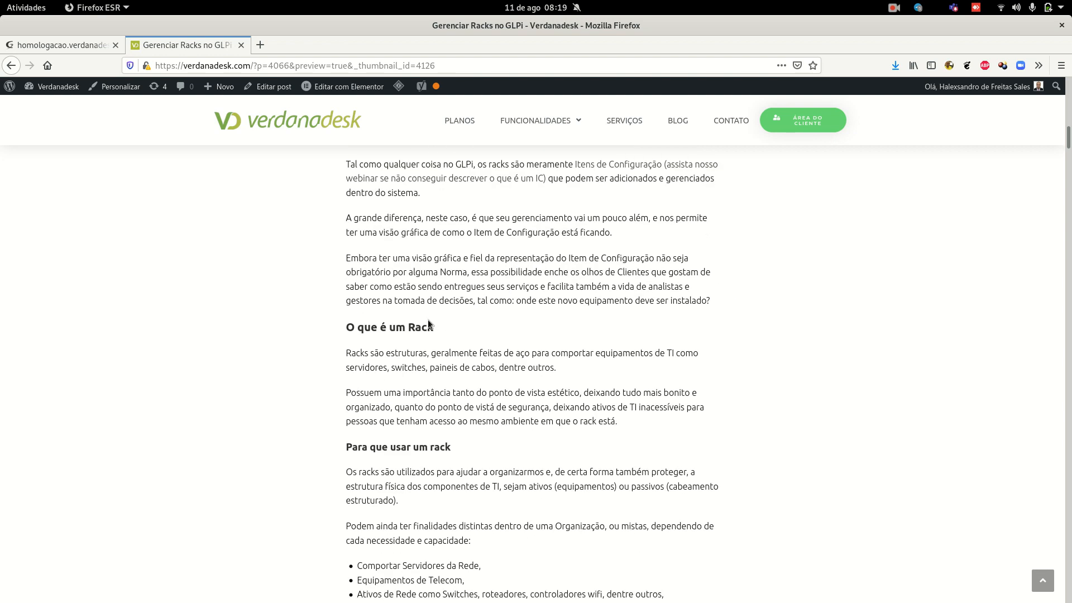
pyautogui.scroll(-13, 419, 341)
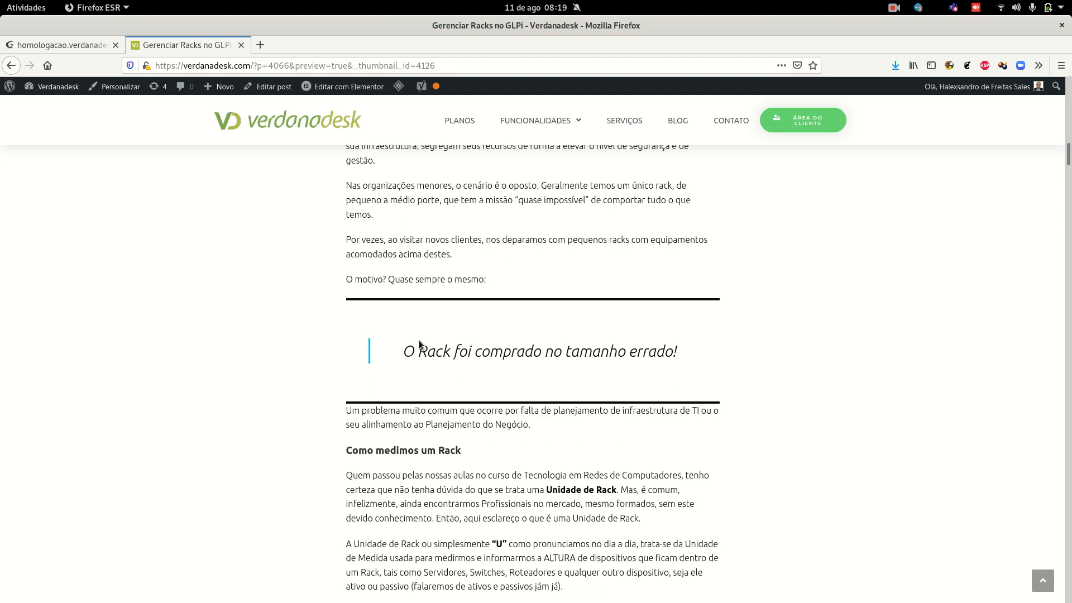
pyautogui.scroll(10, 414, 350)
pyautogui.scroll(5, 458, 333)
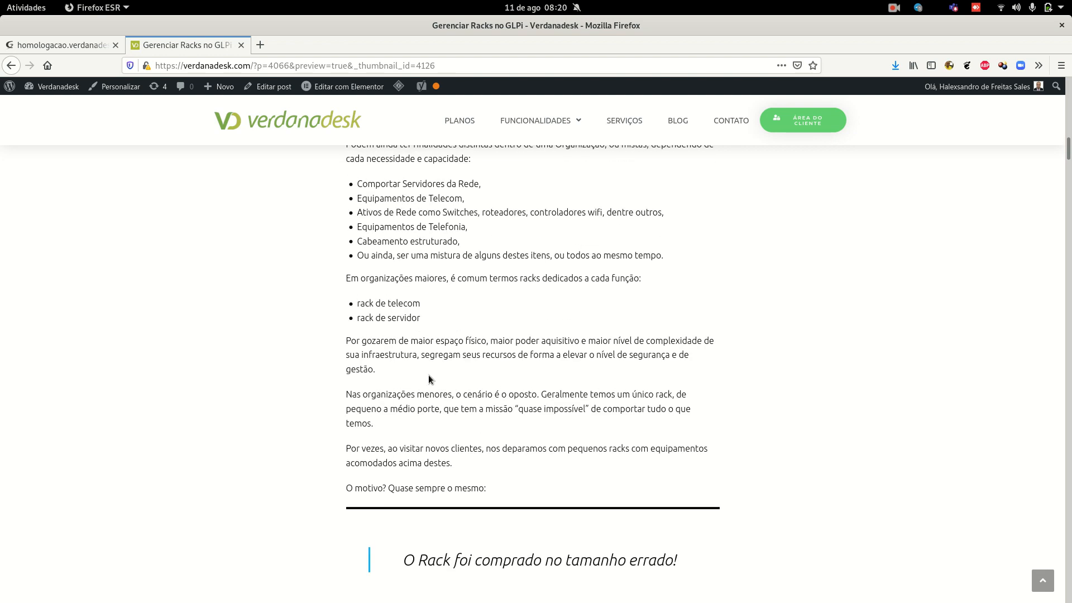
pyautogui.scroll(-6, 495, 371)
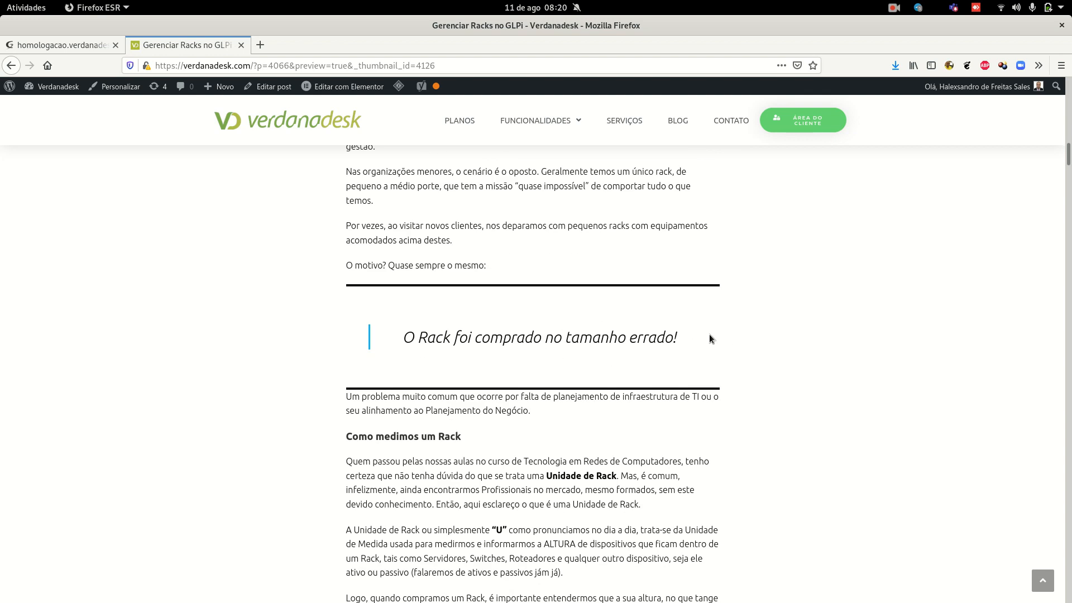
# Examine the "Como medimos um Rack" section and the diagram showing how rack units are numbered
pyautogui.scroll(-4, 376, 383)
pyautogui.scroll(-5, 416, 444)
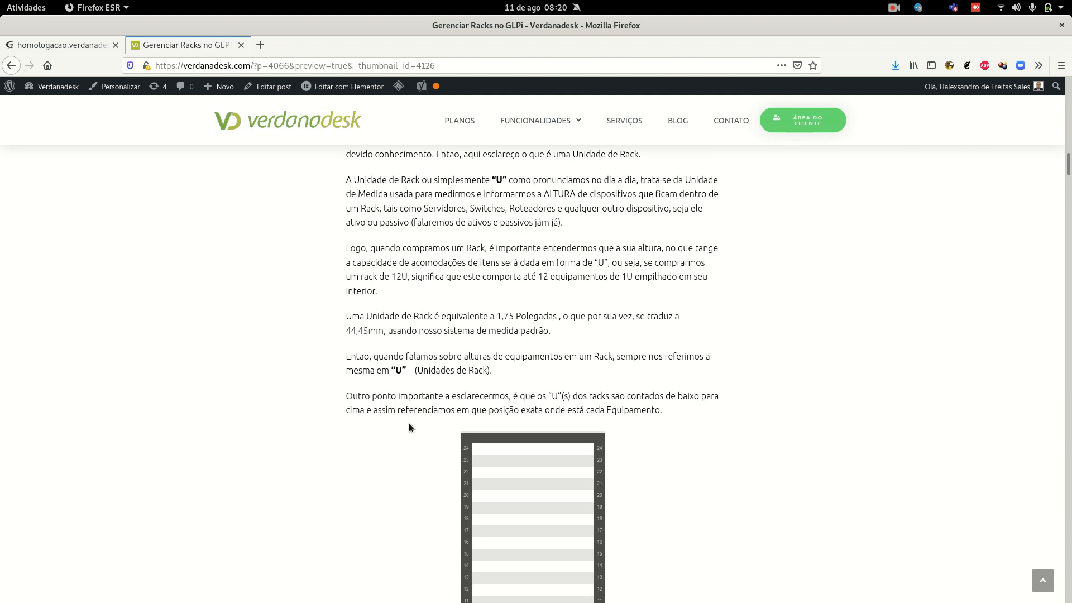
pyautogui.scroll(-4, 409, 425)
pyautogui.scroll(8, 407, 425)
pyautogui.scroll(1, 406, 425)
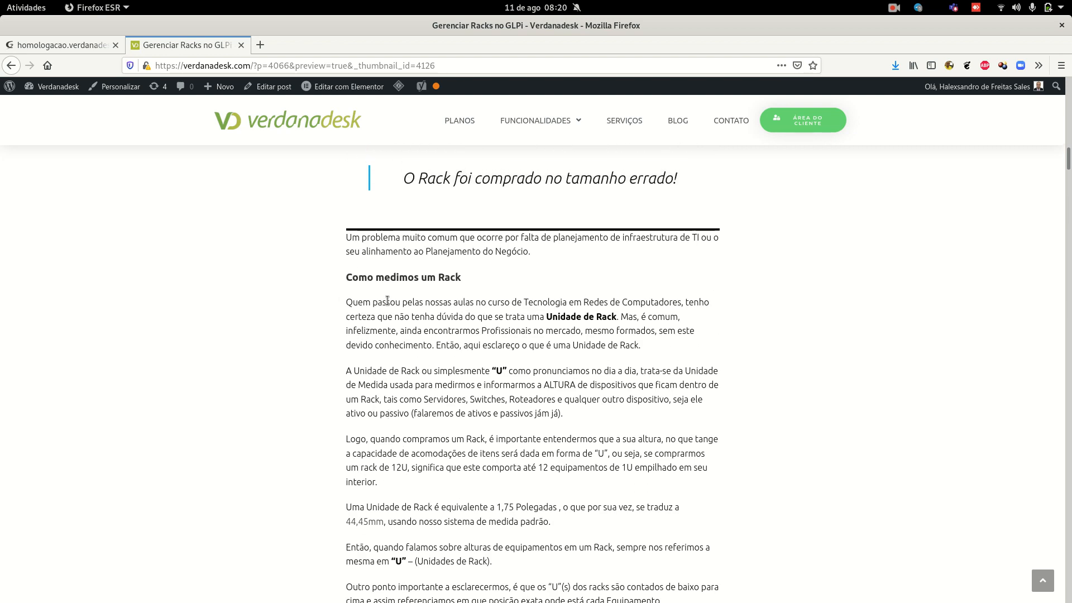
pyautogui.scroll(-8, 391, 326)
pyautogui.scroll(-3, 390, 336)
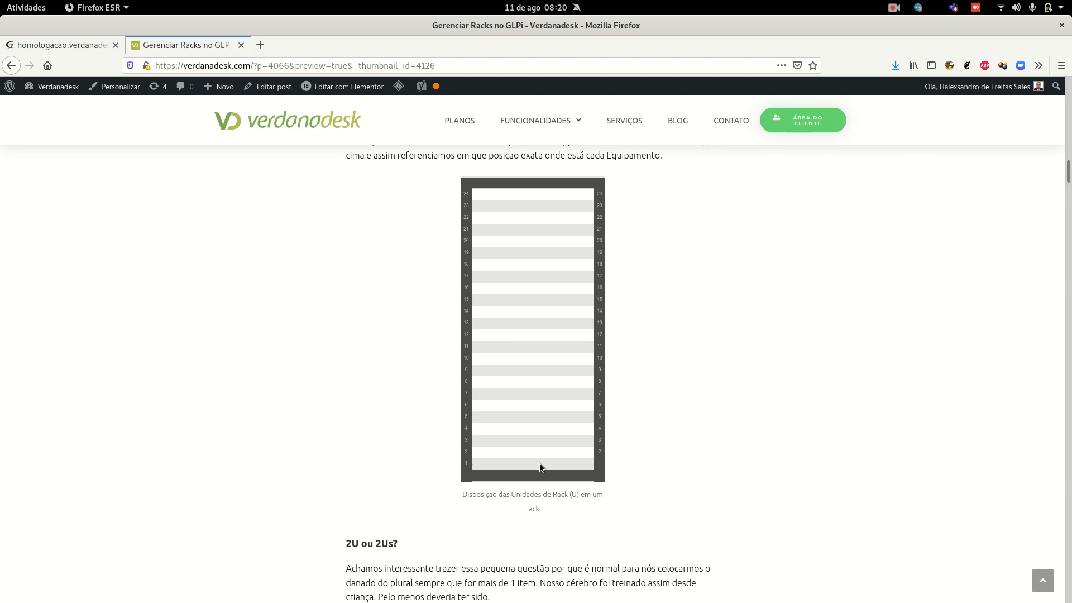
pyautogui.moveTo(554, 266)
pyautogui.mouseDown()
pyautogui.moveTo(527, 238)
pyautogui.moveTo(541, 270)
pyautogui.mouseUp()
pyautogui.scroll(-1, 543, 405)
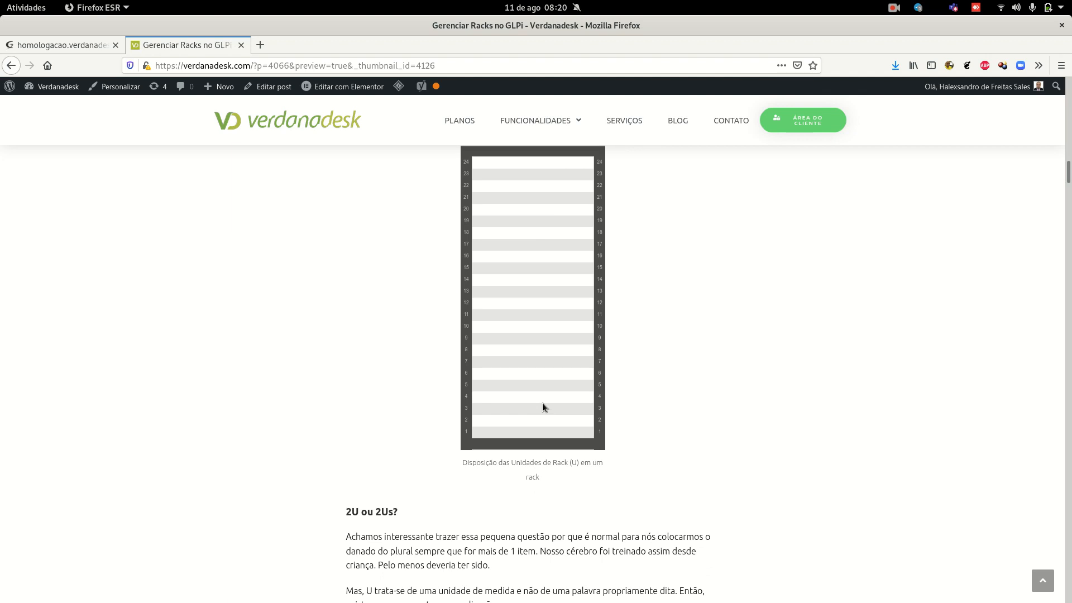
pyautogui.scroll(2, 543, 407)
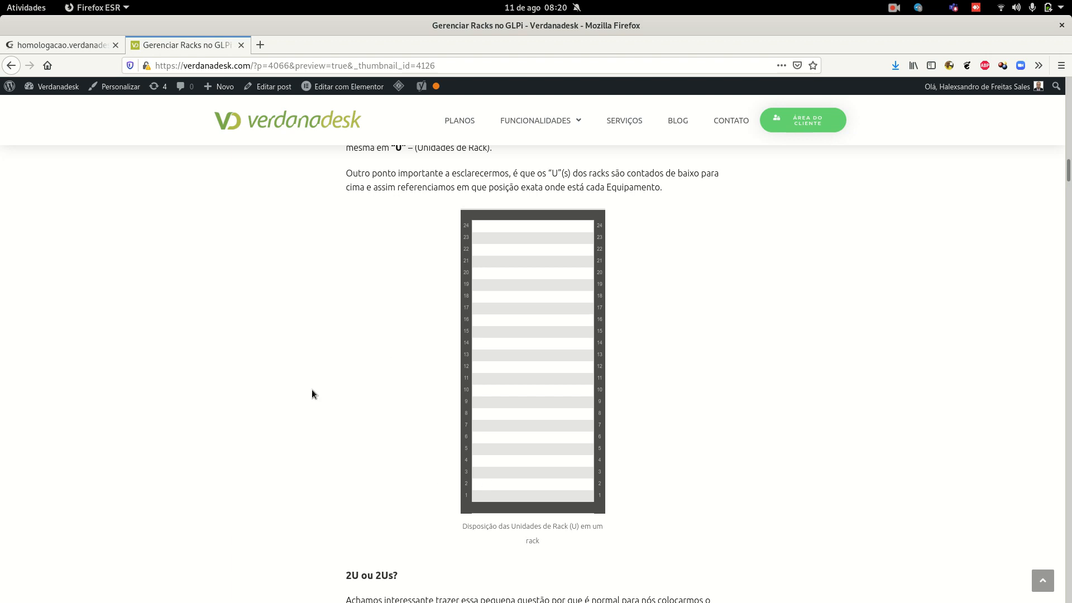
# Read the "2U ou 2Us?" section, highlighting "2Us?" in the heading and the unit in the "47 cm" example
pyautogui.scroll(-6, 390, 332)
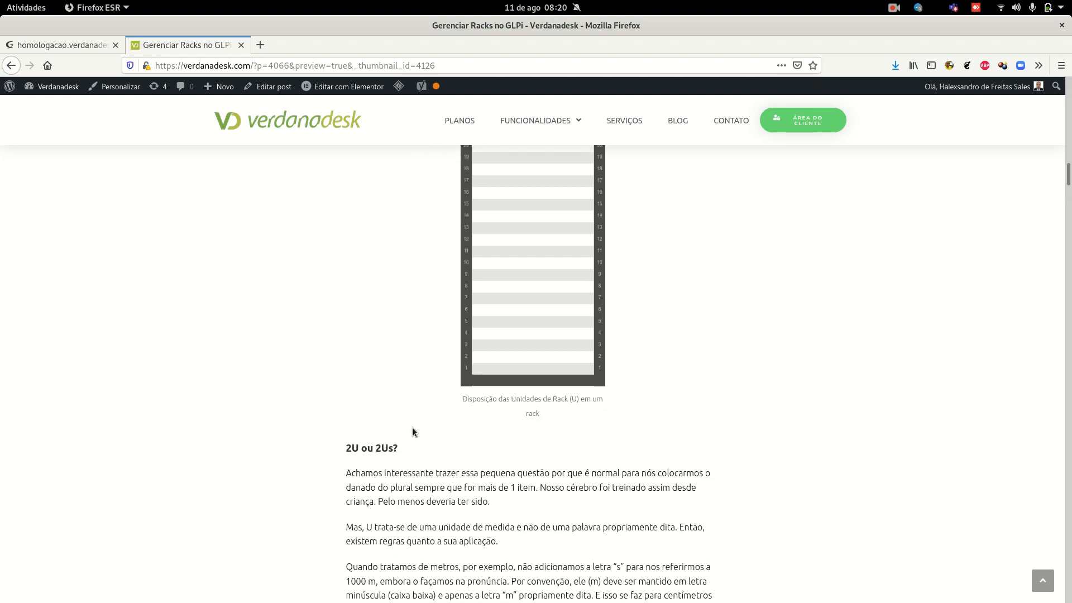
pyautogui.moveTo(398, 384); pyautogui.dragTo(381, 385)
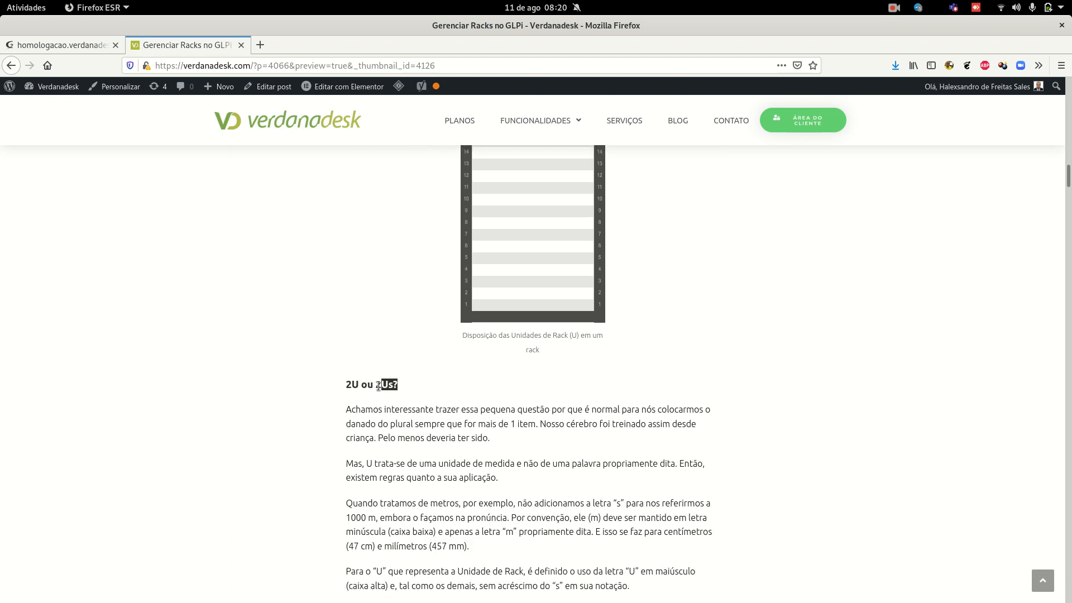
pyautogui.scroll(-8, 452, 402)
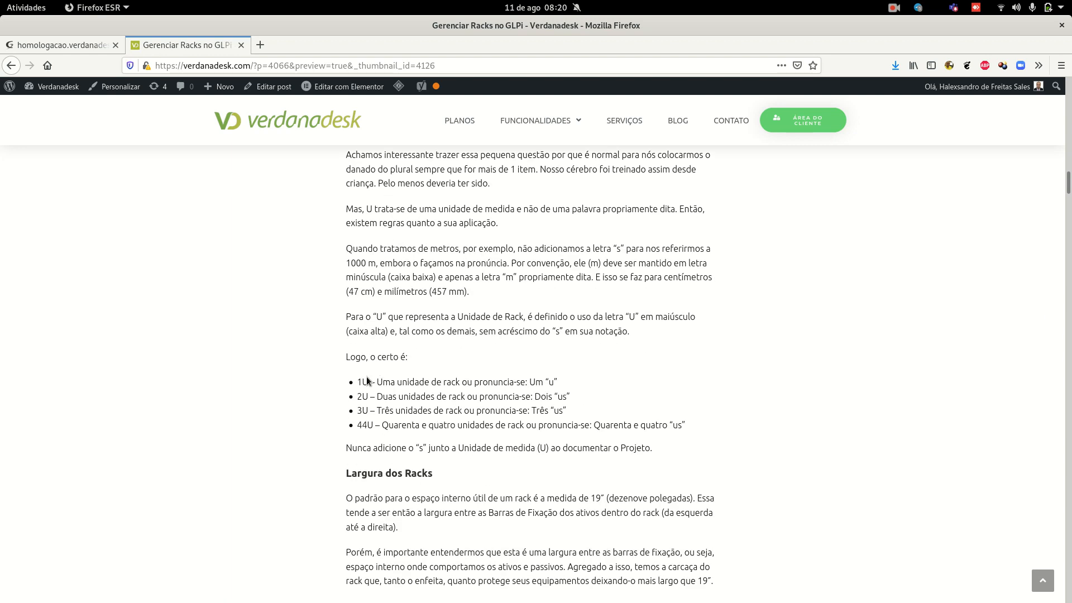
pyautogui.doubleClick(595, 262)
pyautogui.moveTo(448, 296)
pyautogui.mouseDown()
pyautogui.moveTo(475, 298)
pyautogui.moveTo(445, 293)
pyautogui.mouseUp()
pyautogui.moveTo(354, 293); pyautogui.dragTo(373, 293)
pyautogui.click(369, 291)
pyautogui.moveTo(373, 292); pyautogui.dragTo(353, 293)
pyautogui.click(381, 315)
pyautogui.moveTo(359, 292); pyautogui.dragTo(373, 295)
# Examine the list of correct rack unit notations, highlighting the 3U entry and the spoken plural in the 2U entry
pyautogui.scroll(-2, 544, 401)
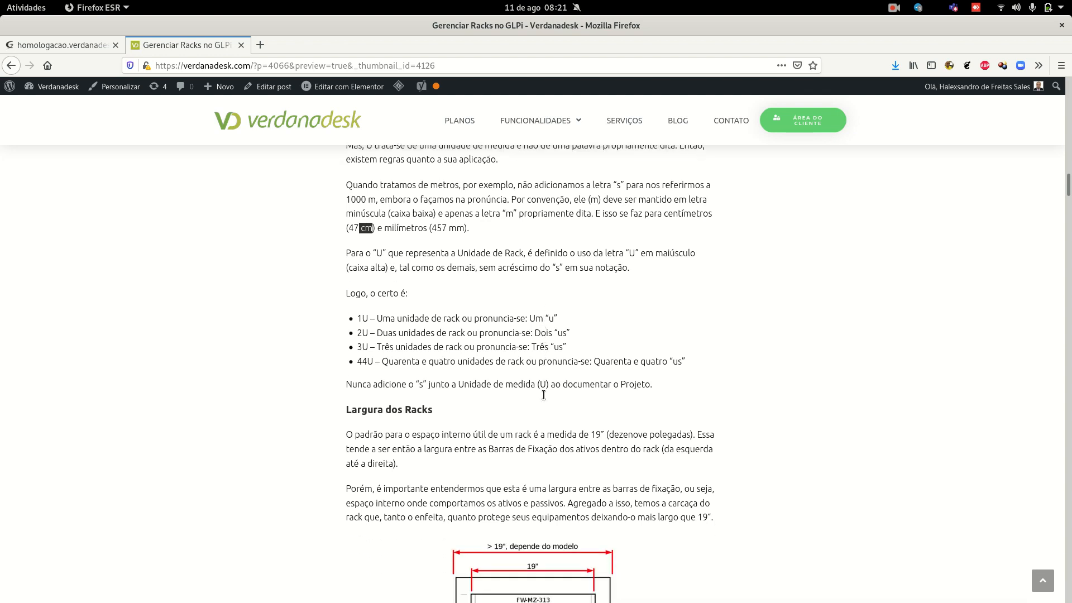
pyautogui.click(532, 318)
pyautogui.moveTo(531, 317); pyautogui.dragTo(559, 347)
pyautogui.moveTo(358, 348); pyautogui.dragTo(369, 347)
pyautogui.moveTo(369, 346); pyautogui.dragTo(357, 347)
pyautogui.click(564, 330)
pyautogui.moveTo(564, 329); pyautogui.dragTo(568, 332)
# Recheck the rule on writing "U" without a plural "s" against the 1U to 44U examples
pyautogui.scroll(3, 562, 385)
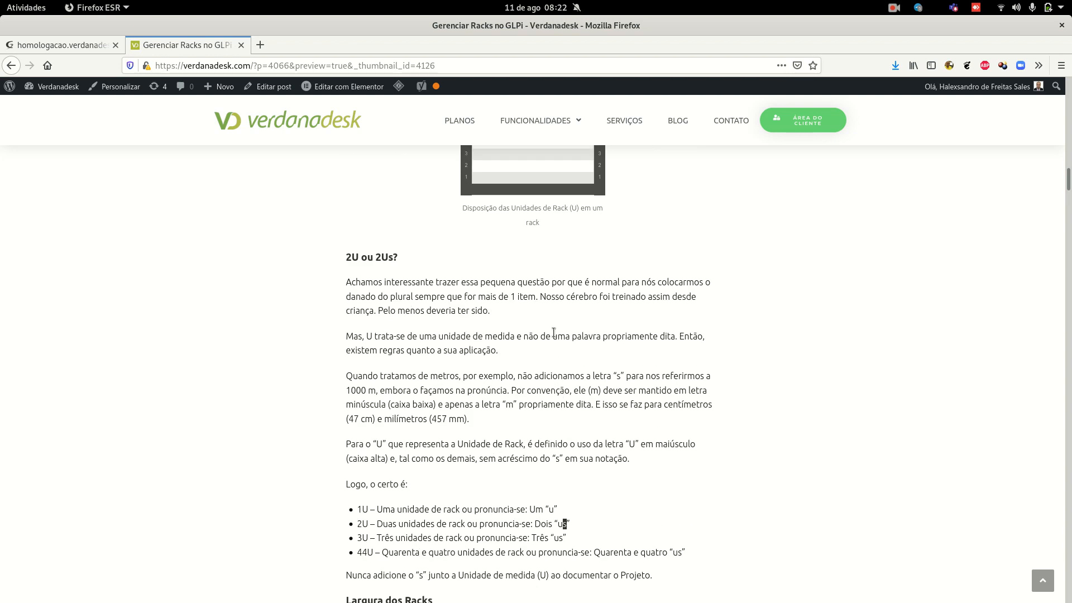
pyautogui.scroll(-3, 554, 332)
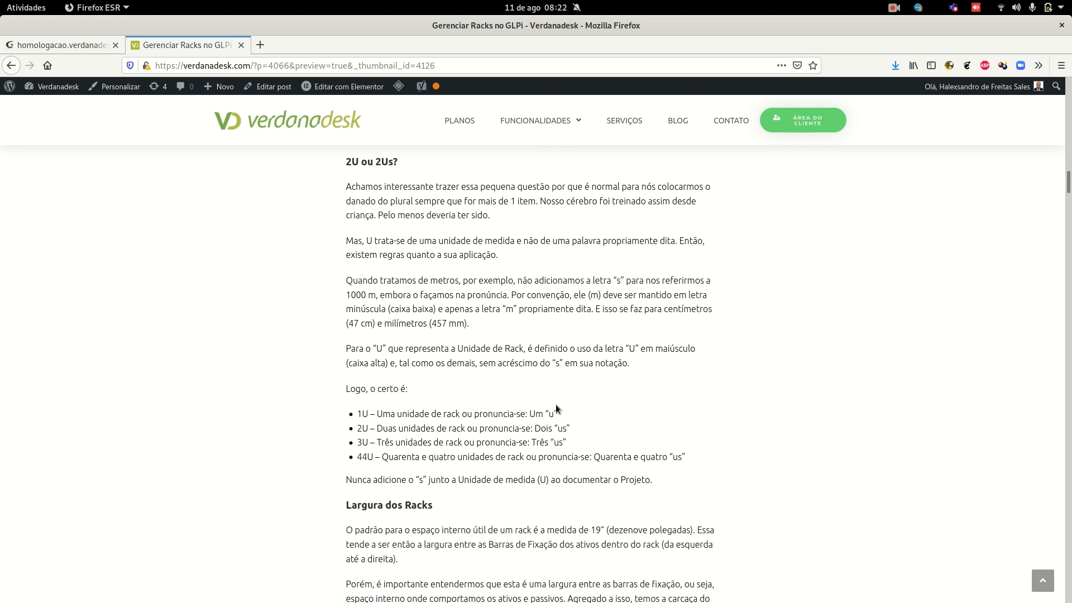
pyautogui.moveTo(381, 364); pyautogui.dragTo(421, 427)
pyautogui.click(414, 357)
pyautogui.scroll(-5, 311, 357)
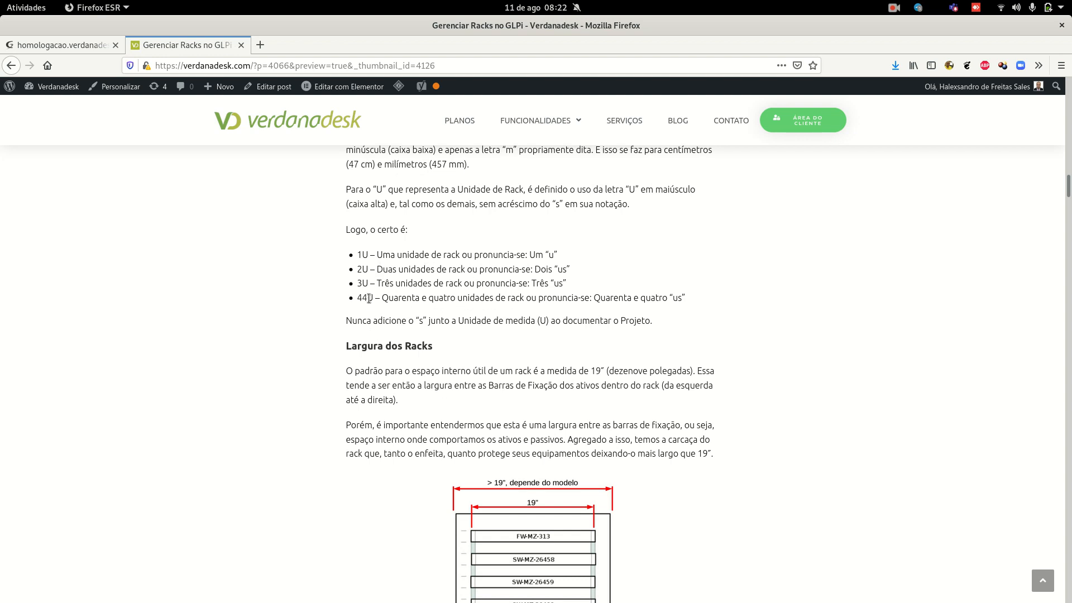
pyautogui.moveTo(376, 297); pyautogui.dragTo(362, 268)
pyautogui.click(348, 253)
pyautogui.scroll(-3, 403, 280)
pyautogui.scroll(4, 461, 262)
pyautogui.scroll(6, 441, 302)
# Examine the "Largura dos Racks" section and its diagram comparing the 19-inch internal width with the overall rack width
pyautogui.scroll(-15, 441, 301)
pyautogui.scroll(3, 438, 308)
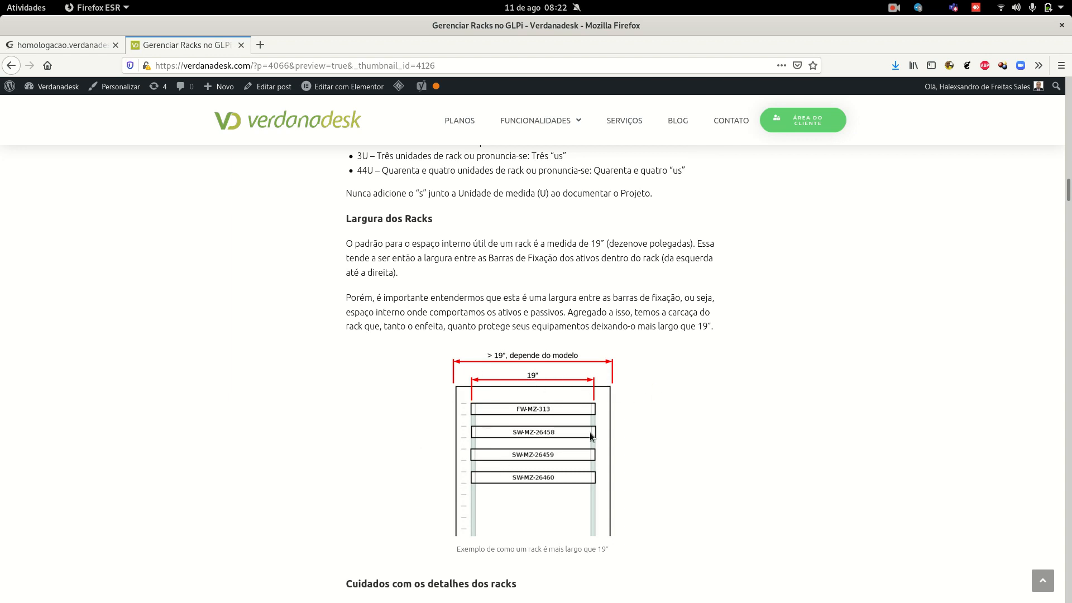
pyautogui.scroll(-3, 503, 408)
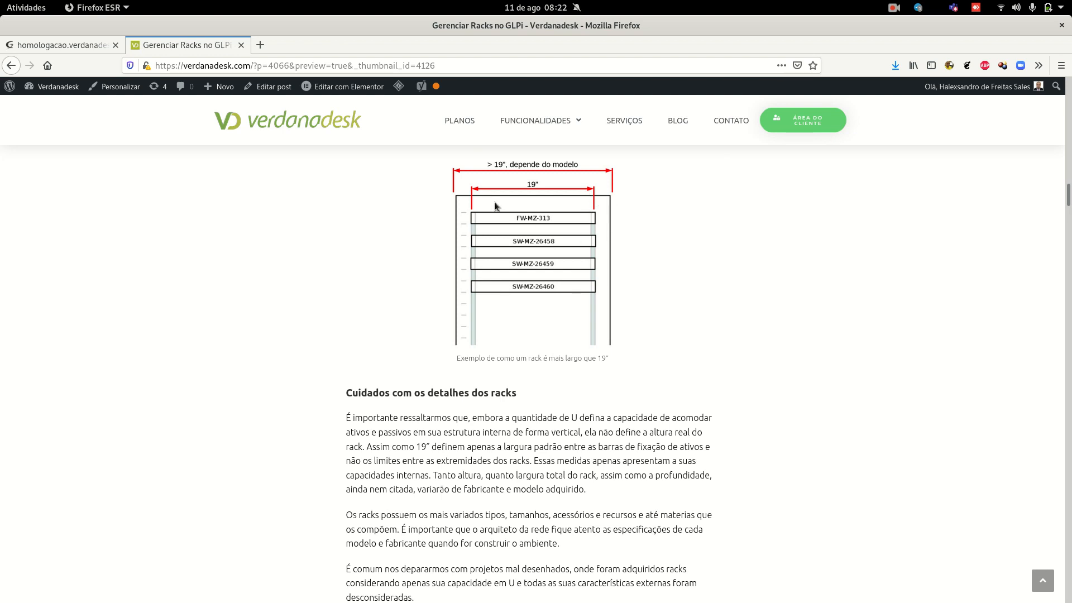
pyautogui.scroll(-5, 505, 242)
pyautogui.scroll(2, 337, 297)
# Read the sections on rack cooling, measuring equipment for the rack, and converting equipment height from cm to U
pyautogui.scroll(-15, 337, 297)
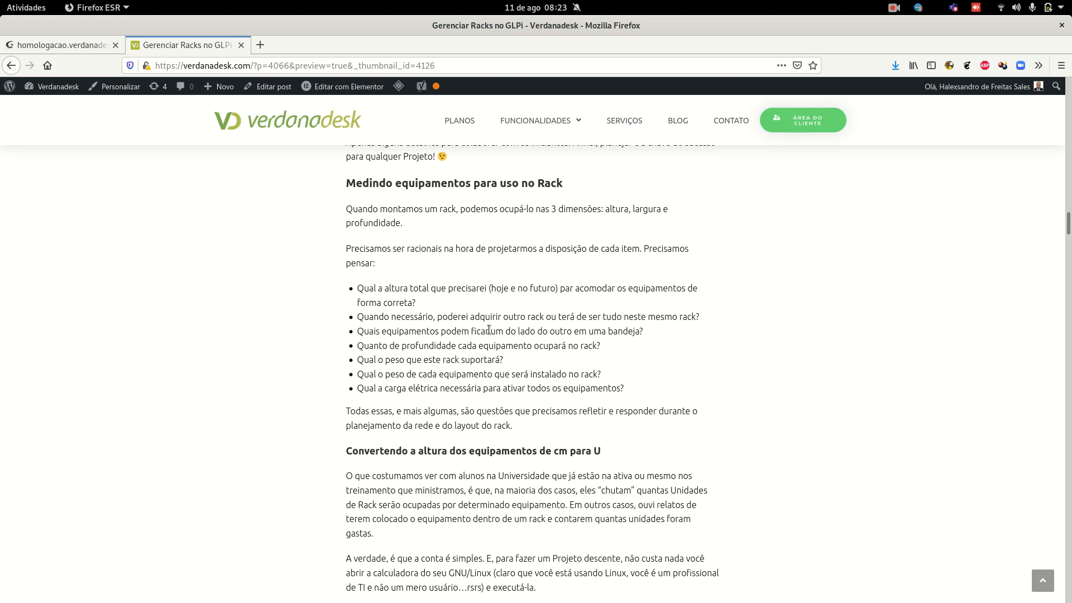
pyautogui.scroll(5, 478, 351)
pyautogui.scroll(-1, 460, 362)
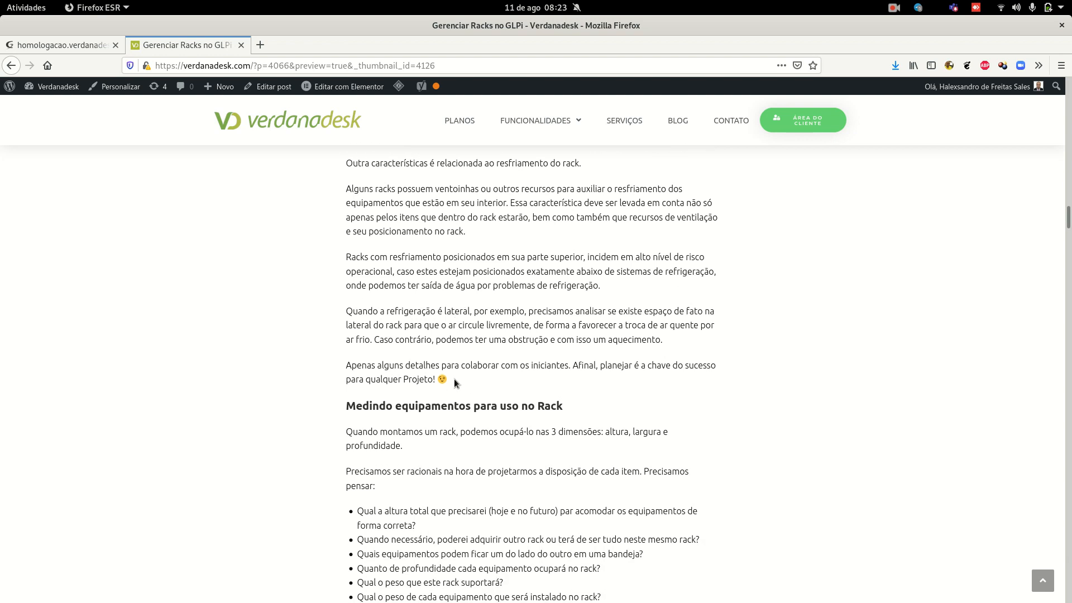
pyautogui.scroll(-3, 455, 382)
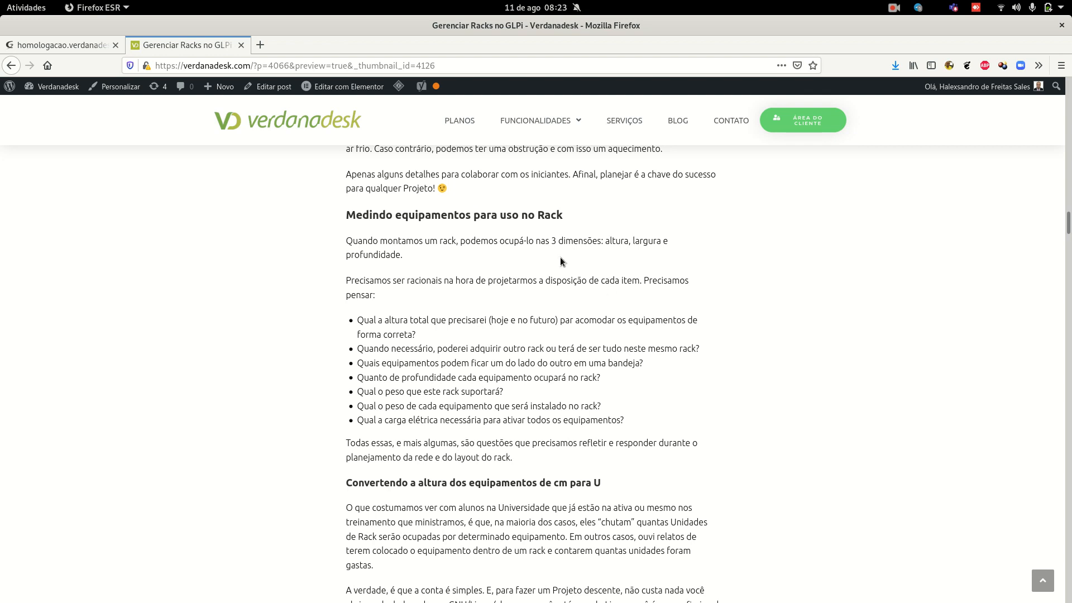
pyautogui.scroll(-4, 557, 316)
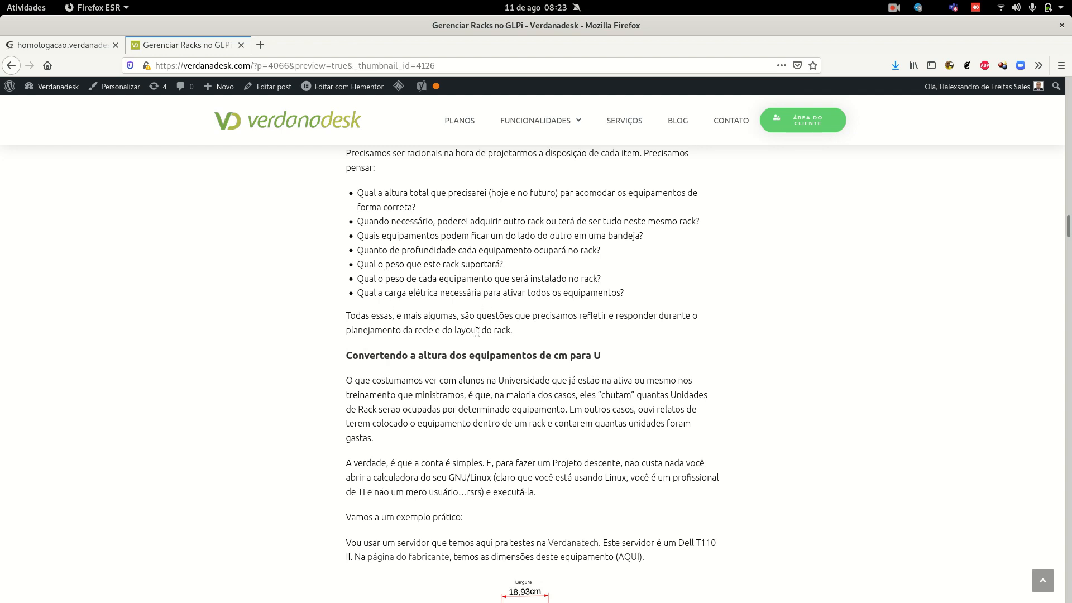
pyautogui.scroll(-2, 503, 332)
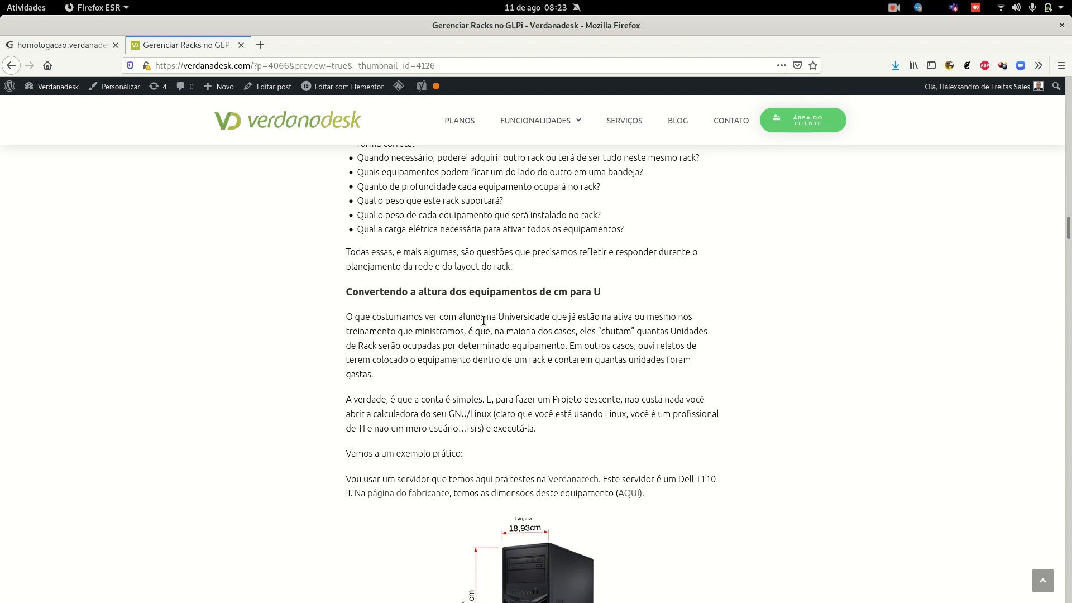
pyautogui.scroll(-2, 555, 313)
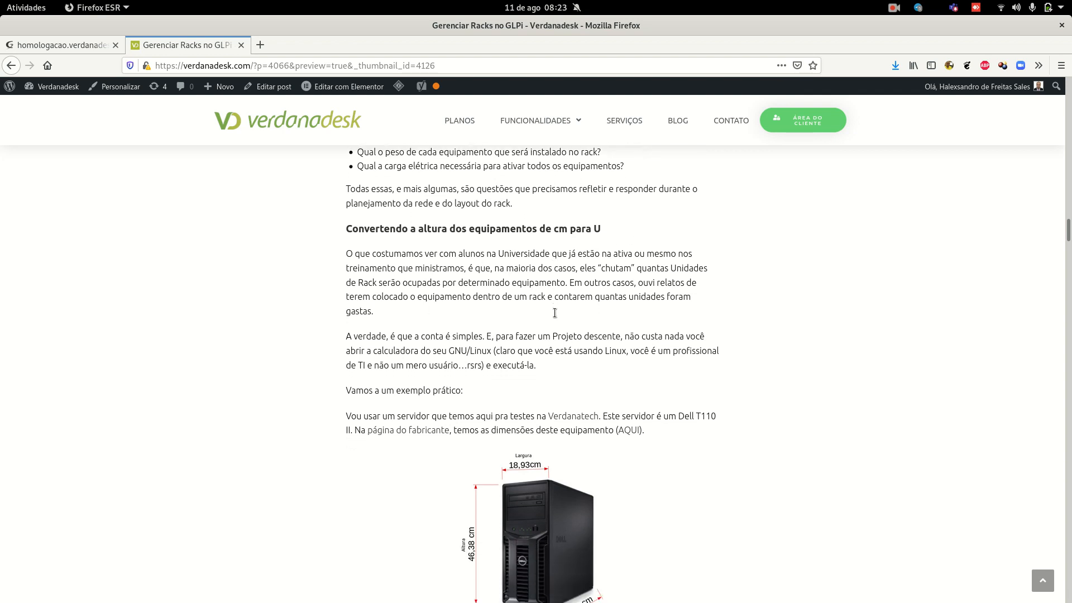
pyautogui.scroll(-2, 555, 313)
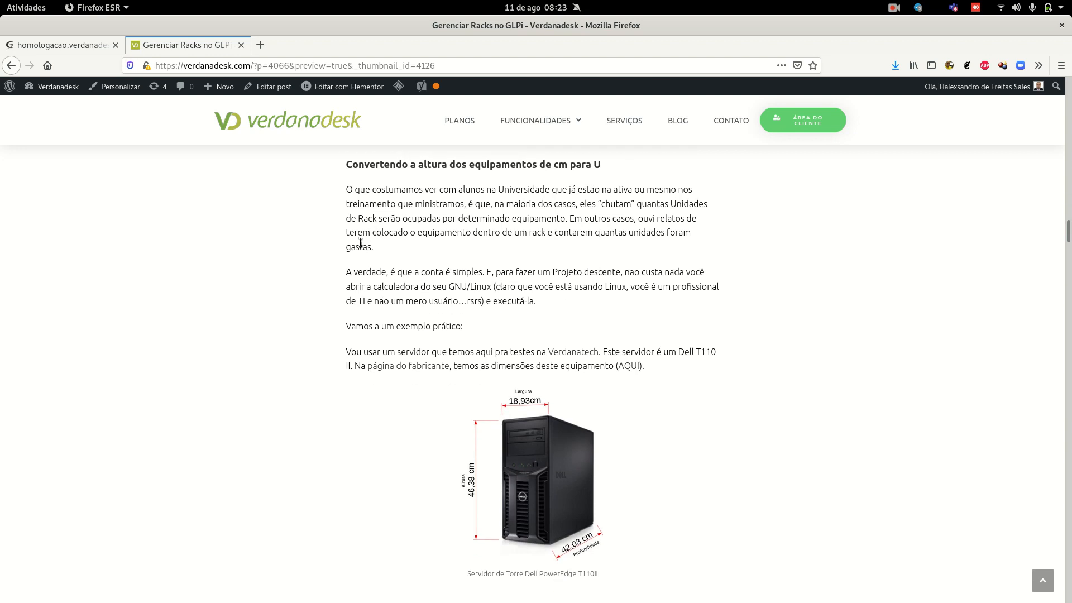
# Examine the cm-to-U conversion section, highlighting its heading and checking the Dell T110 II example against the formula U = cm / 4,445
pyautogui.moveTo(553, 164); pyautogui.dragTo(342, 165)
pyautogui.scroll(-2, 369, 417)
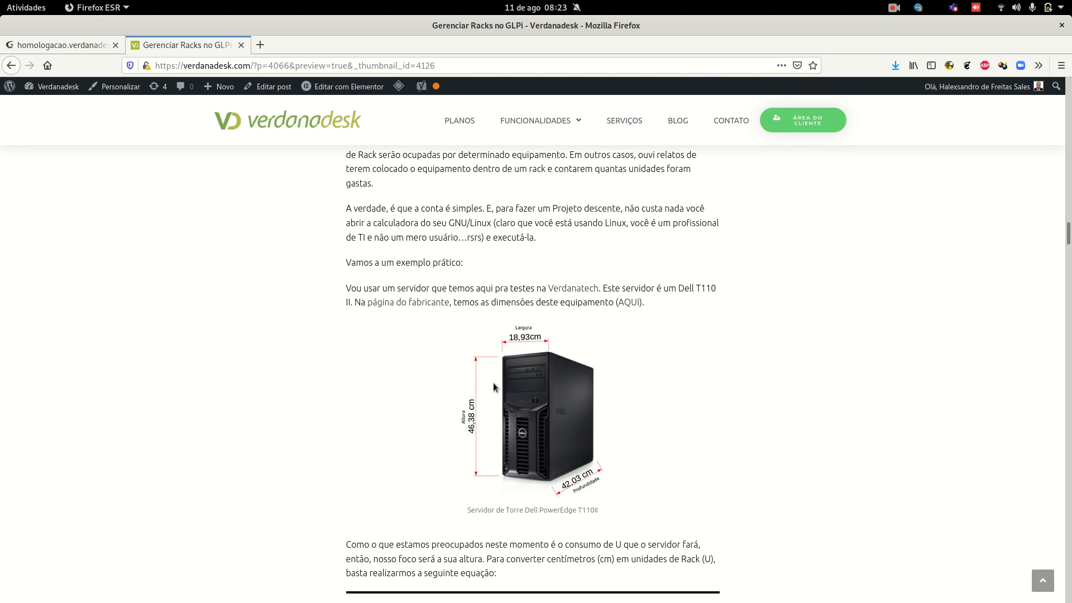
pyautogui.scroll(-5, 494, 383)
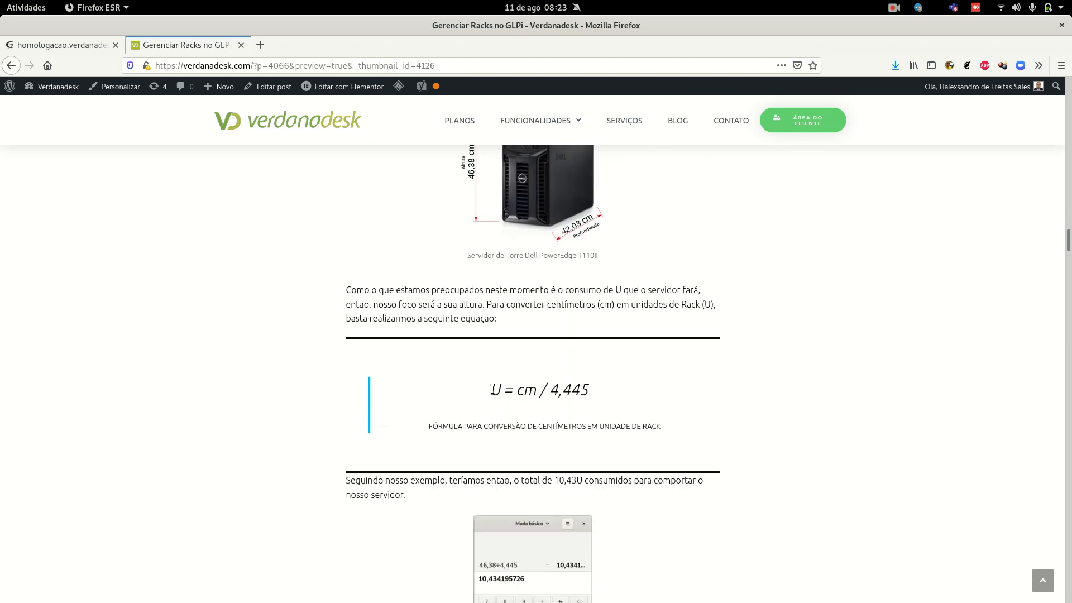
pyautogui.moveTo(490, 391); pyautogui.dragTo(549, 415)
pyautogui.scroll(-4, 466, 409)
pyautogui.click(560, 414)
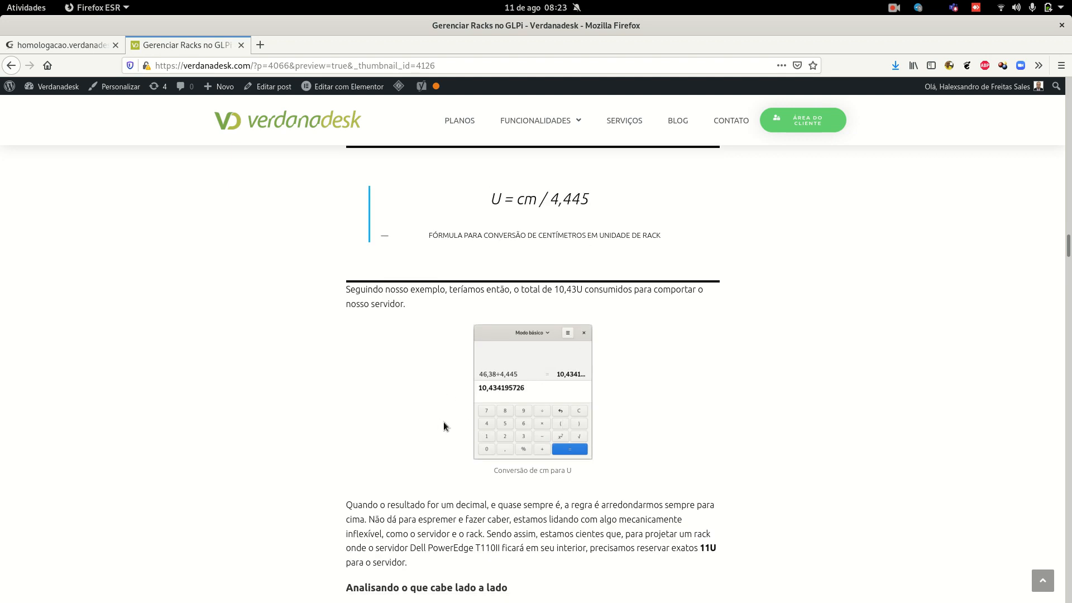
# Read the "Analisando o que cabe lado a lado" section and examine its rack image with the Raspberry PI 3 beside the server
pyautogui.scroll(-7, 439, 425)
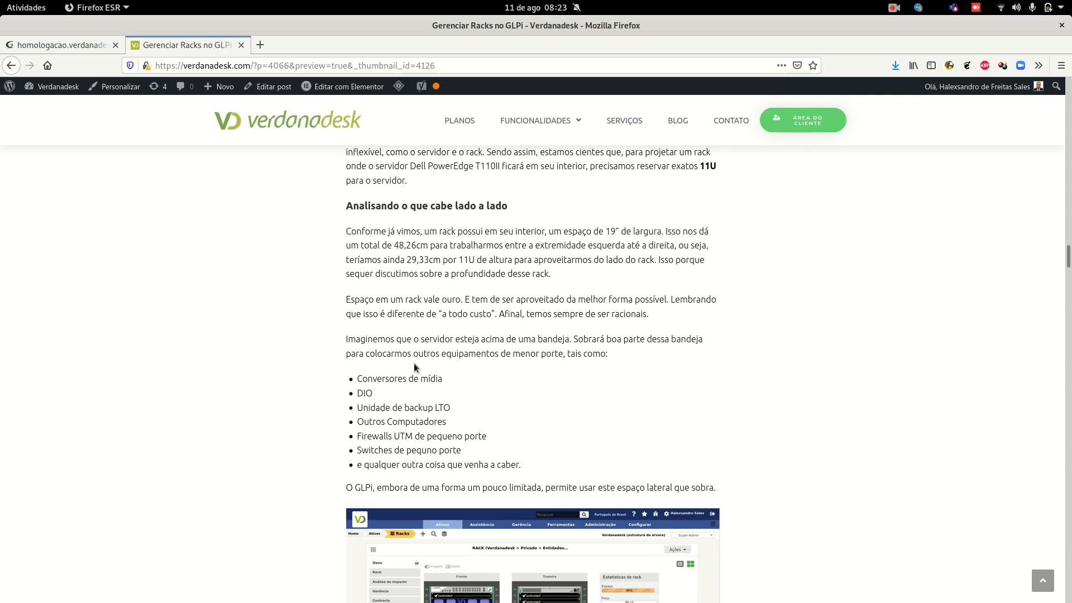
pyautogui.scroll(-6, 415, 366)
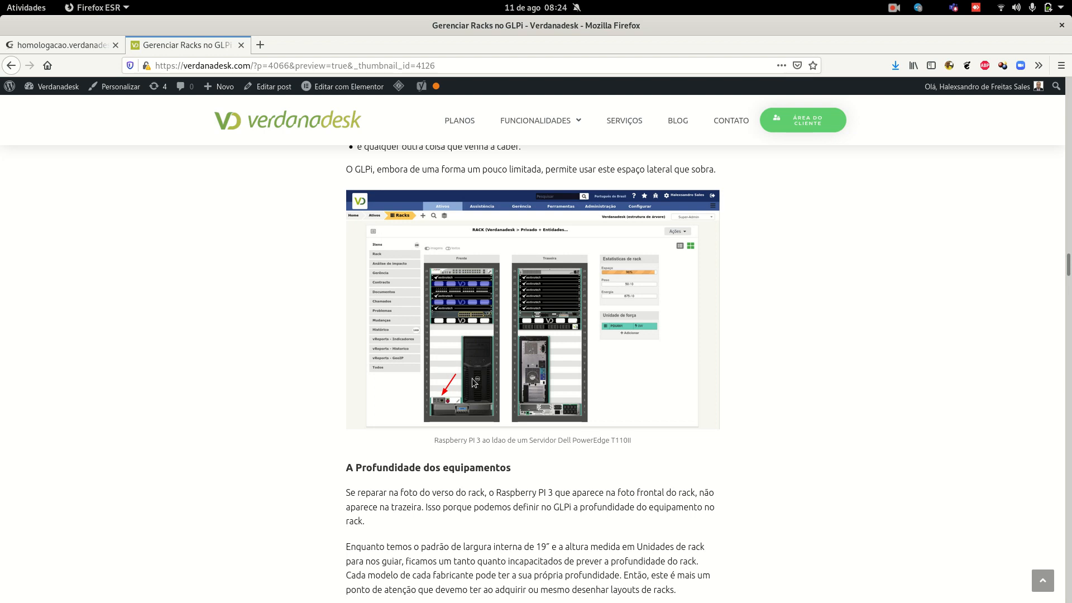
pyautogui.scroll(-3, 464, 377)
# Read the "A Profundidade dos equipamentos" section, highlighting its heading and the list of depth fractions from 1 to 1/4
pyautogui.scroll(-4, 461, 380)
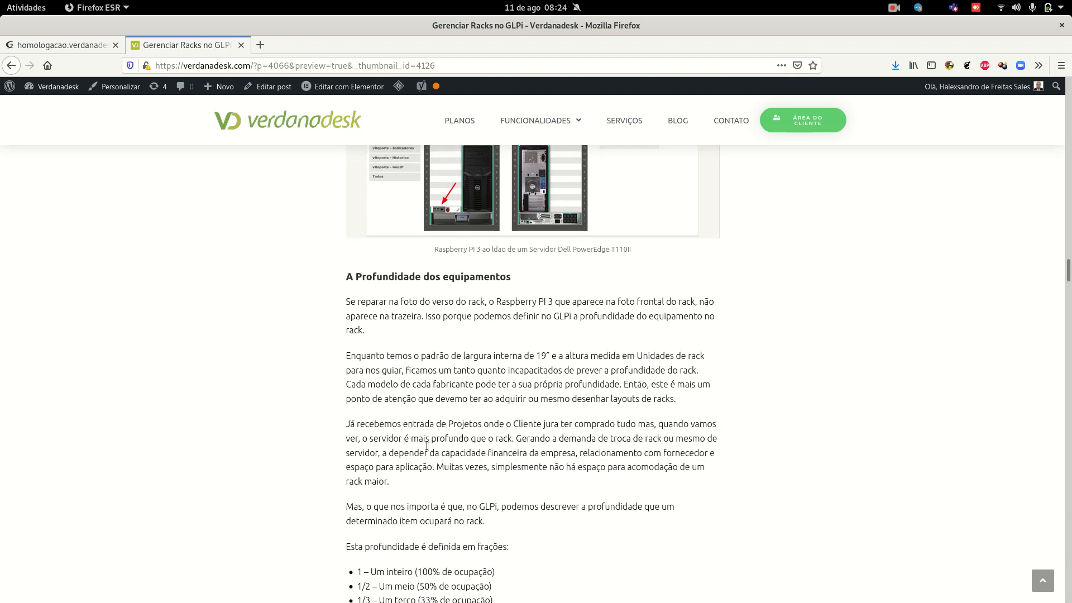
pyautogui.moveTo(372, 277); pyautogui.dragTo(511, 277)
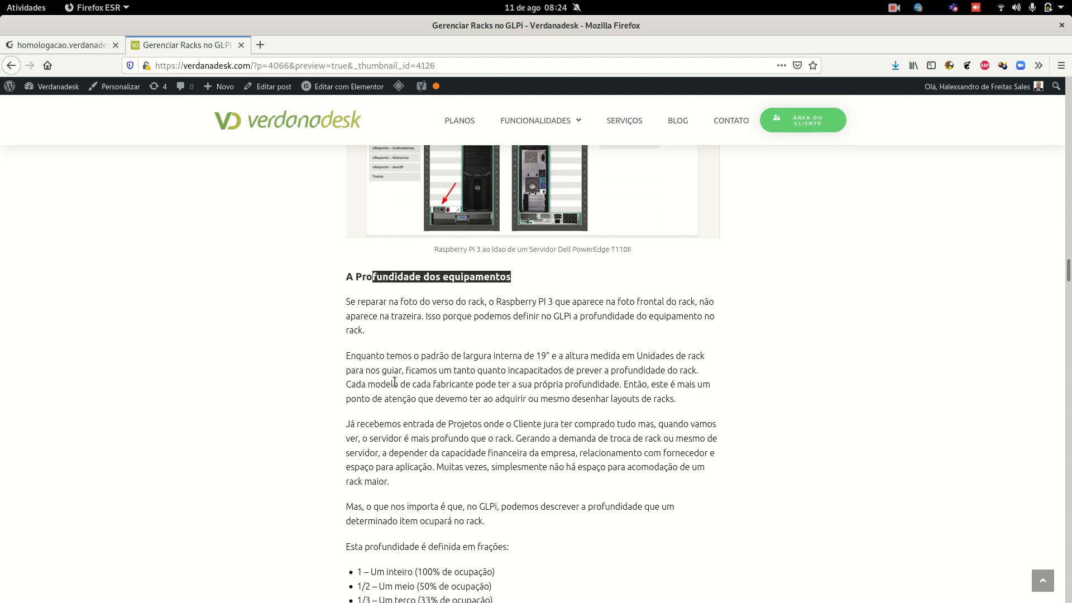
pyautogui.click(243, 312)
pyautogui.scroll(-7, 249, 320)
pyautogui.scroll(-7, 249, 326)
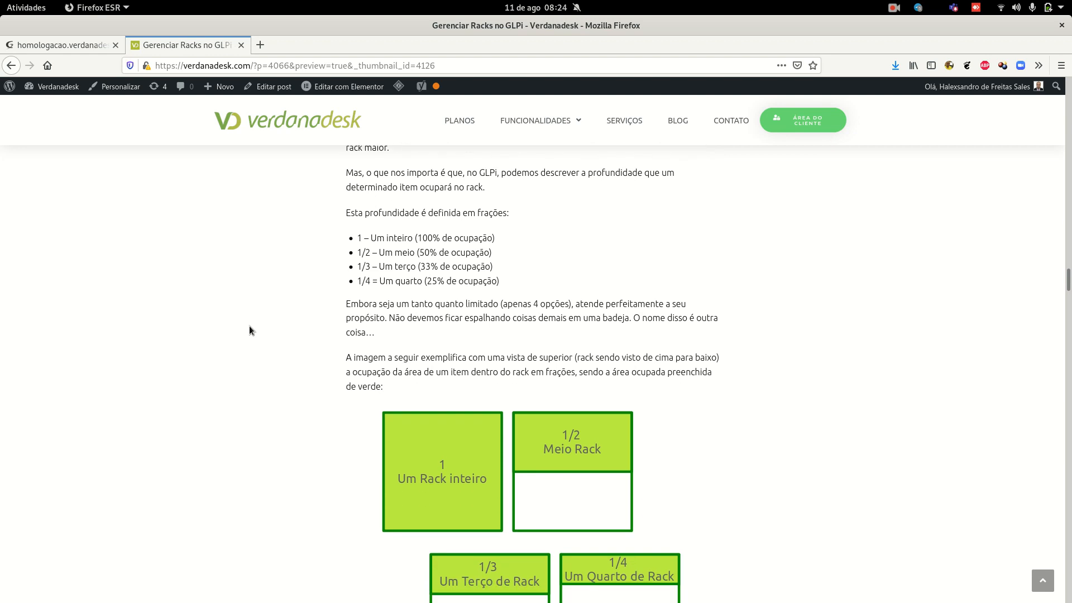
pyautogui.moveTo(358, 190); pyautogui.dragTo(399, 235)
pyautogui.click(332, 190)
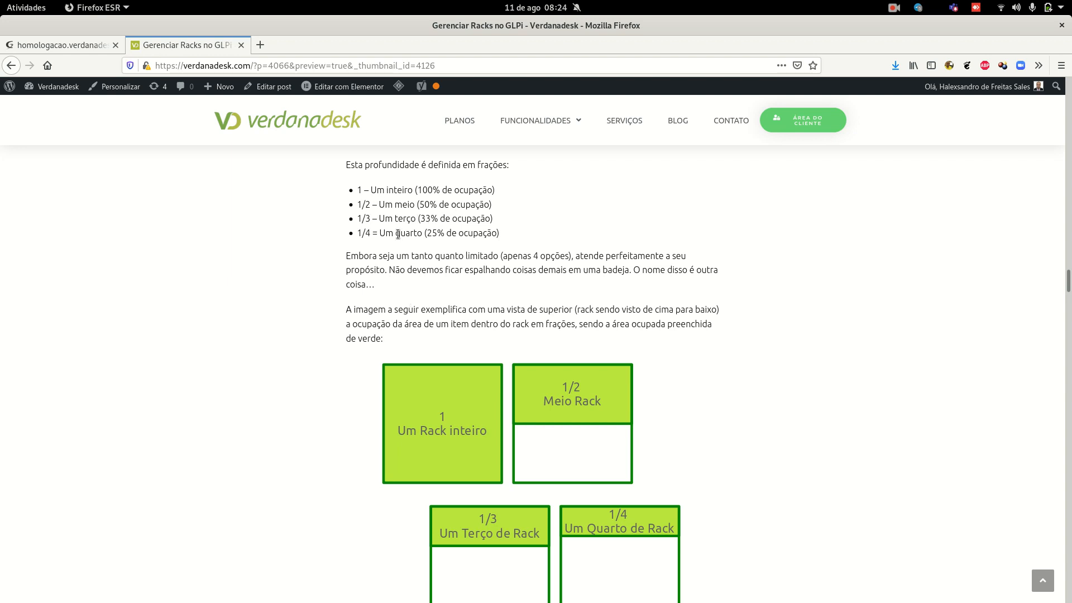
# Compare the depth fraction list with the top-view diagram of full, 1/2, 1/3 and 1/4 rack occupancy
pyautogui.scroll(-3, 434, 277)
pyautogui.scroll(4, 380, 224)
pyautogui.scroll(-4, 447, 312)
pyautogui.scroll(-1, 442, 251)
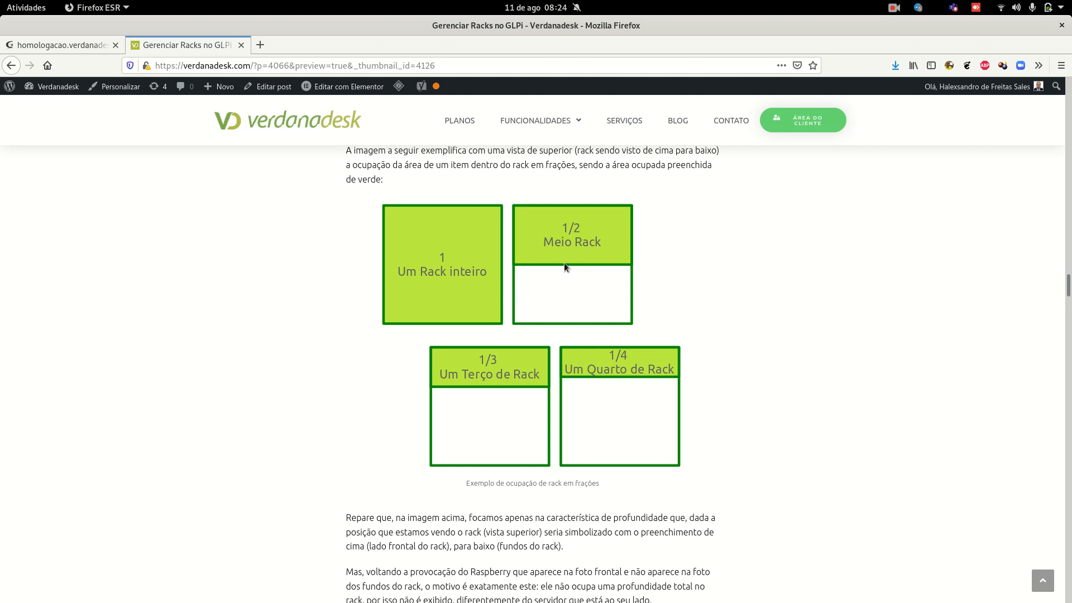
# Skim the explanation of partial depth and the "Criando Tipos de Racks no GLPi" section
pyautogui.scroll(-10, 440, 406)
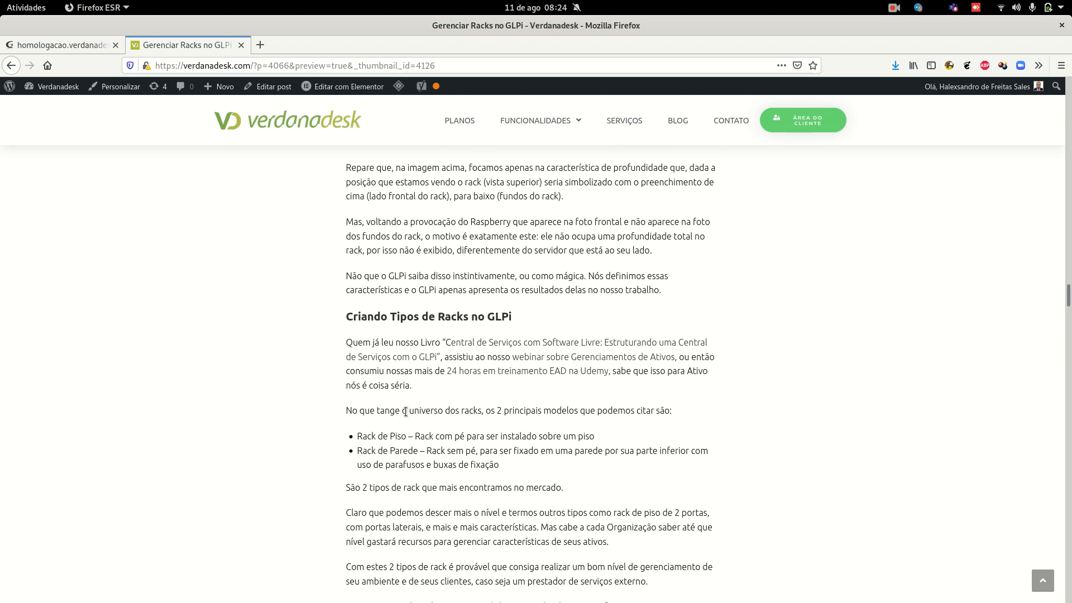
pyautogui.scroll(-18, 443, 375)
pyautogui.scroll(-8, 449, 371)
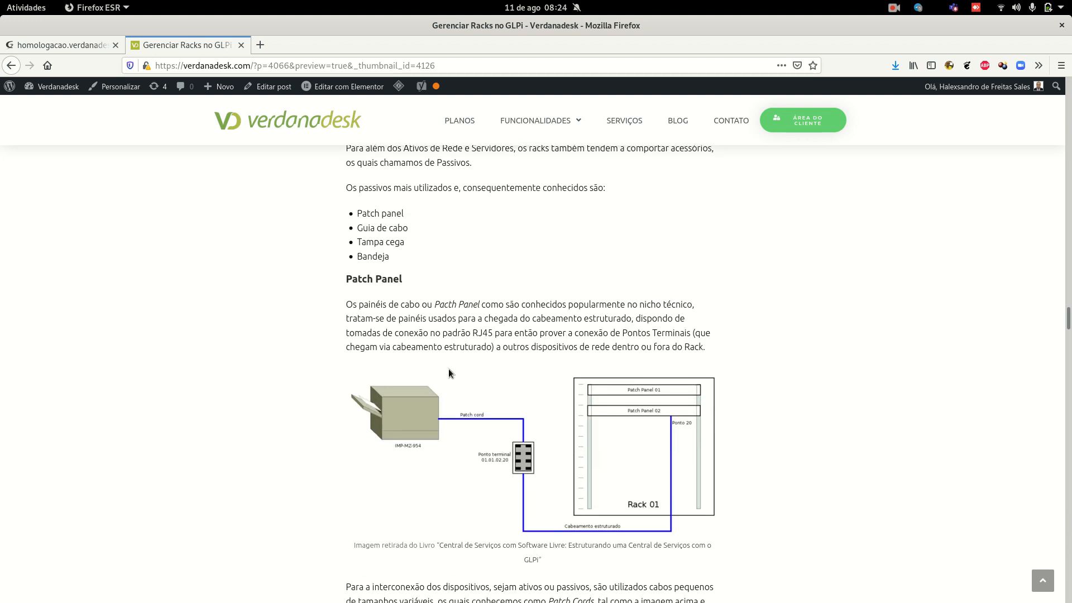
# Examine the "Passivos comumente utilizados em Racks" section, highlighting its heading and checking the list of common passive accessories
pyautogui.scroll(3, 449, 371)
pyautogui.scroll(6, 434, 356)
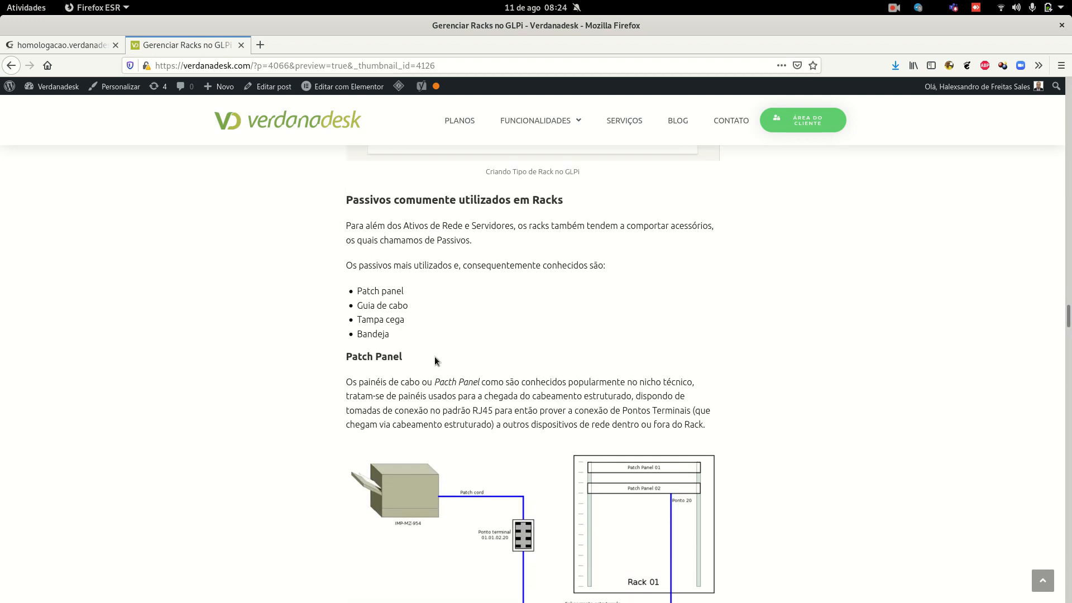
pyautogui.scroll(-4, 435, 357)
pyautogui.scroll(-1, 434, 360)
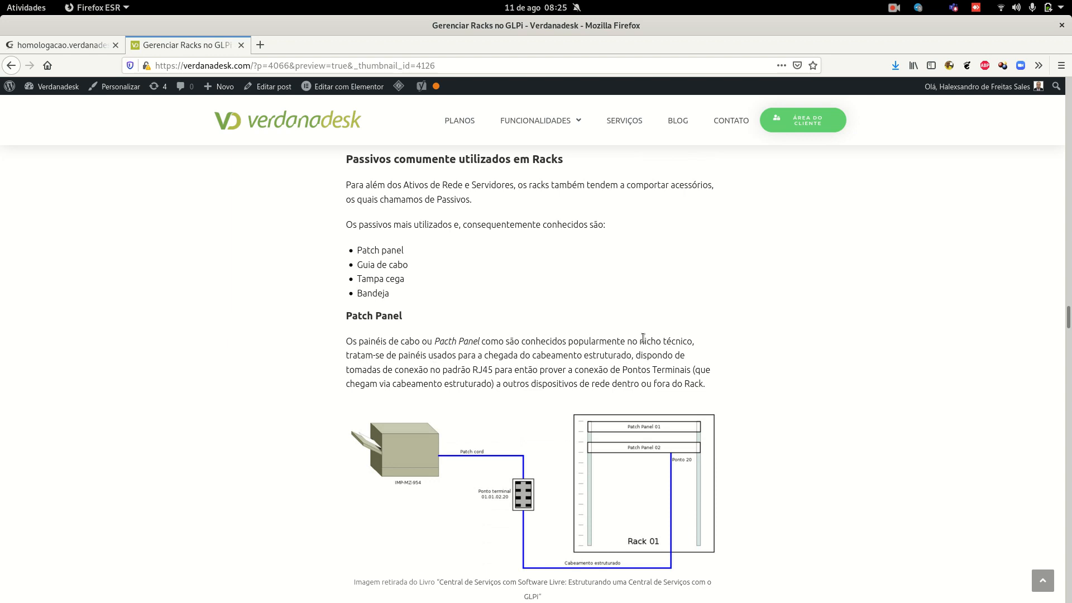
pyautogui.moveTo(363, 160); pyautogui.dragTo(442, 173)
pyautogui.click(311, 291)
# Review the Patch Panel section's cabling diagrams and the 24-port 1U and 48-port 2U patch panel images
pyautogui.scroll(-7, 484, 396)
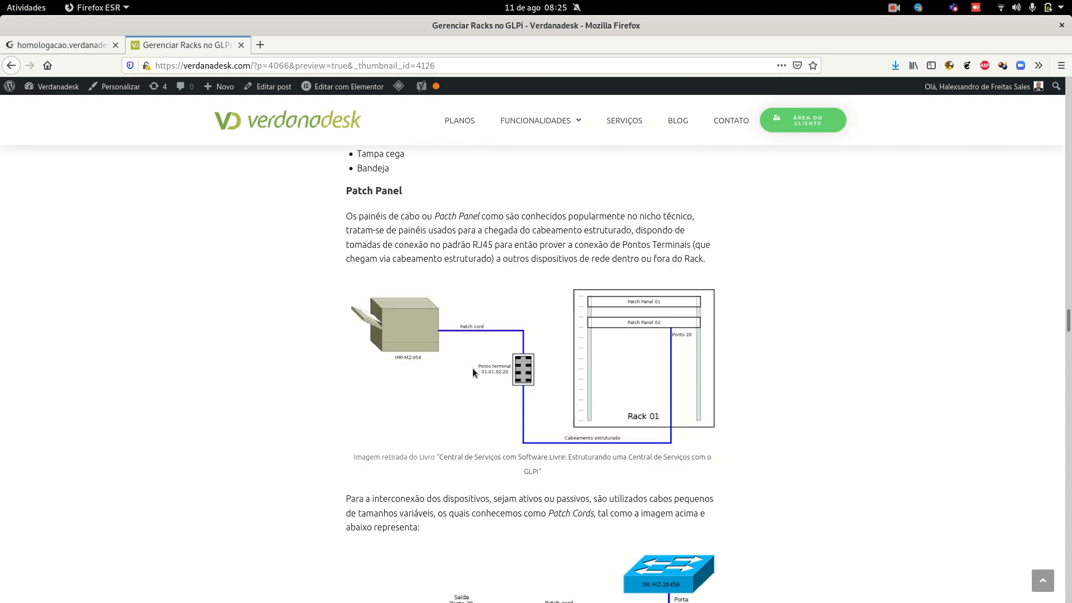
pyautogui.scroll(-1, 501, 420)
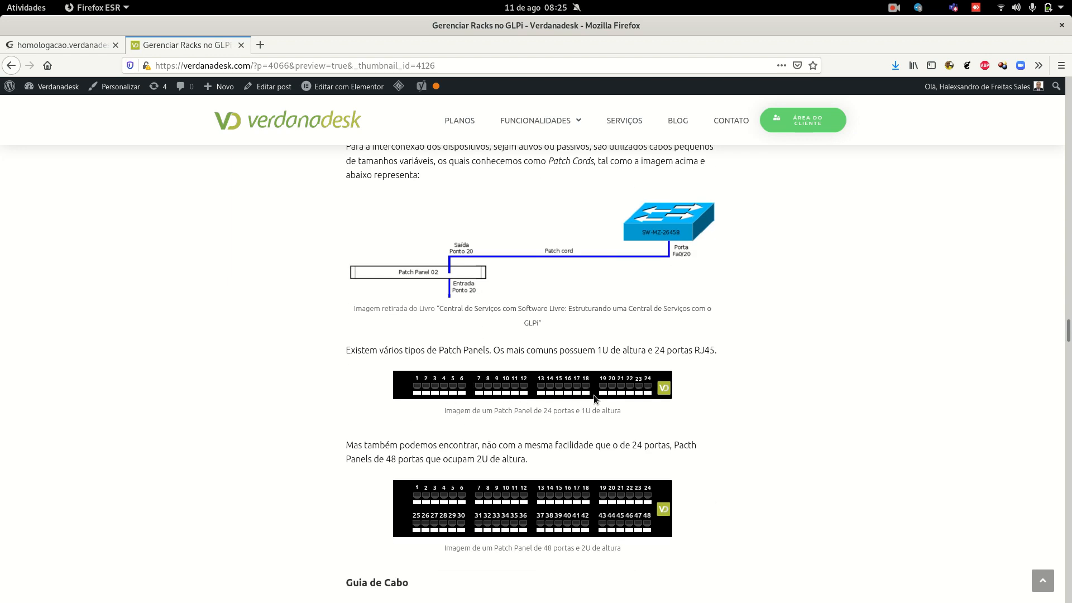
pyautogui.scroll(-4, 581, 381)
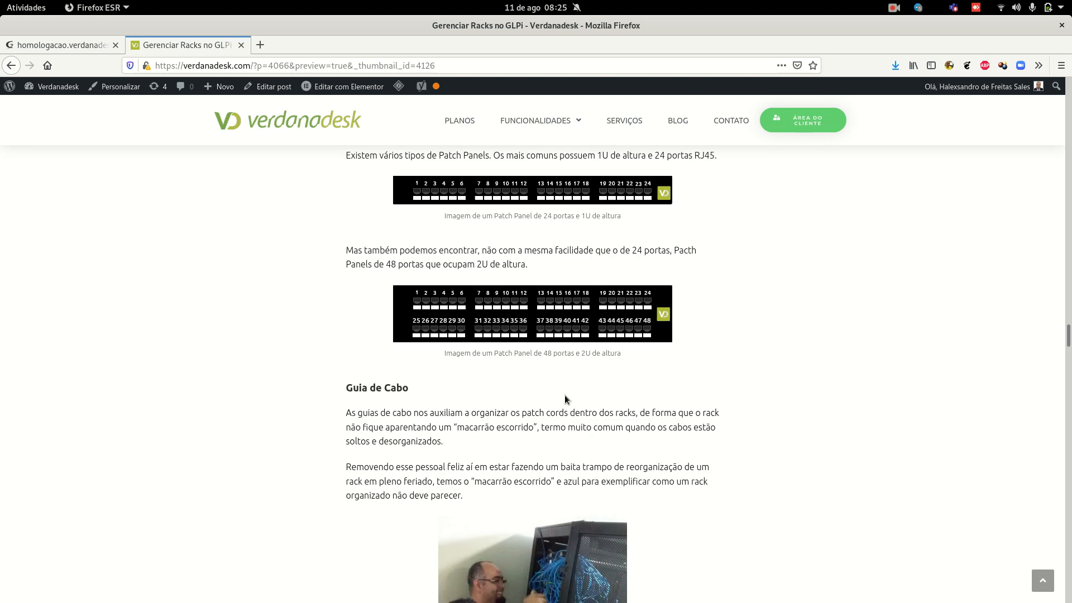
pyautogui.scroll(2, 531, 340)
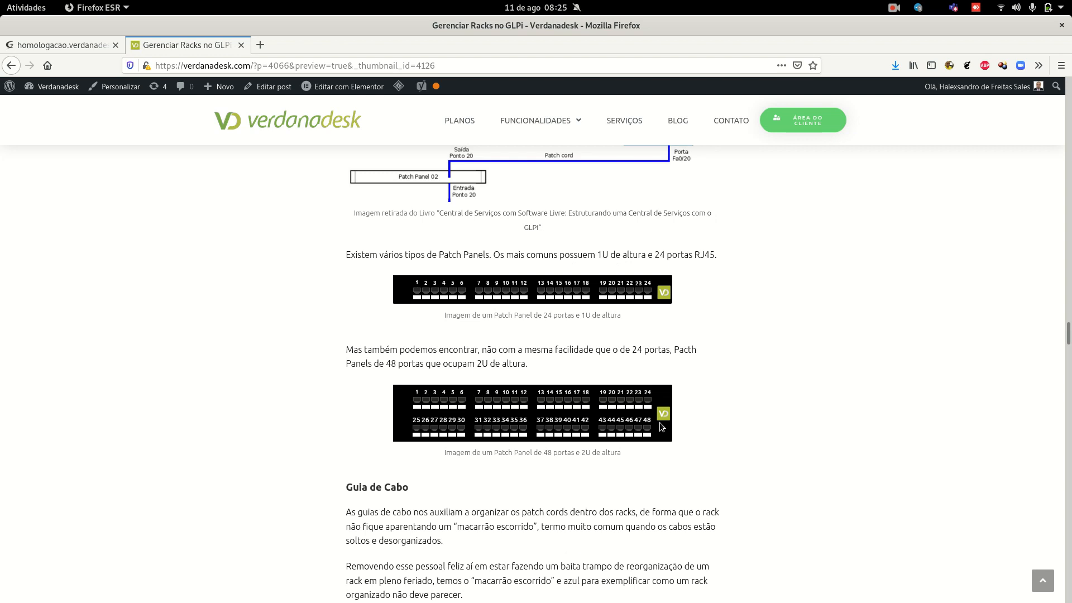
# Examine the "Guia de Cabo" section's photos of a rack without cable organizers and of a badly organized rack
pyautogui.scroll(-7, 749, 408)
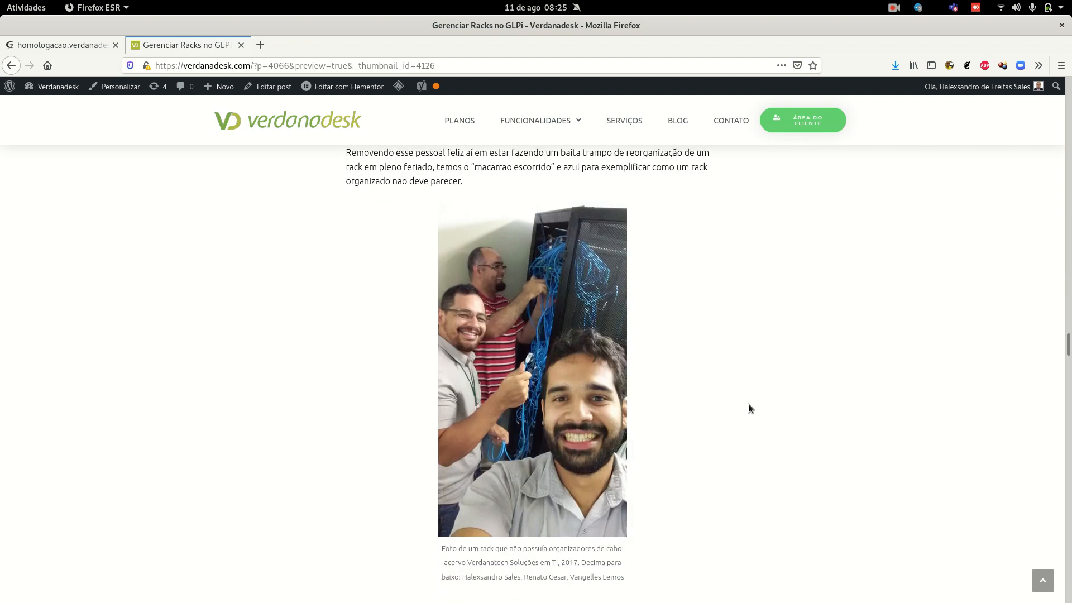
pyautogui.scroll(-1, 675, 399)
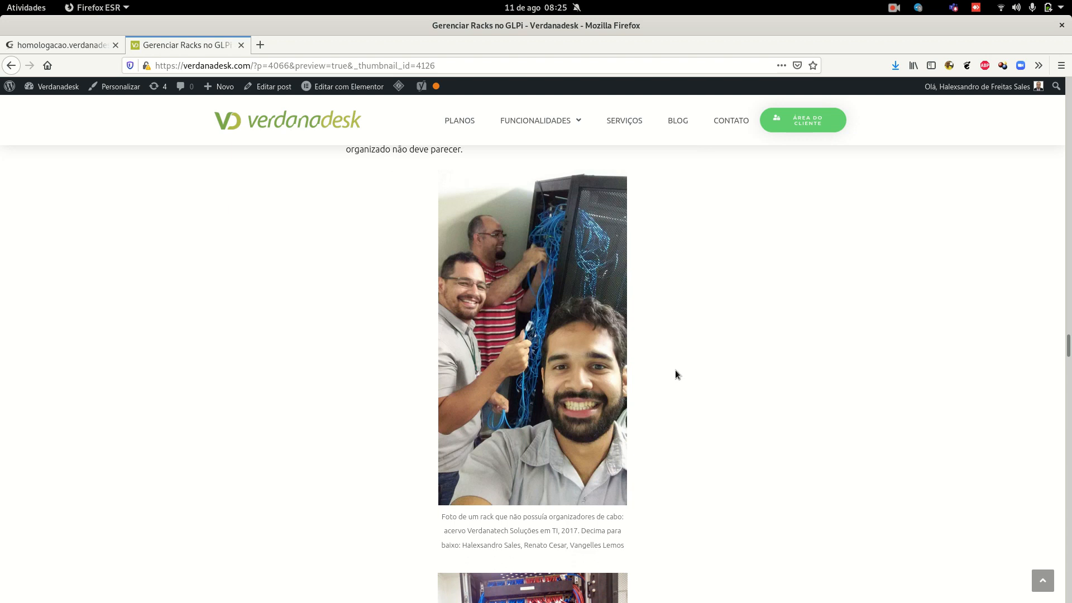
pyautogui.scroll(-4, 676, 374)
pyautogui.scroll(-8, 675, 369)
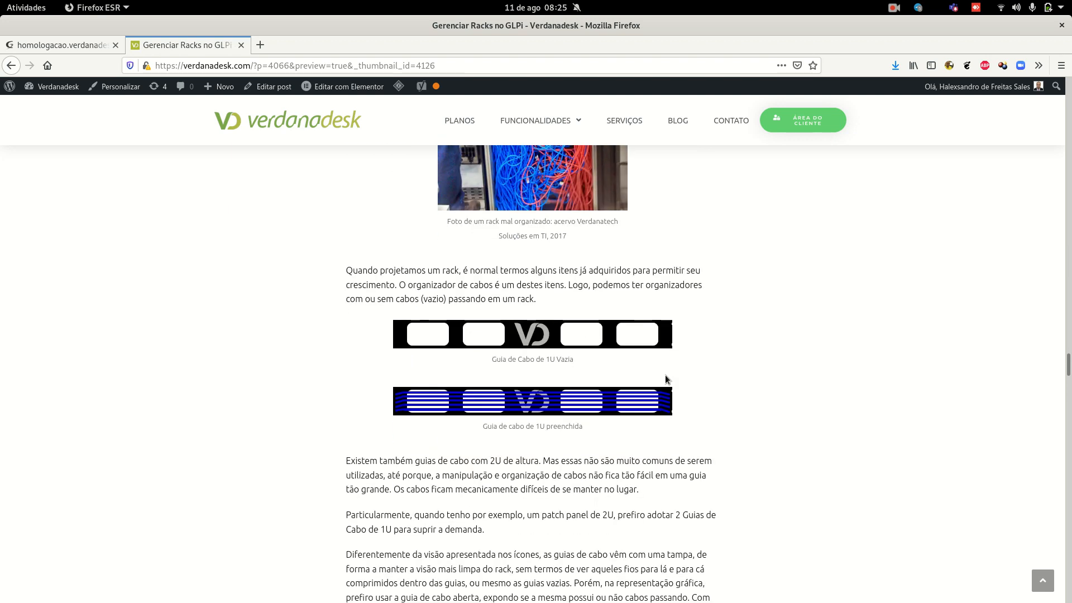
pyautogui.scroll(5, 665, 375)
pyautogui.scroll(2, 665, 378)
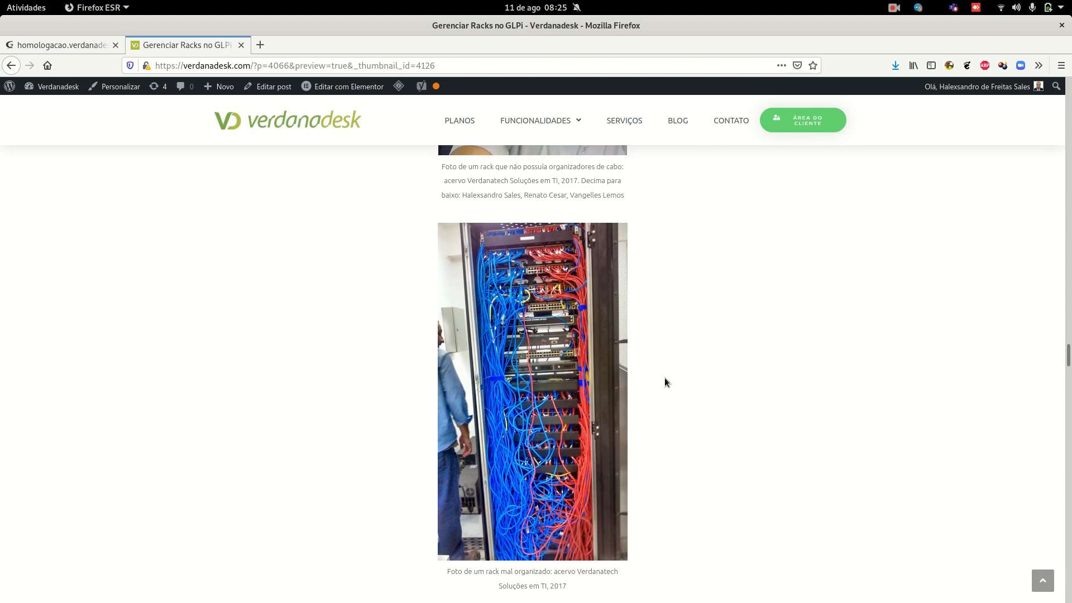
# Compare the empty and filled 1U cable guide images with the real photo of a covered cable guide
pyautogui.scroll(-3, 665, 378)
pyautogui.scroll(-5, 664, 381)
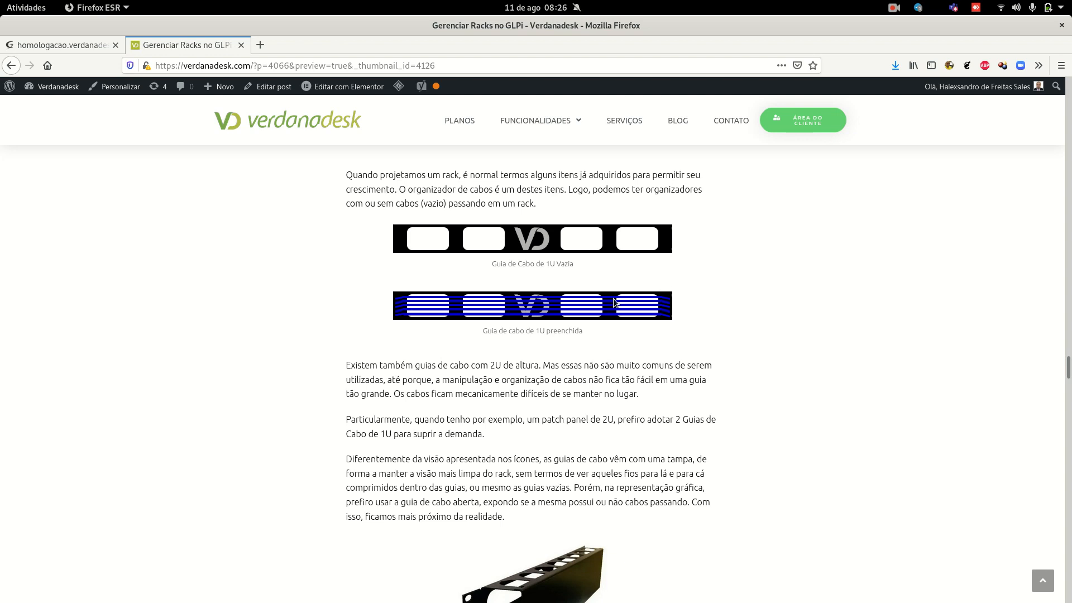
pyautogui.scroll(-3, 631, 296)
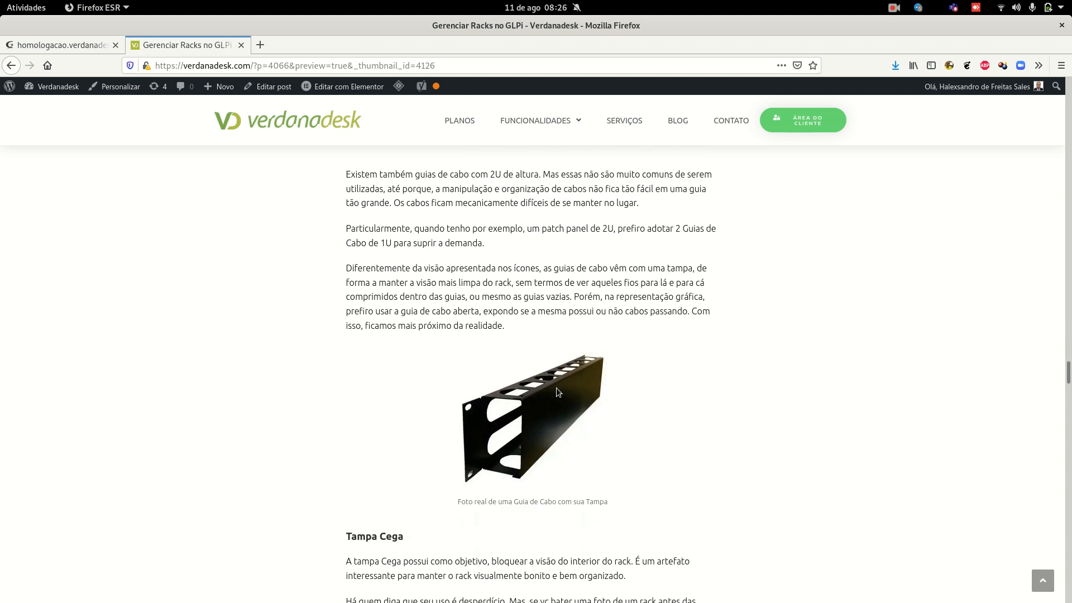
pyautogui.scroll(3, 547, 407)
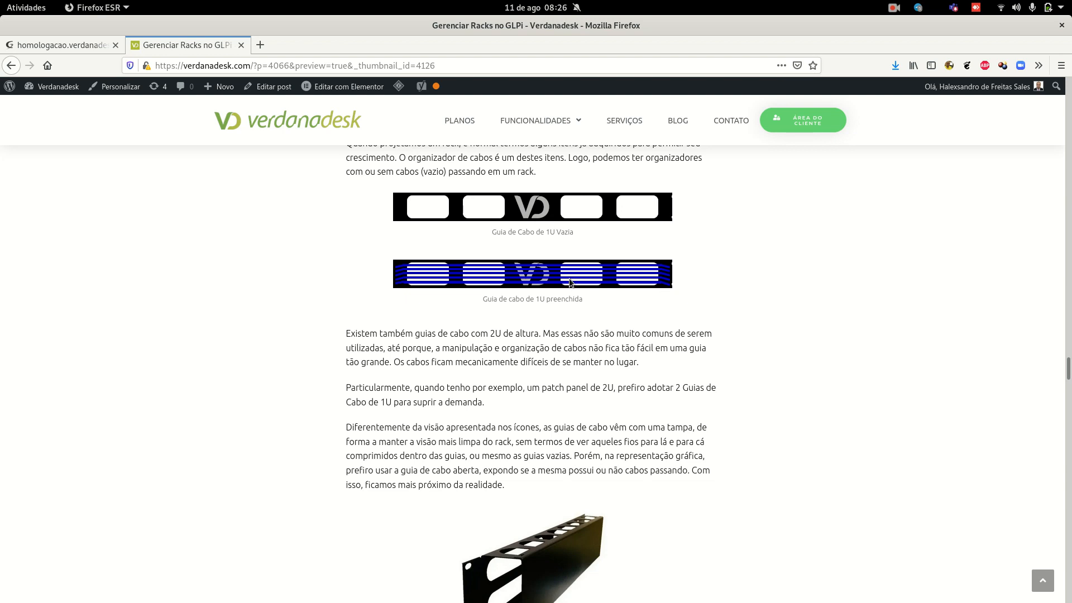
pyautogui.scroll(-1, 561, 394)
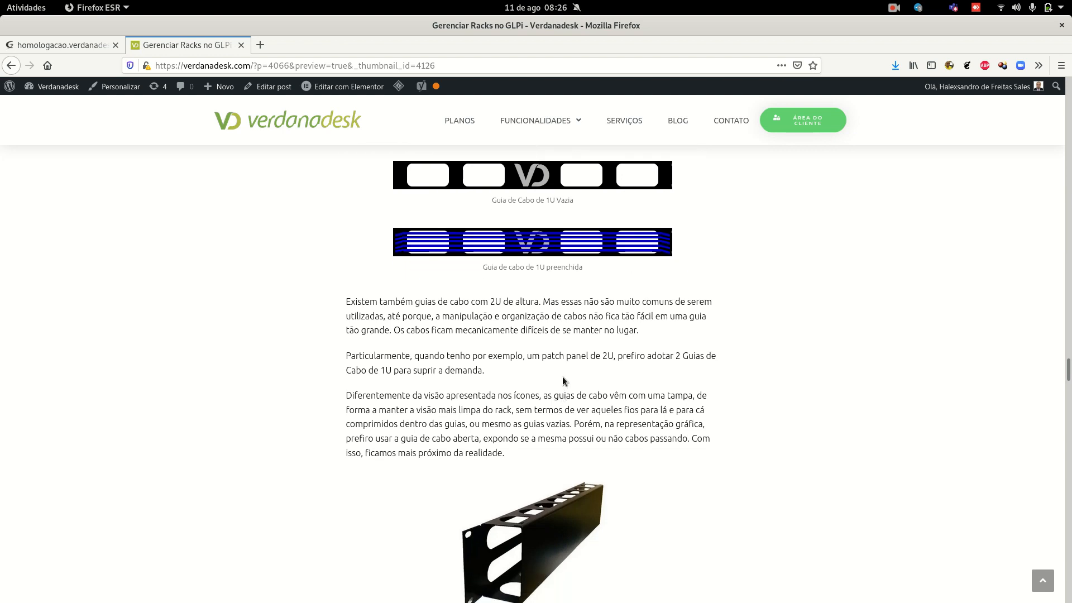
pyautogui.scroll(1, 564, 378)
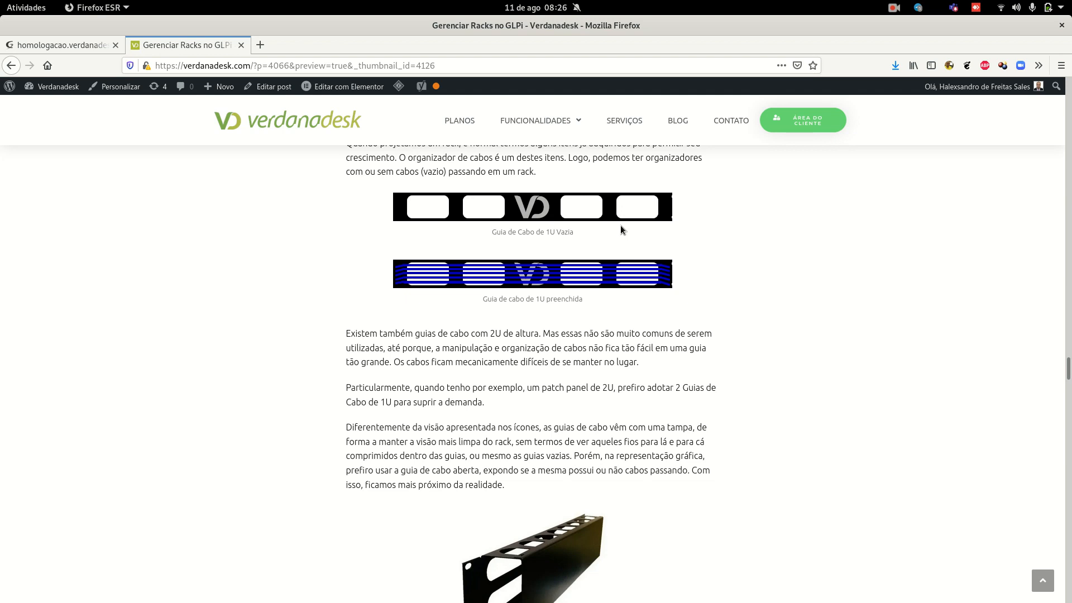
pyautogui.scroll(-5, 417, 316)
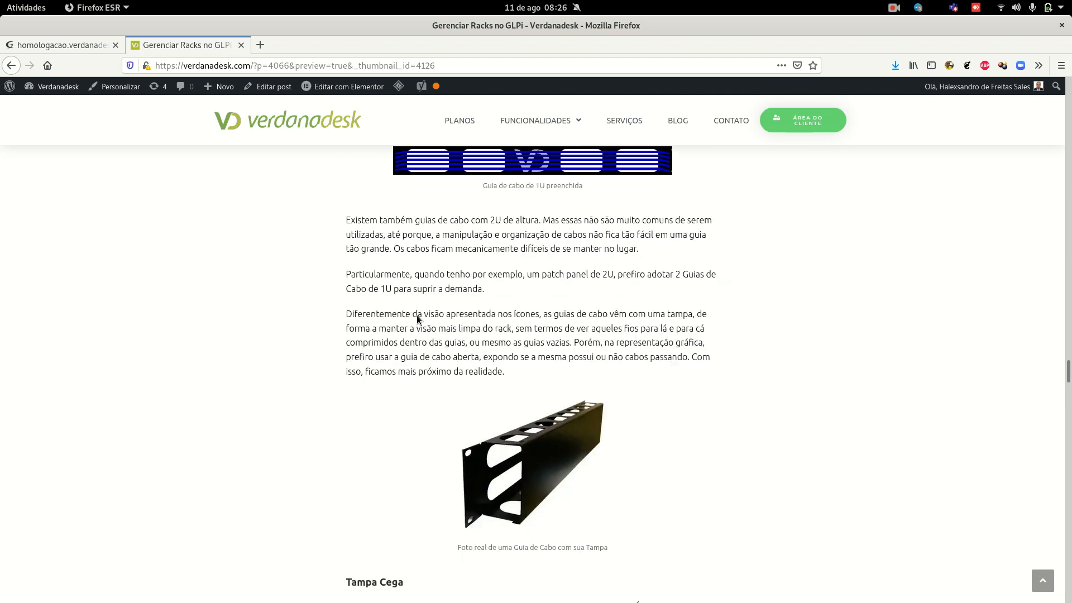
# Go back to the 24-port patch panel image, check the options for saving or copying it, and dismiss them
pyautogui.scroll(6, 426, 283)
pyautogui.scroll(15, 561, 309)
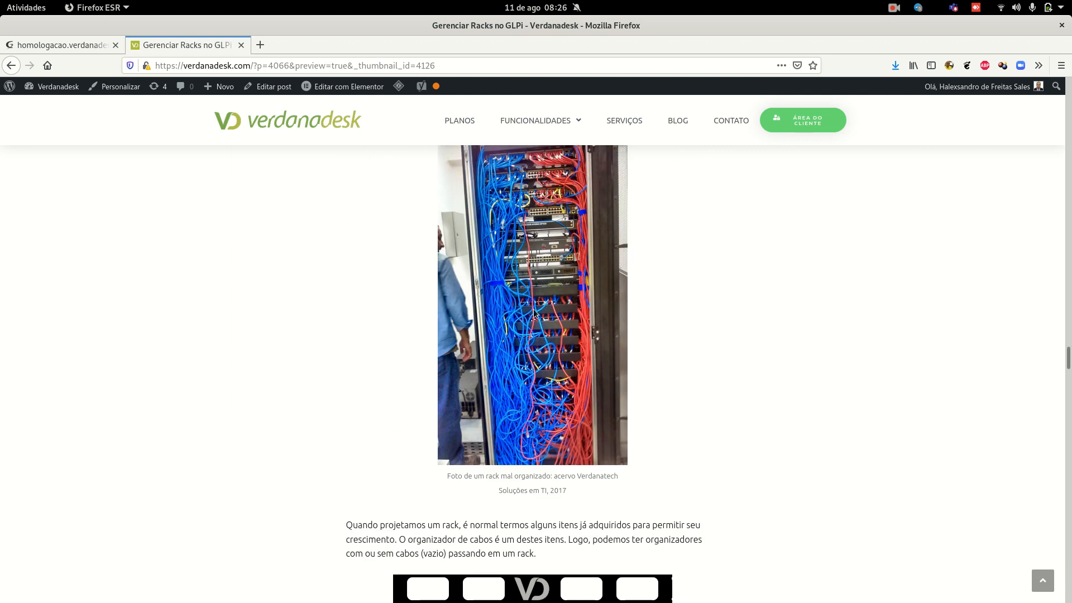
pyautogui.scroll(-3, 566, 309)
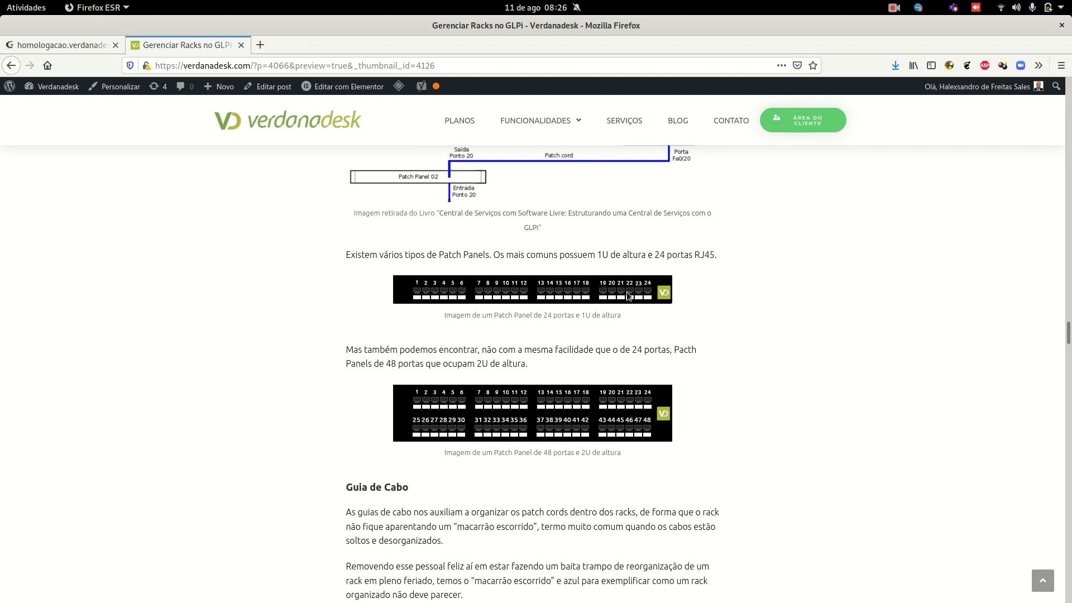
pyautogui.rightClick(602, 293)
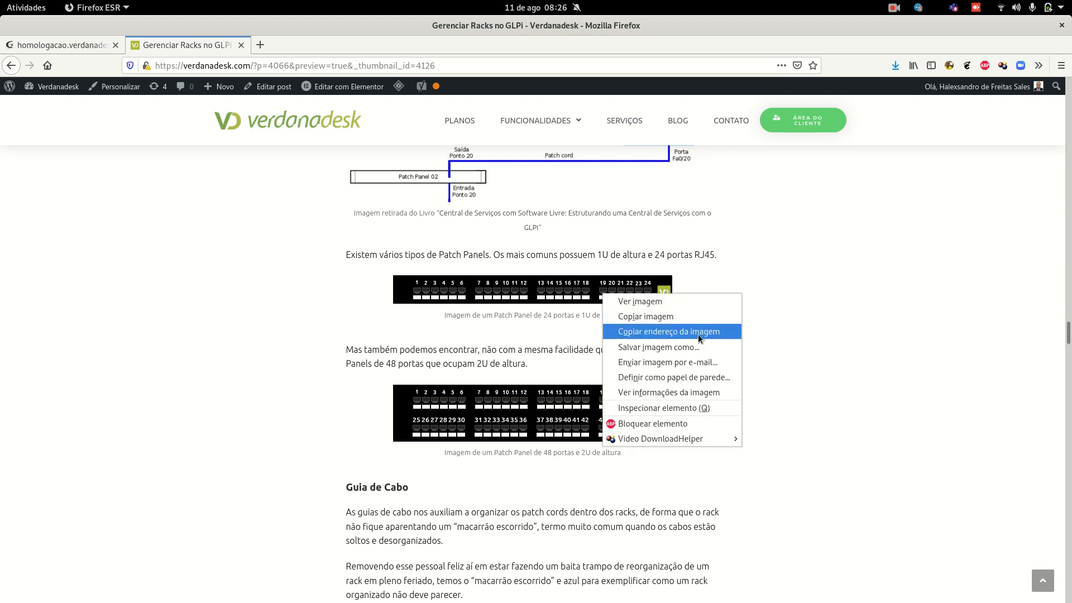
pyautogui.click(333, 340)
# Move on past the cable guides to the "Tampa Cega" section and examine its text and 1U blanking panel image
pyautogui.scroll(-3, 638, 302)
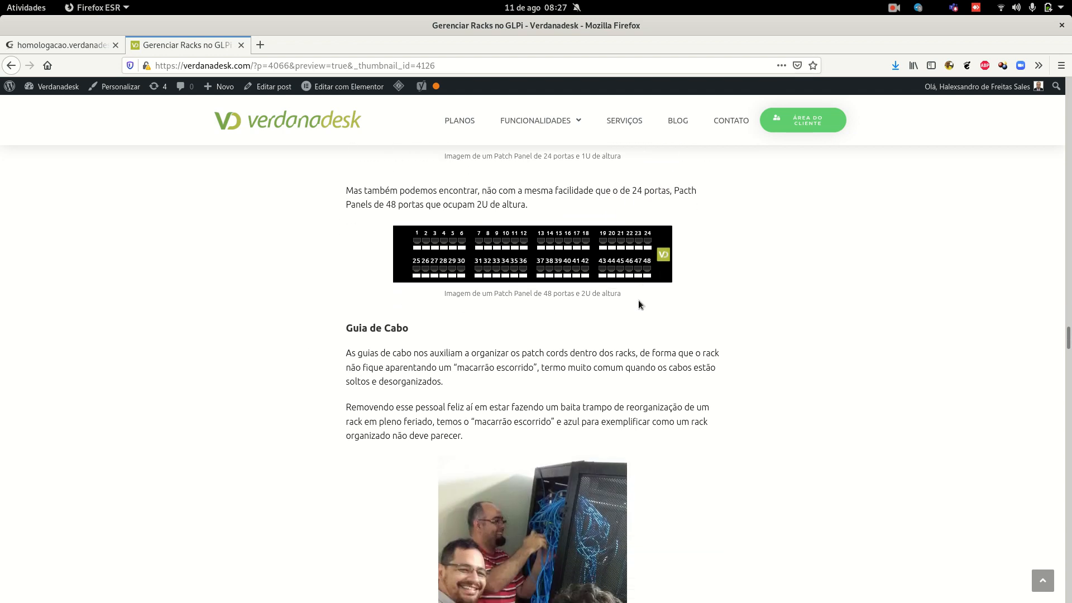
pyautogui.scroll(-12, 638, 302)
pyautogui.scroll(-7, 638, 306)
pyautogui.scroll(-11, 522, 308)
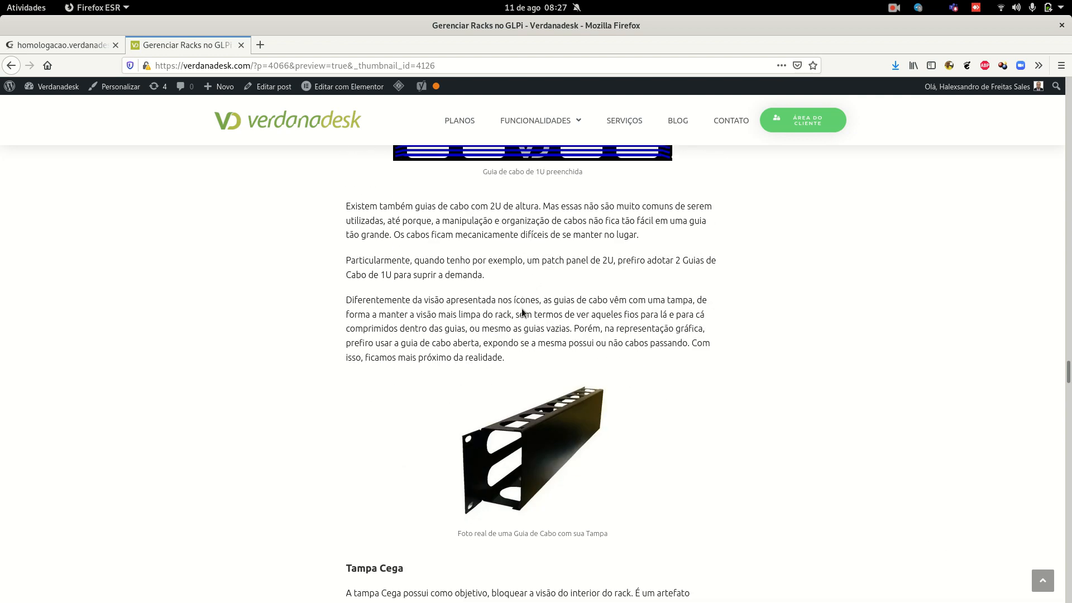
pyautogui.scroll(-2, 521, 308)
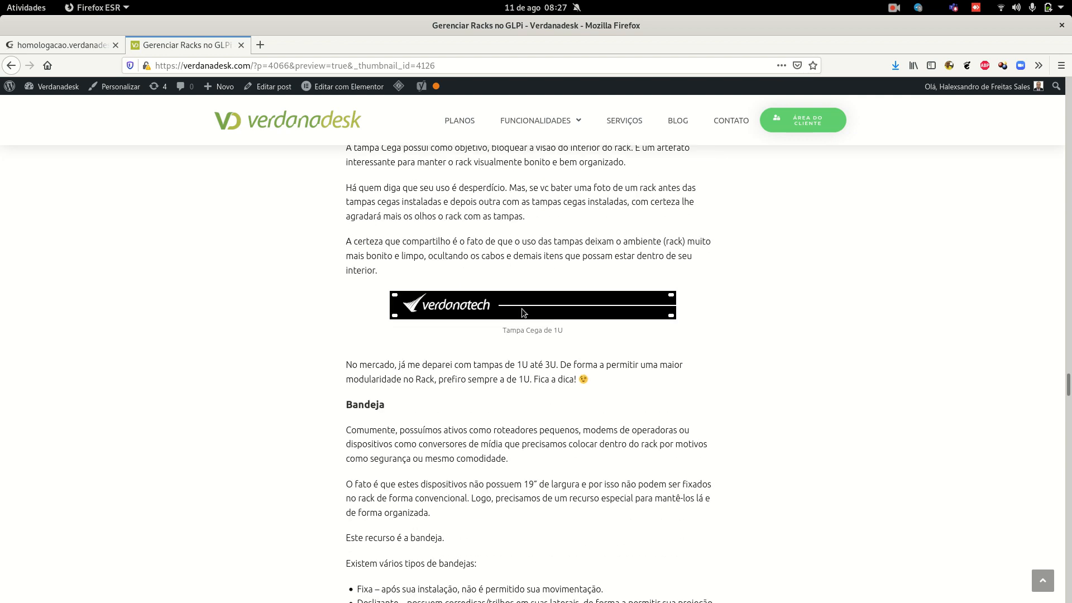
pyautogui.scroll(2, 522, 309)
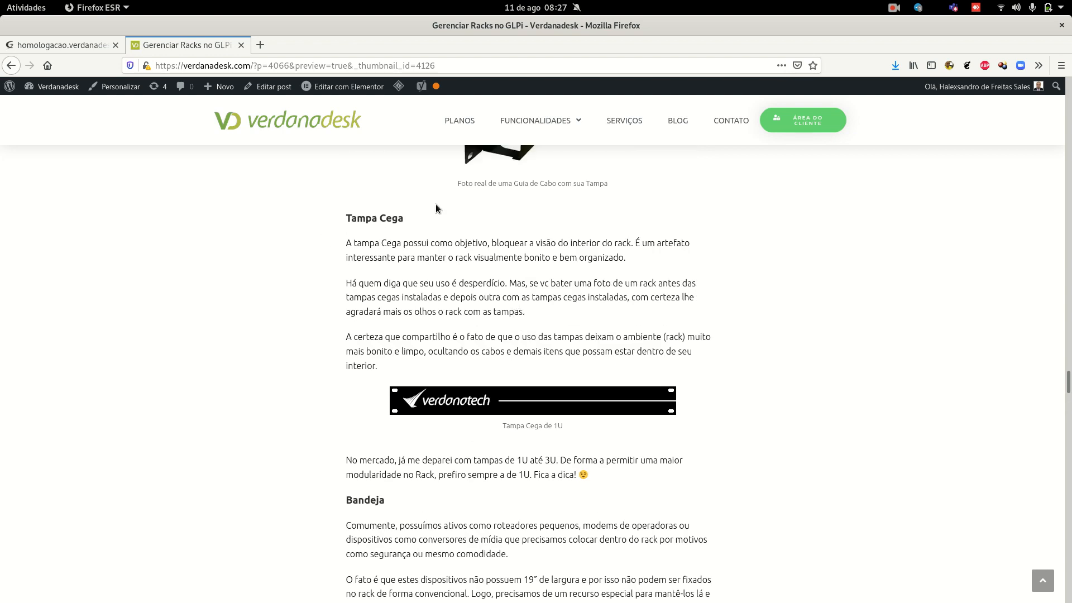
# Review the messy rack photo and the empty and filled 1U cable guides again, then return to the "Tampa Cega" section
pyautogui.scroll(-1, 478, 375)
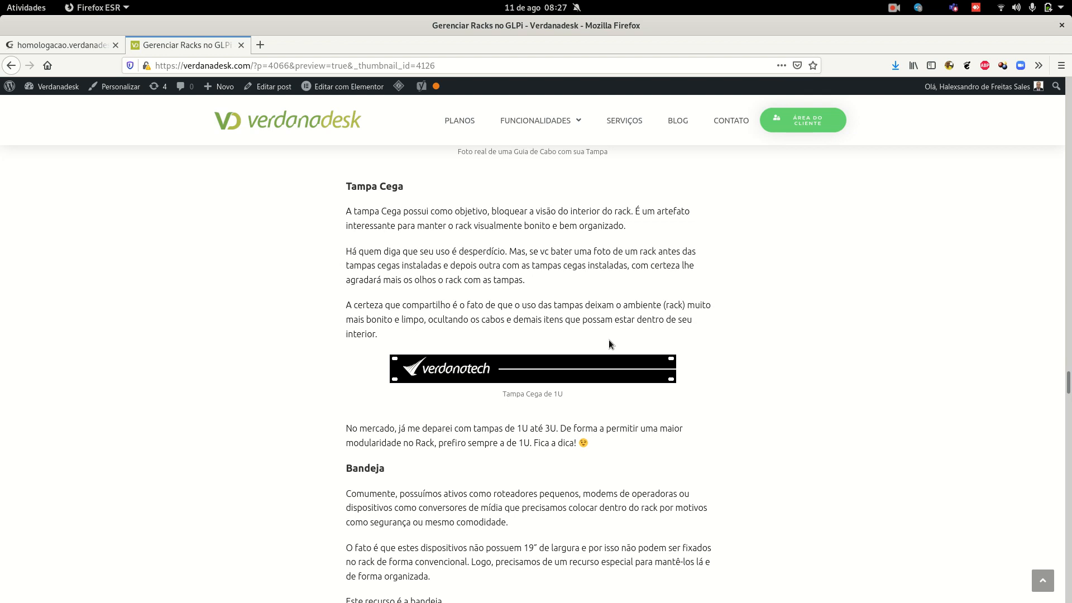
pyautogui.scroll(20, 609, 342)
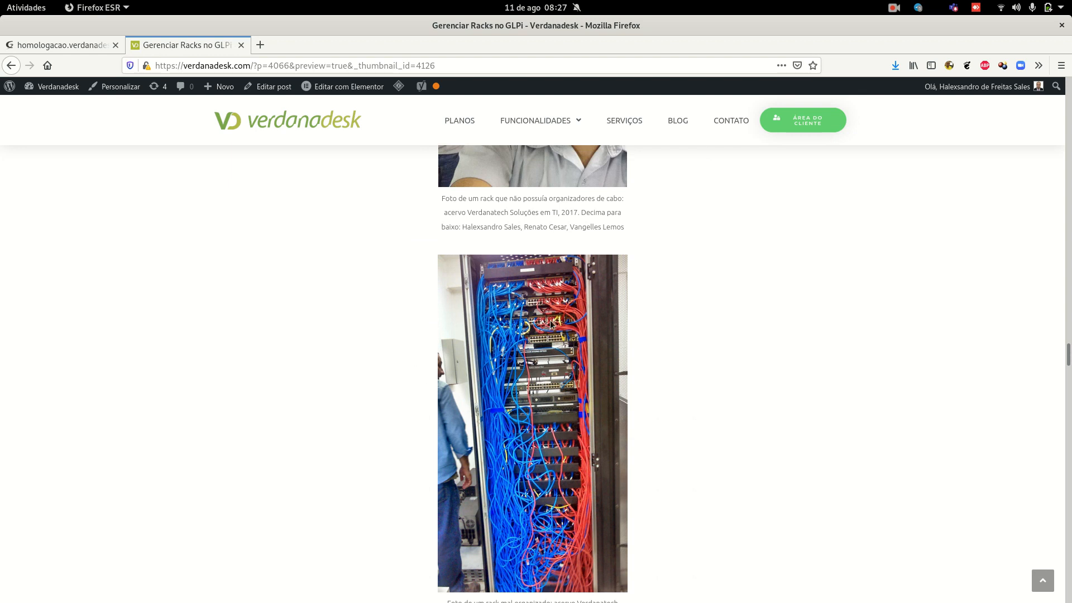
pyautogui.scroll(-10, 530, 380)
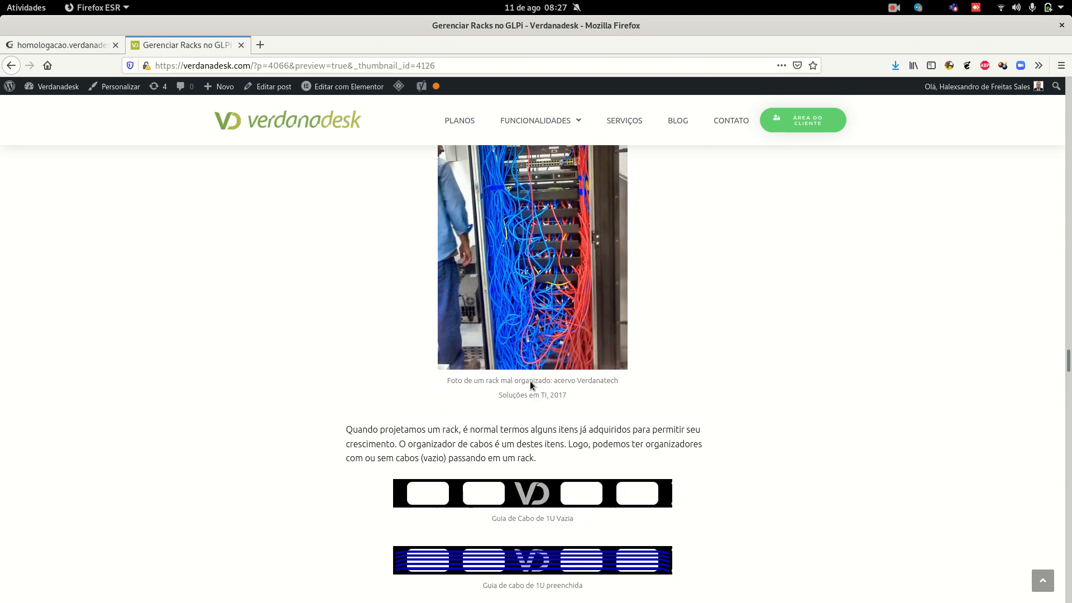
pyautogui.scroll(-5, 528, 375)
pyautogui.scroll(8, 528, 374)
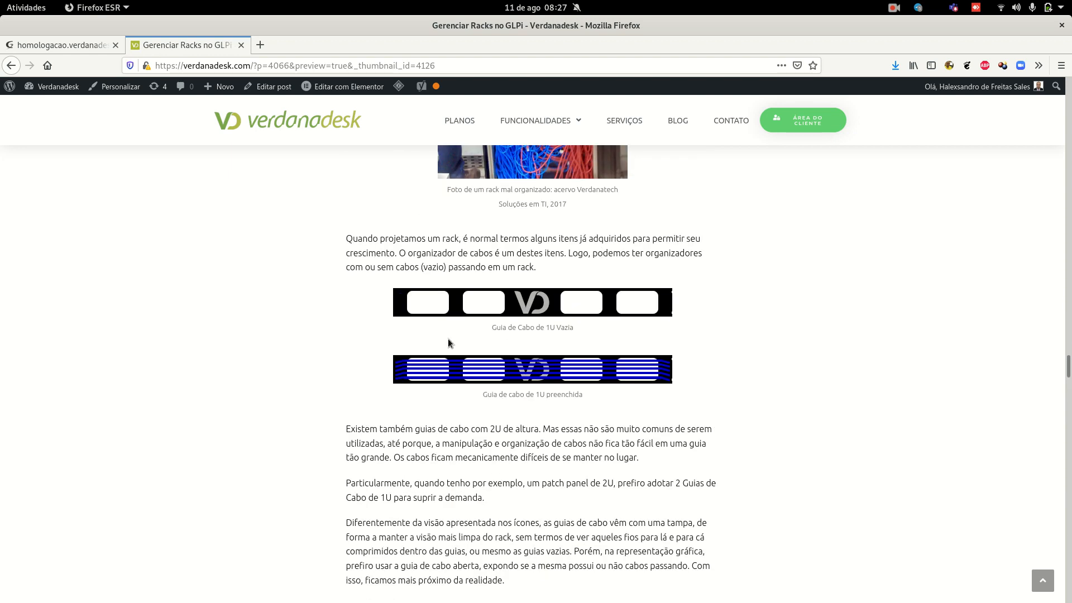
pyautogui.scroll(-15, 566, 322)
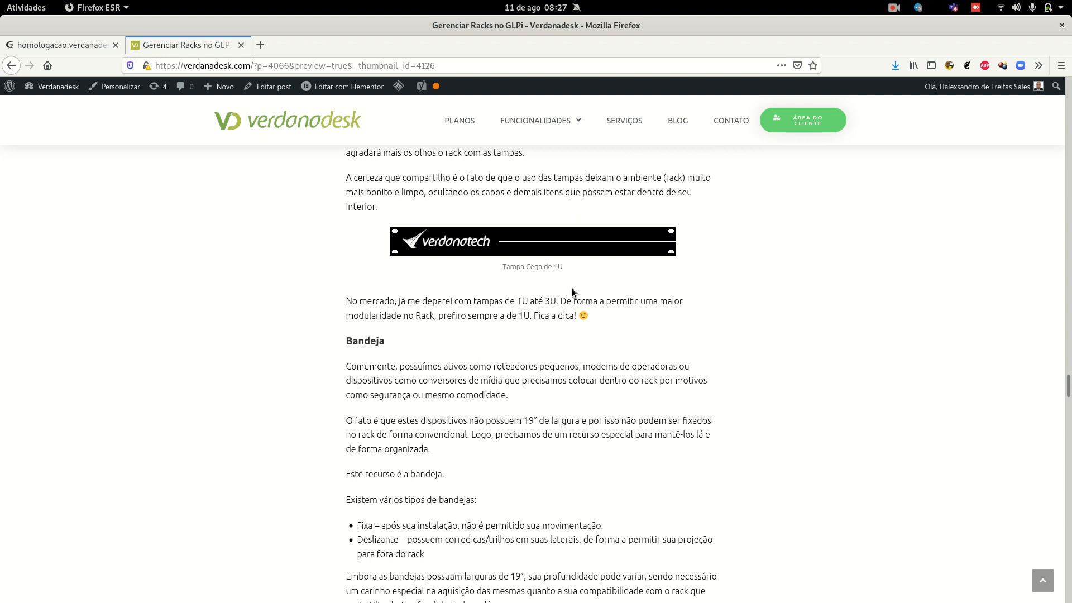
# Examine the "Bandeja" section on fixed and sliding trays with its rack tray image, and look back at the blanking panel
pyautogui.scroll(-10, 572, 289)
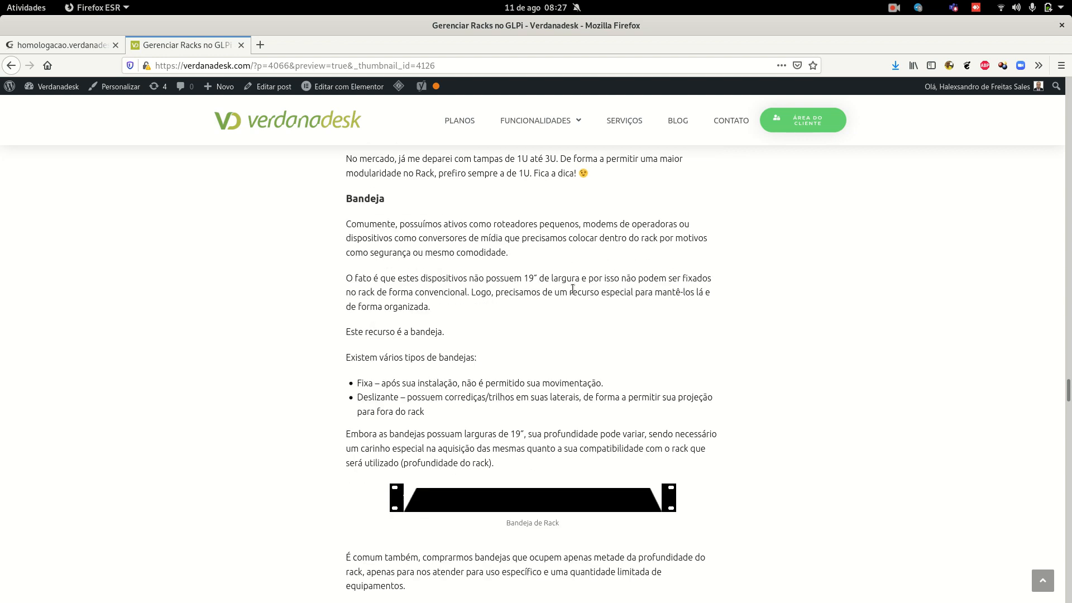
pyautogui.scroll(-1, 572, 290)
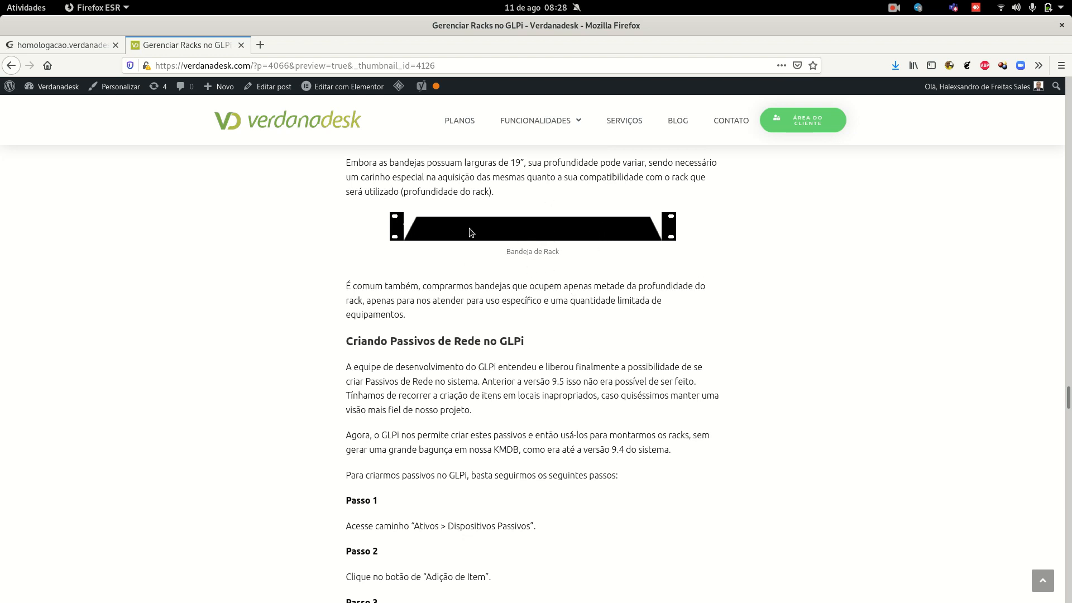
pyautogui.scroll(-10, 534, 275)
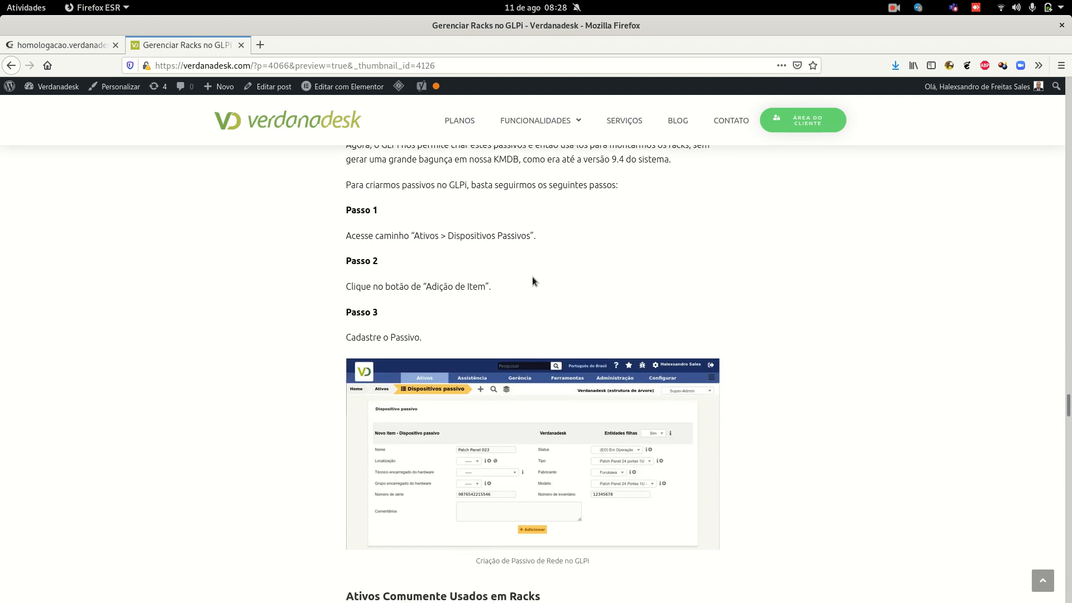
pyautogui.scroll(20, 534, 274)
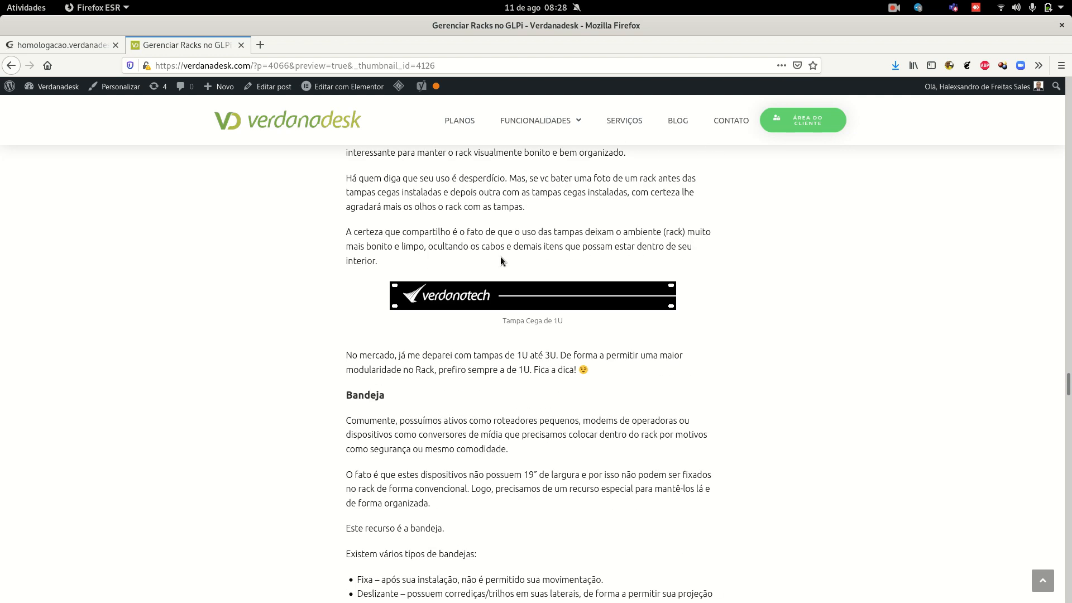
pyautogui.scroll(8, 500, 257)
pyautogui.scroll(-20, 500, 256)
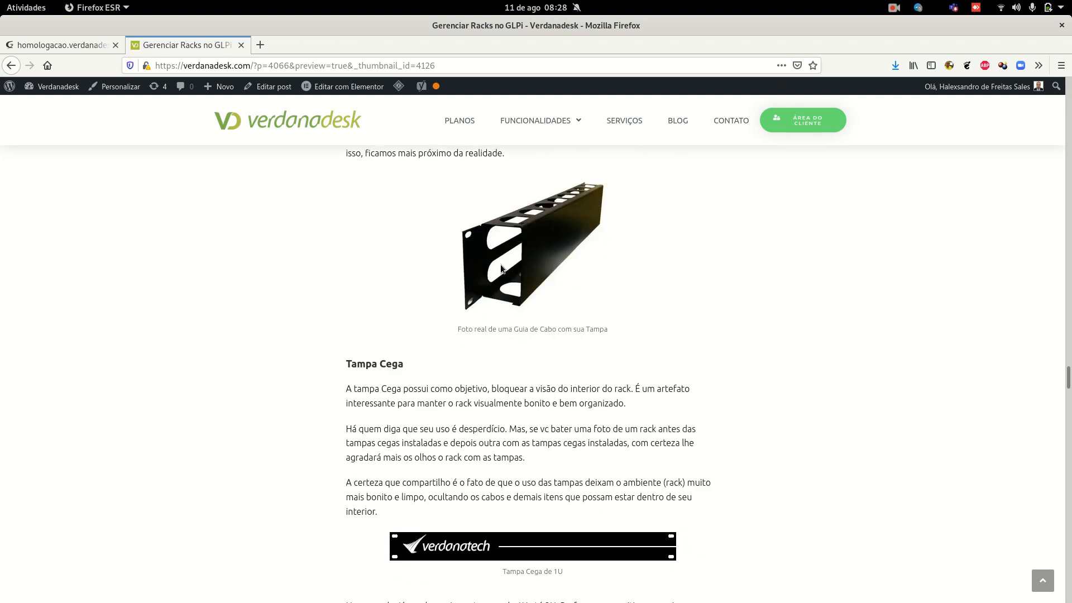
# Examine the "Criando Passivos de Rede no GLPi" section, including Passo 1 to 3 and the example passive device form
pyautogui.scroll(-12, 502, 276)
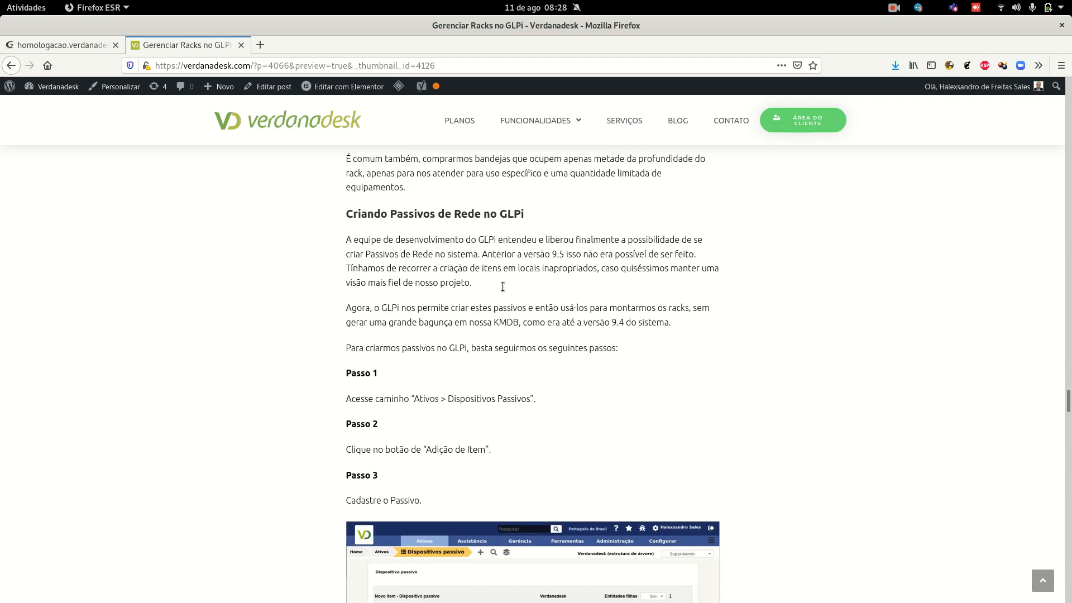
pyautogui.scroll(-19, 503, 290)
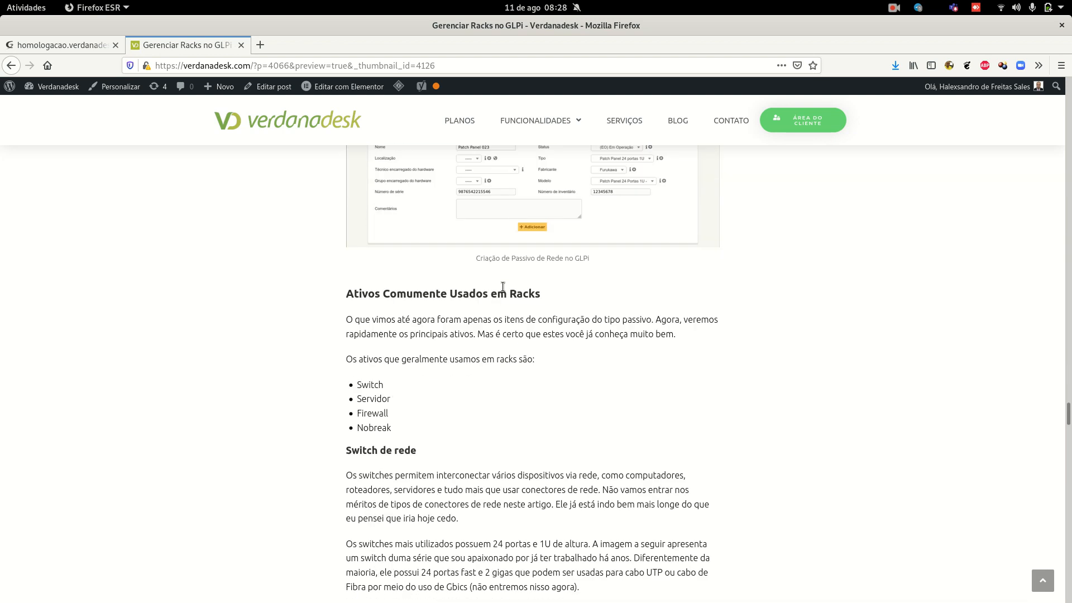
pyautogui.scroll(-5, 503, 287)
pyautogui.scroll(20, 502, 286)
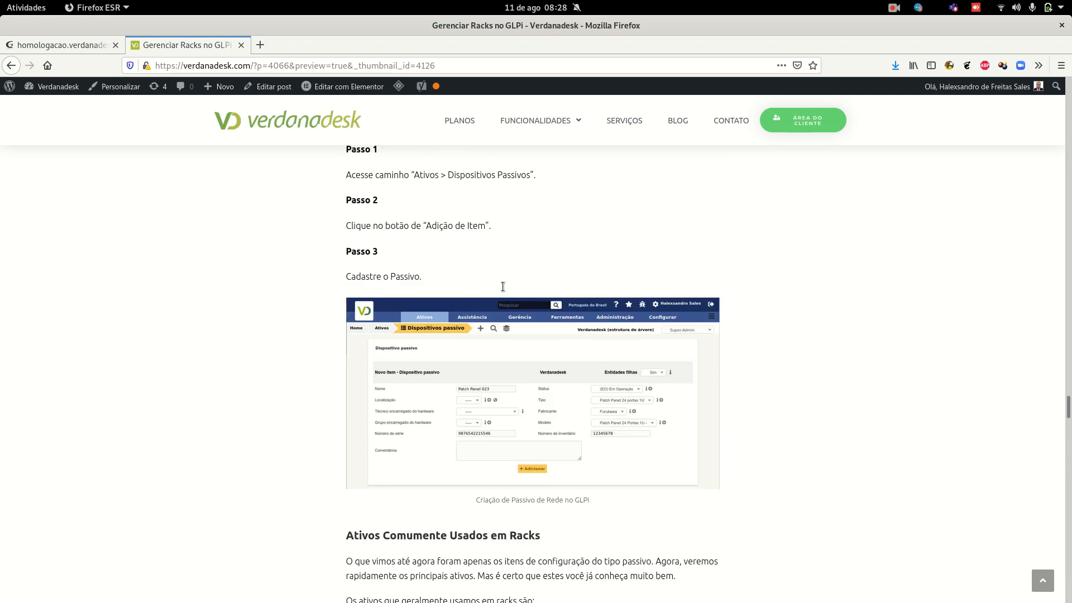
pyautogui.scroll(-3, 514, 290)
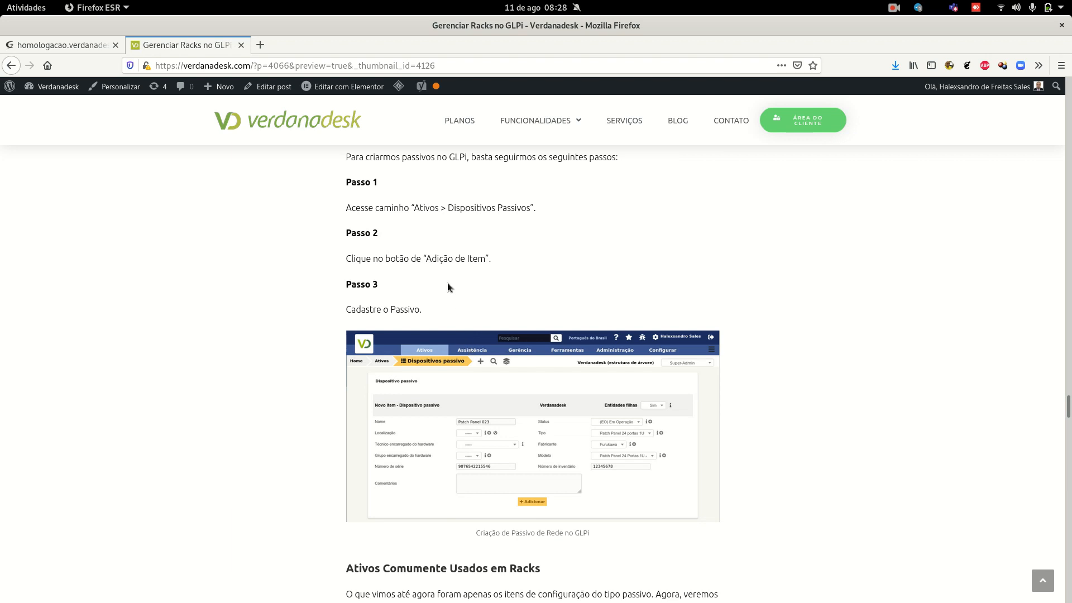
# Switch to the GLPi homologation site, sign in through Microsoft, and open the passive device Guia de Cabo 01
pyautogui.click(42, 44)
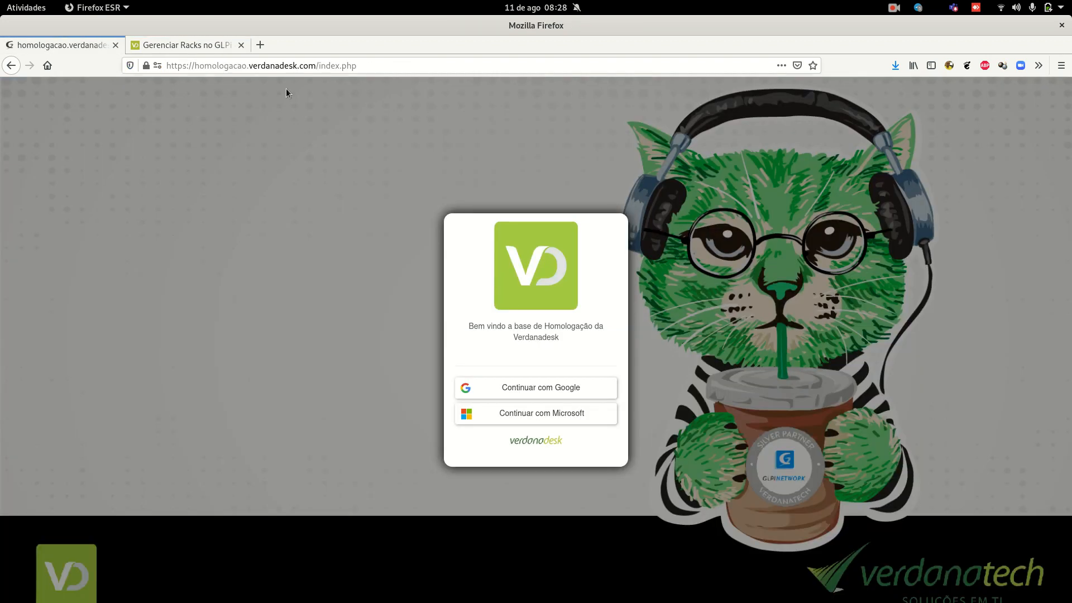
pyautogui.click(522, 419)
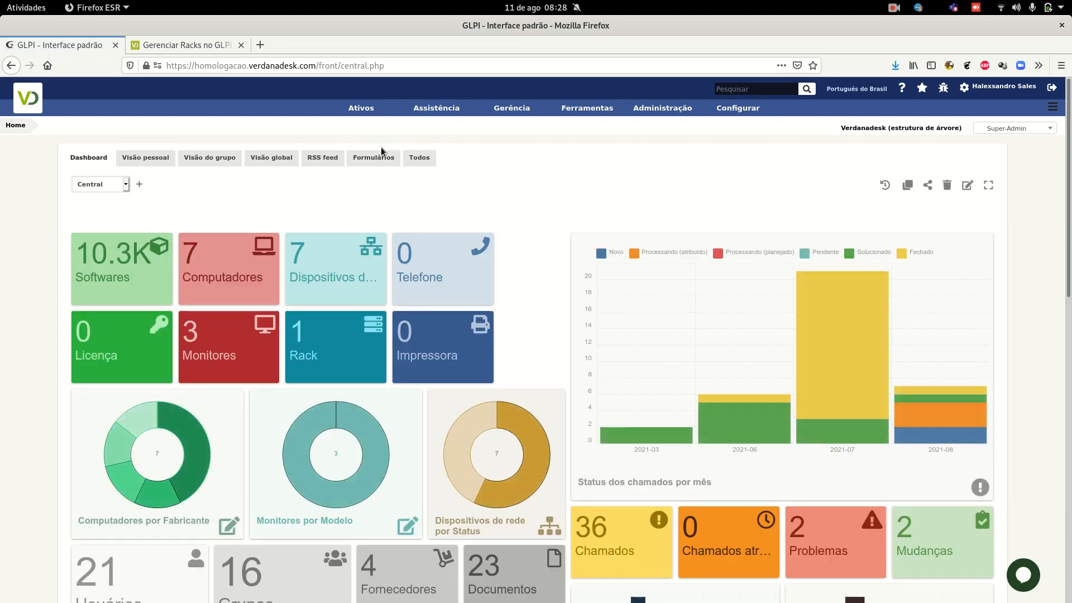
pyautogui.moveTo(362, 109)
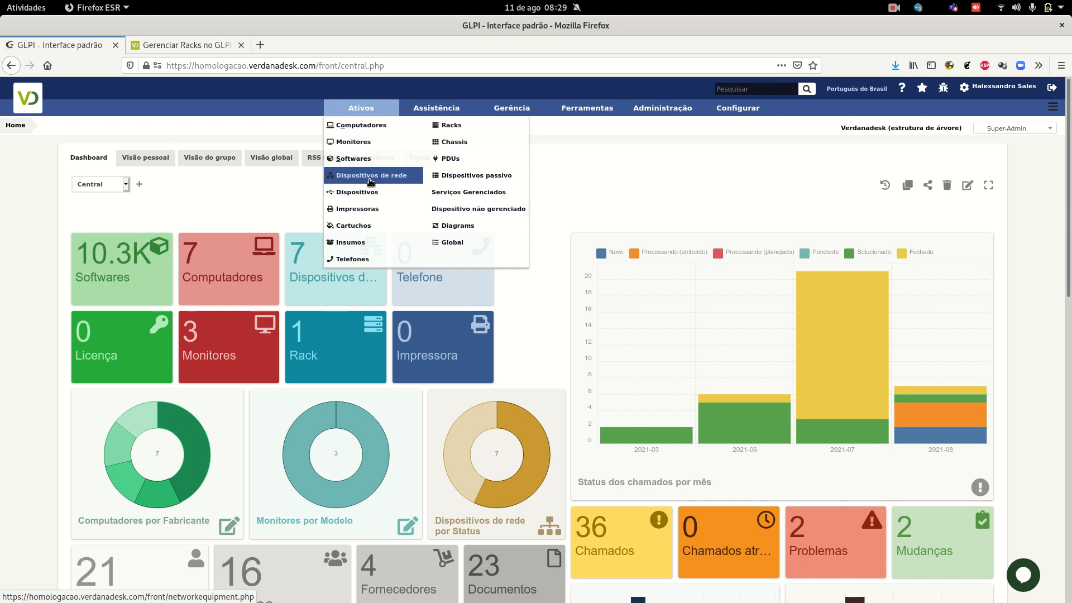
pyautogui.click(455, 176)
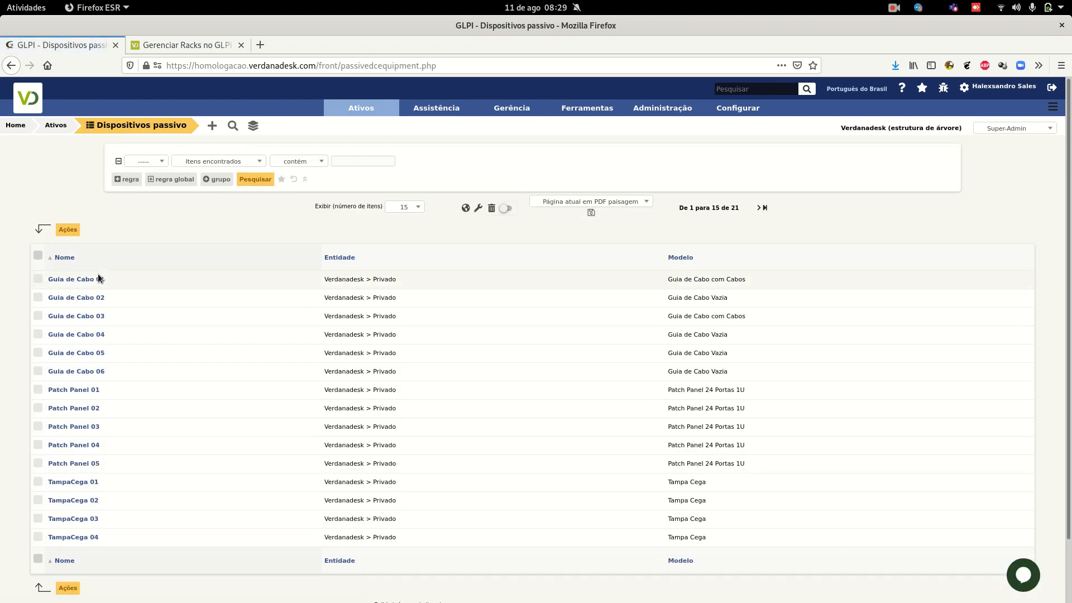
pyautogui.scroll(-2, 103, 264)
pyautogui.click(87, 215)
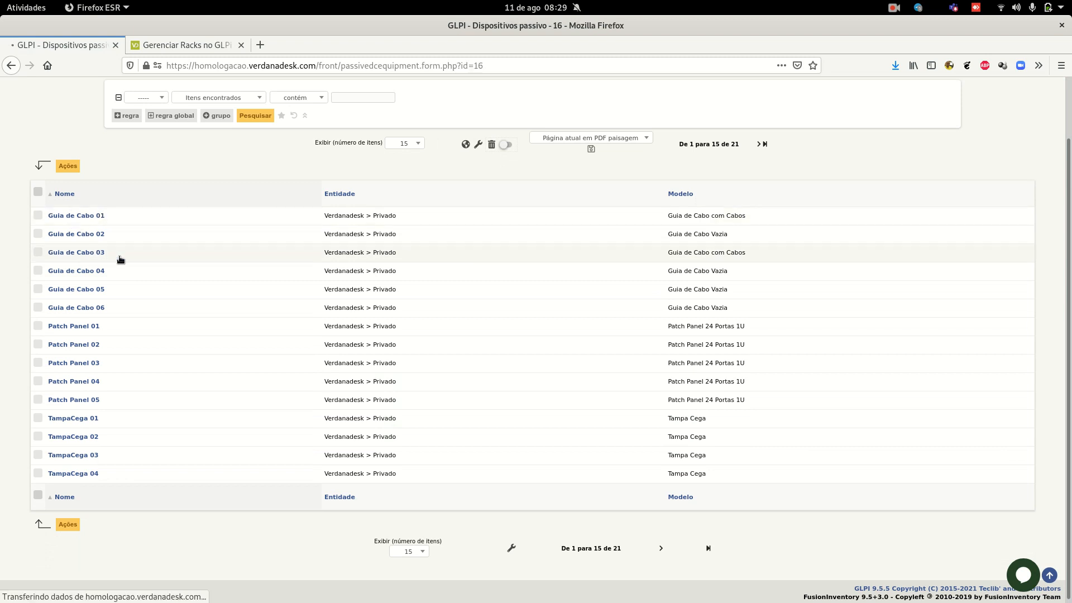
# Look back through the article up to the Raspberry PI 3 rack image, and check the Guia de Cabo 01 record in GLPi
pyautogui.click(169, 50)
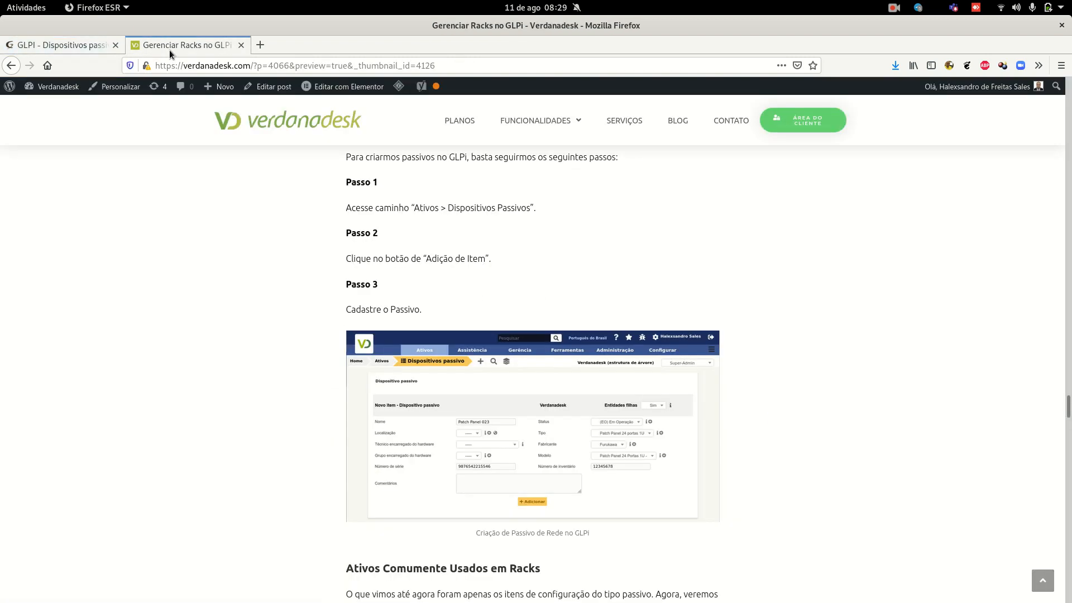
pyautogui.scroll(10, 480, 330)
pyautogui.scroll(20, 471, 310)
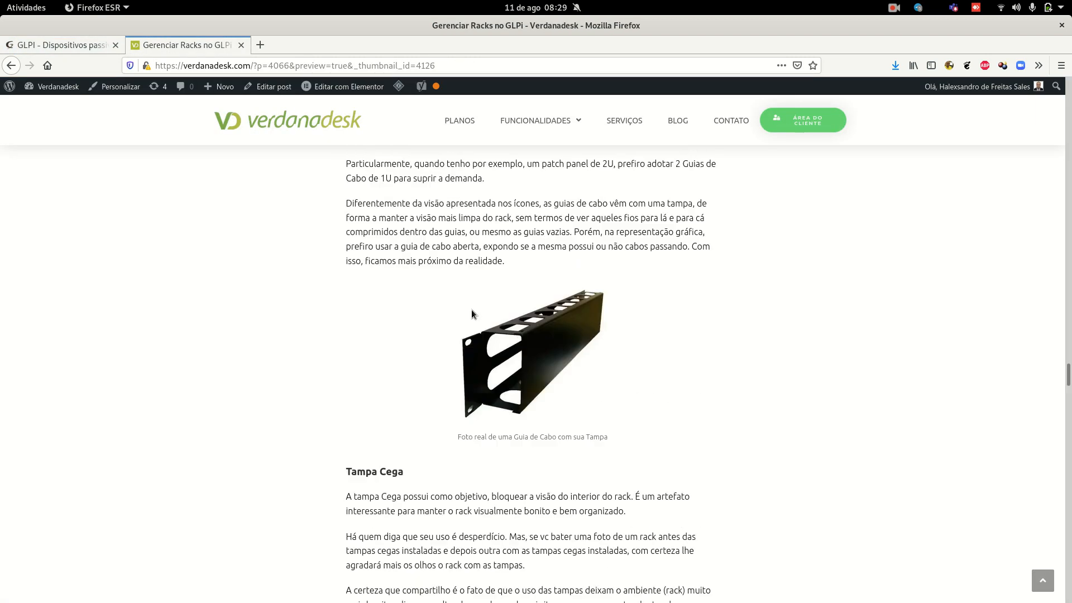
pyautogui.scroll(20, 472, 310)
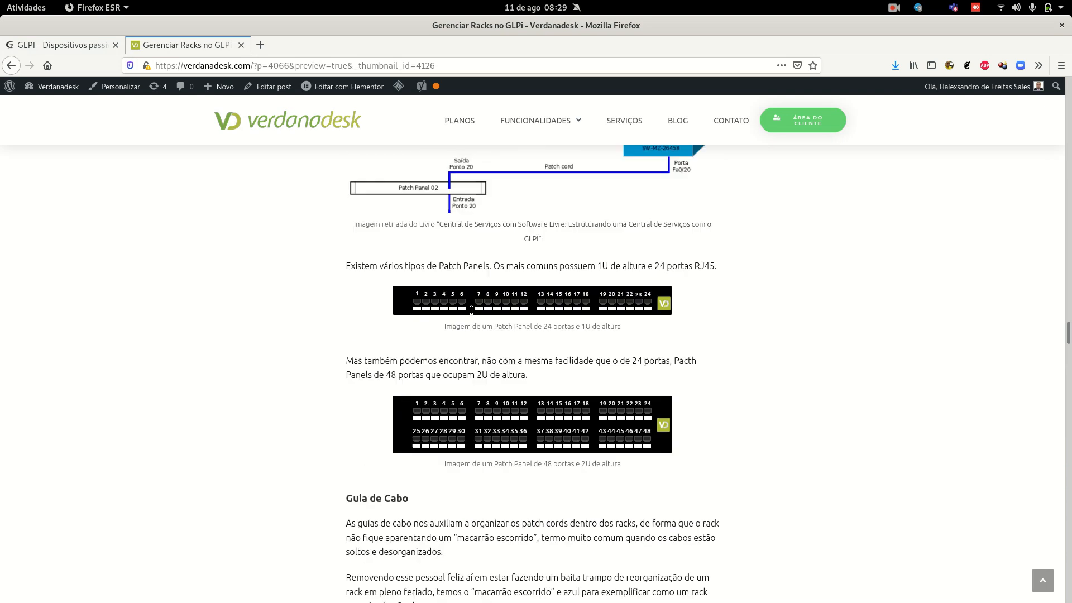
pyautogui.scroll(20, 474, 309)
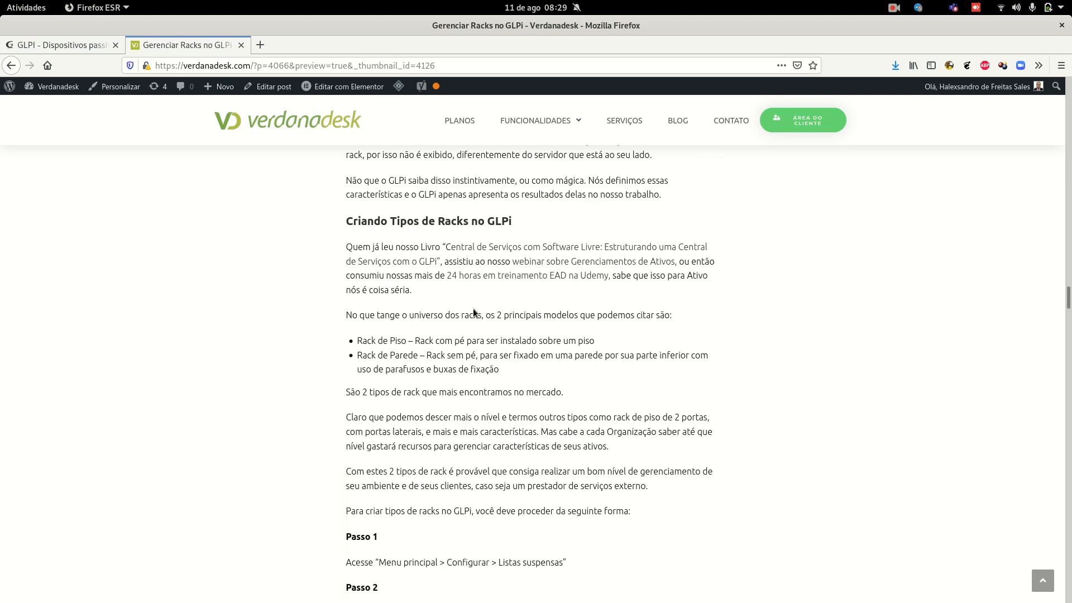
pyautogui.scroll(-5, 474, 310)
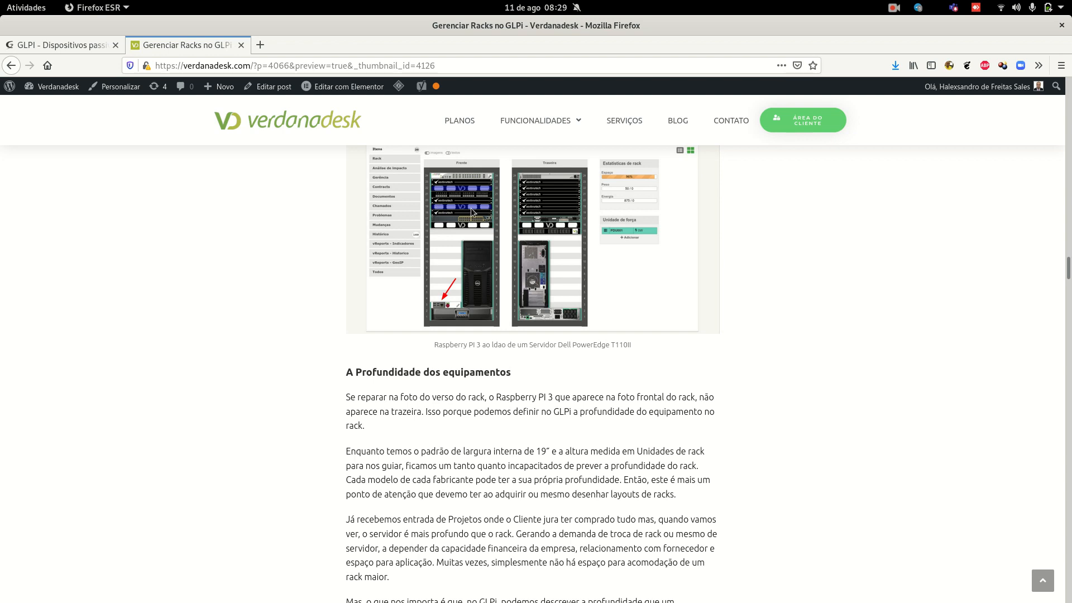
pyautogui.click(73, 46)
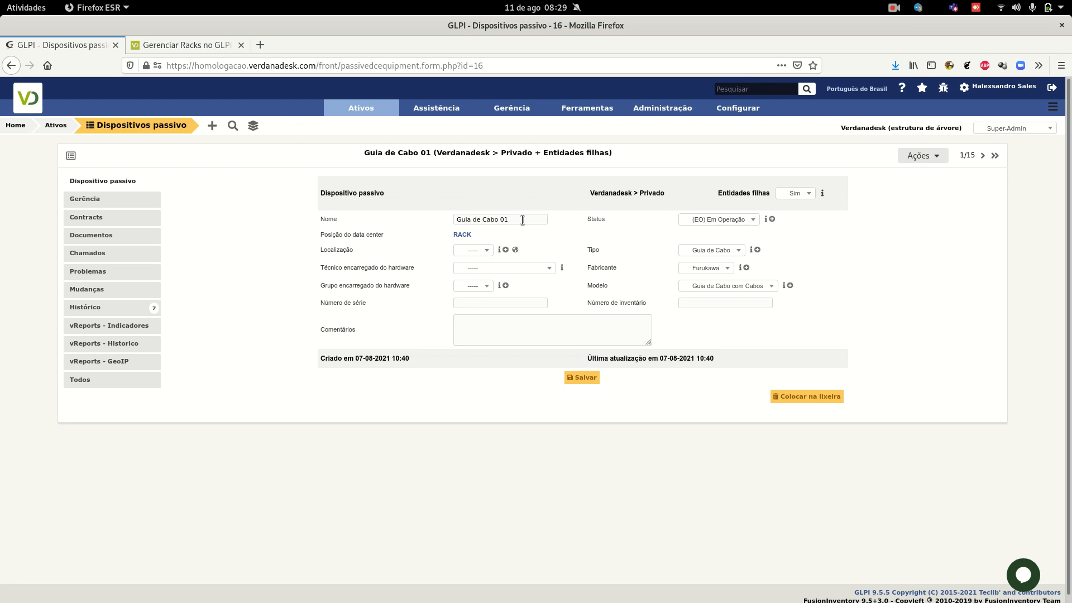
pyautogui.moveTo(370, 112)
# Return to the article and examine the "Ativos Comumente Usados em Racks" section, especially the network switch text and Cisco 2960 images
pyautogui.click(191, 44)
pyautogui.scroll(-5, 491, 343)
pyautogui.scroll(-20, 474, 346)
pyautogui.scroll(-20, 464, 339)
pyautogui.scroll(-20, 464, 338)
pyautogui.scroll(-8, 462, 333)
pyautogui.scroll(-18, 462, 330)
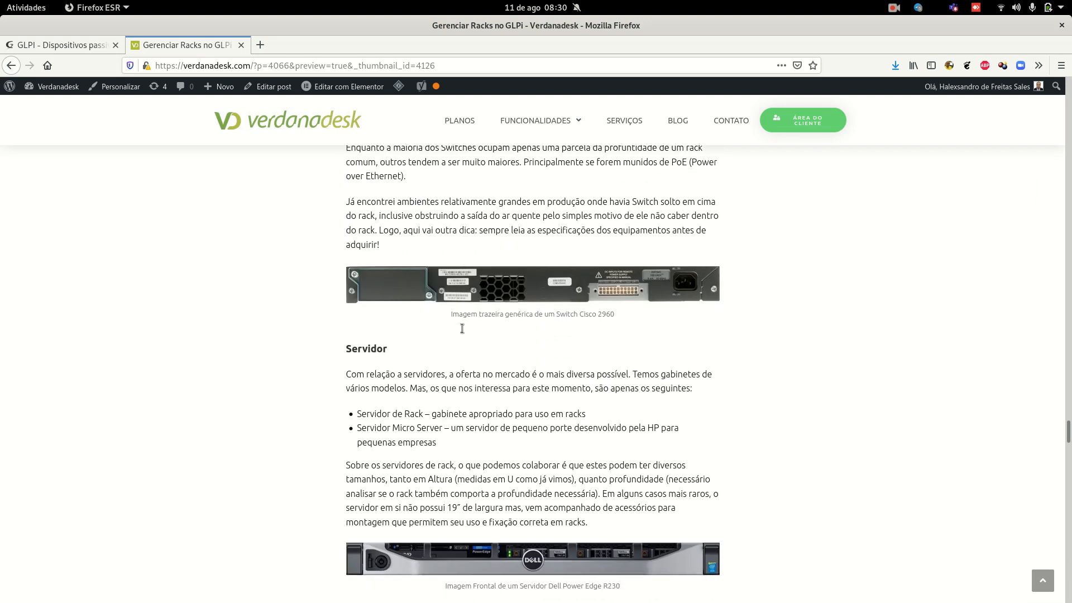
pyautogui.scroll(20, 464, 326)
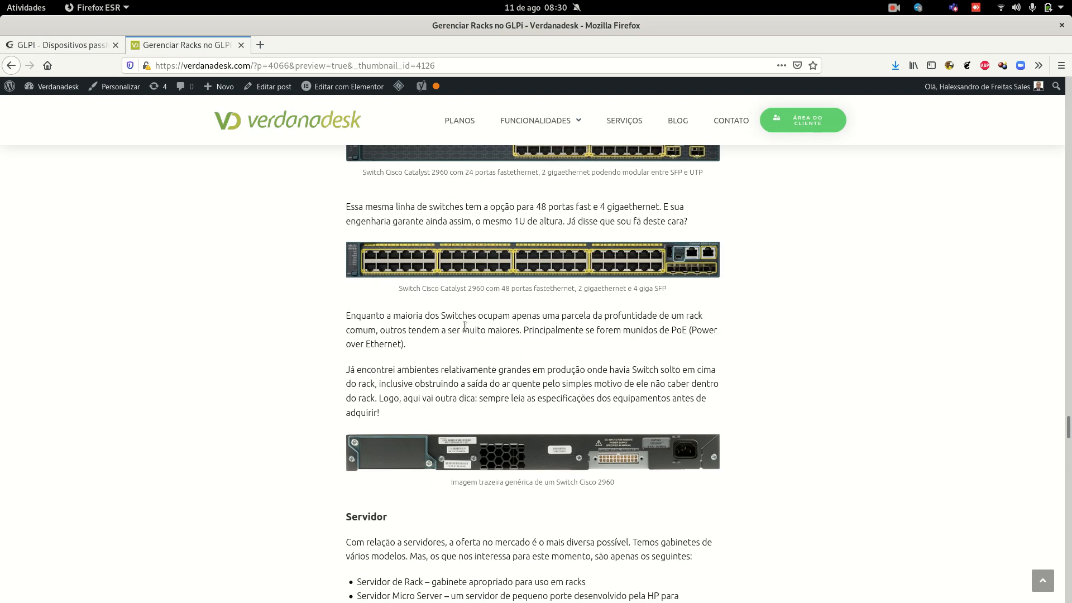
pyautogui.scroll(-10, 466, 330)
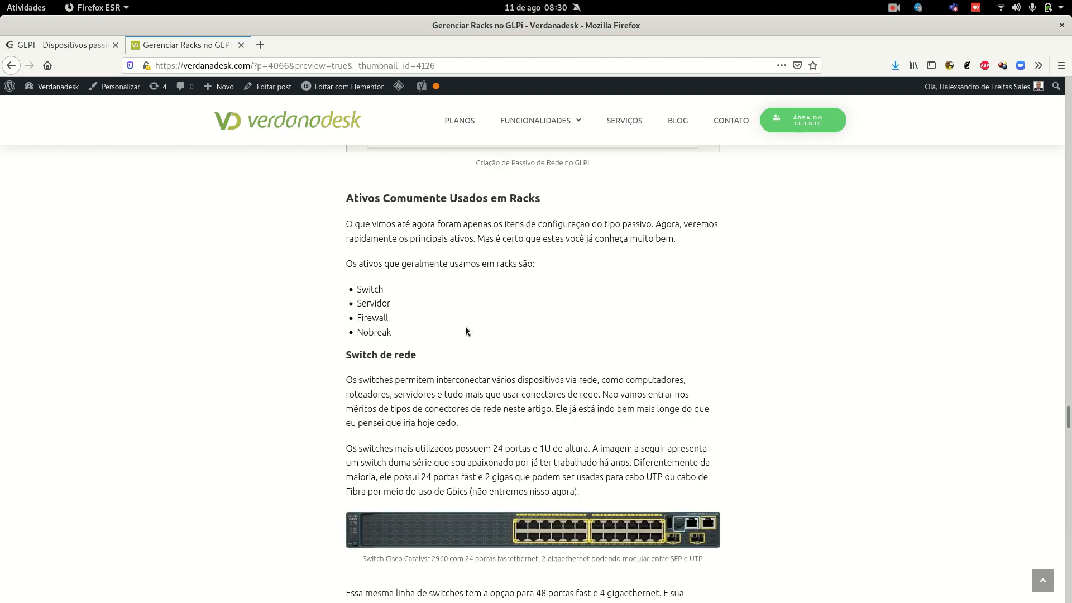
pyautogui.scroll(-9, 585, 300)
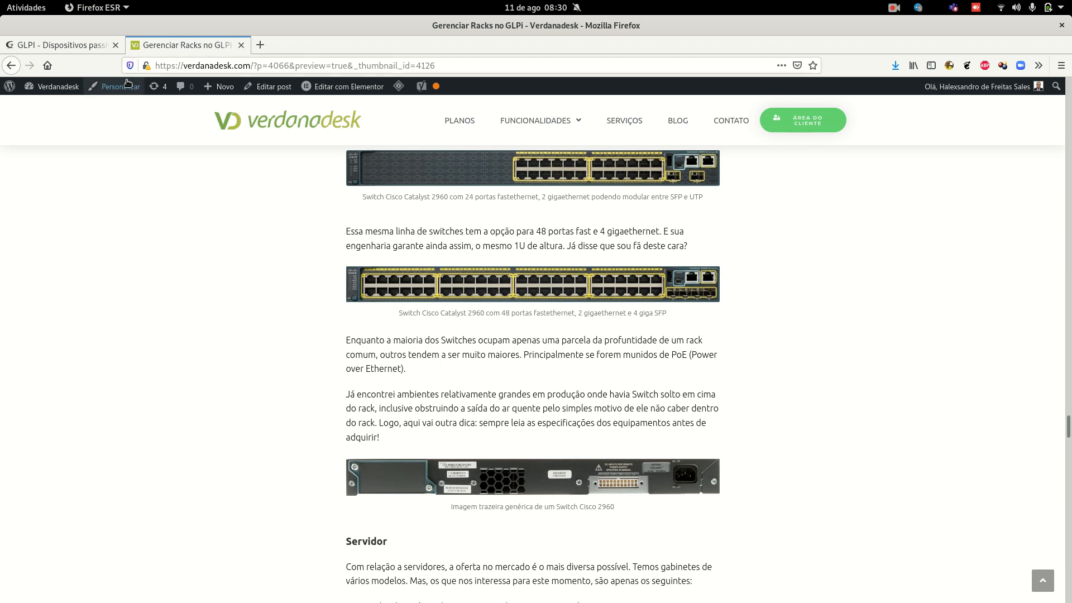
# Go back to GLPi and open the rack named RACK from the list of rack assets
pyautogui.click(60, 44)
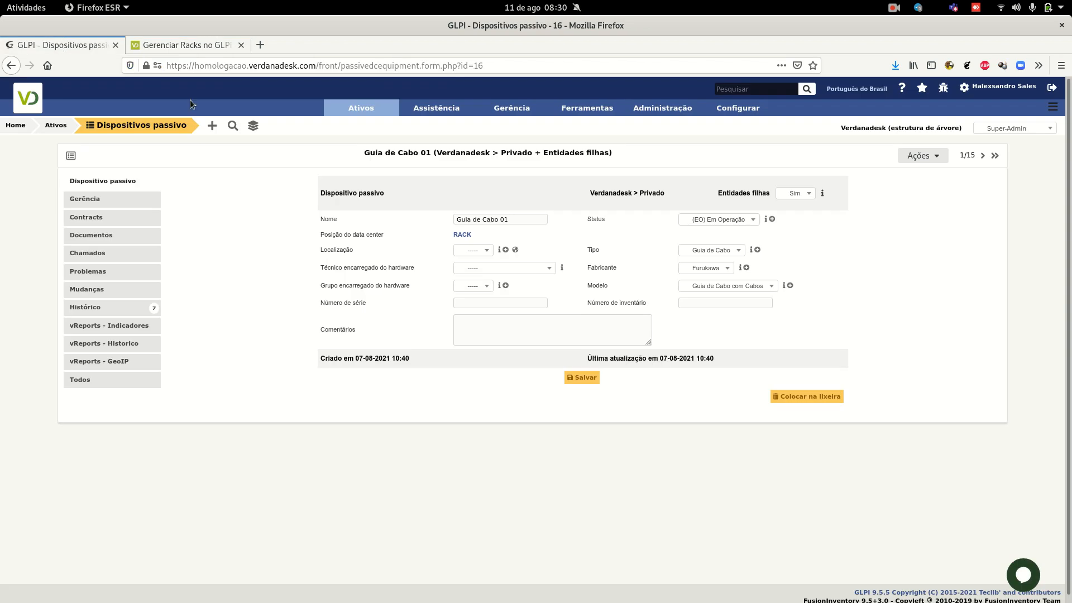
pyautogui.moveTo(362, 107)
pyautogui.click(442, 126)
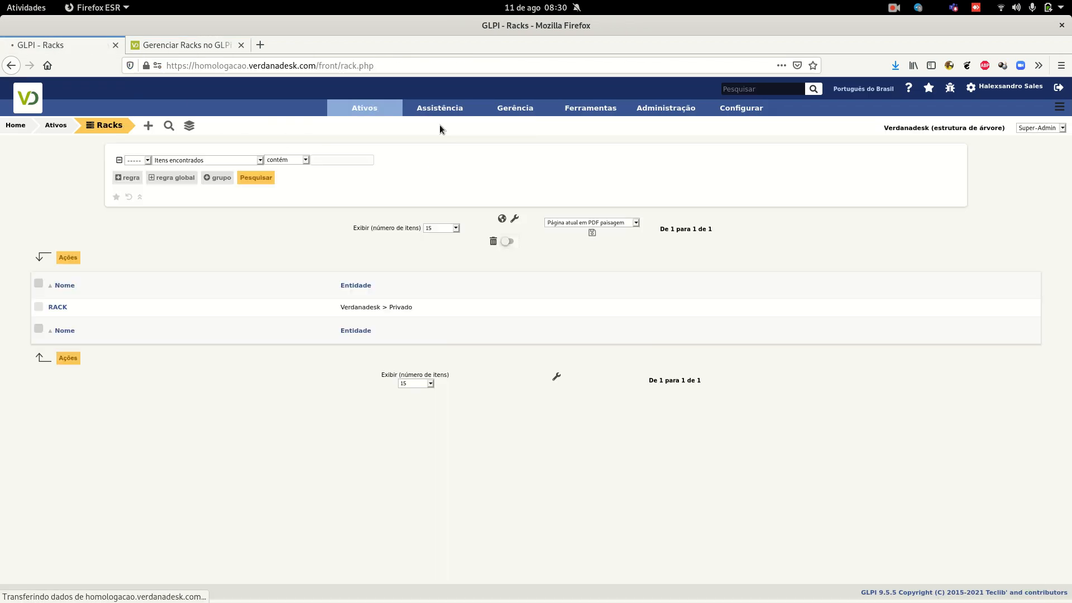
pyautogui.click(58, 279)
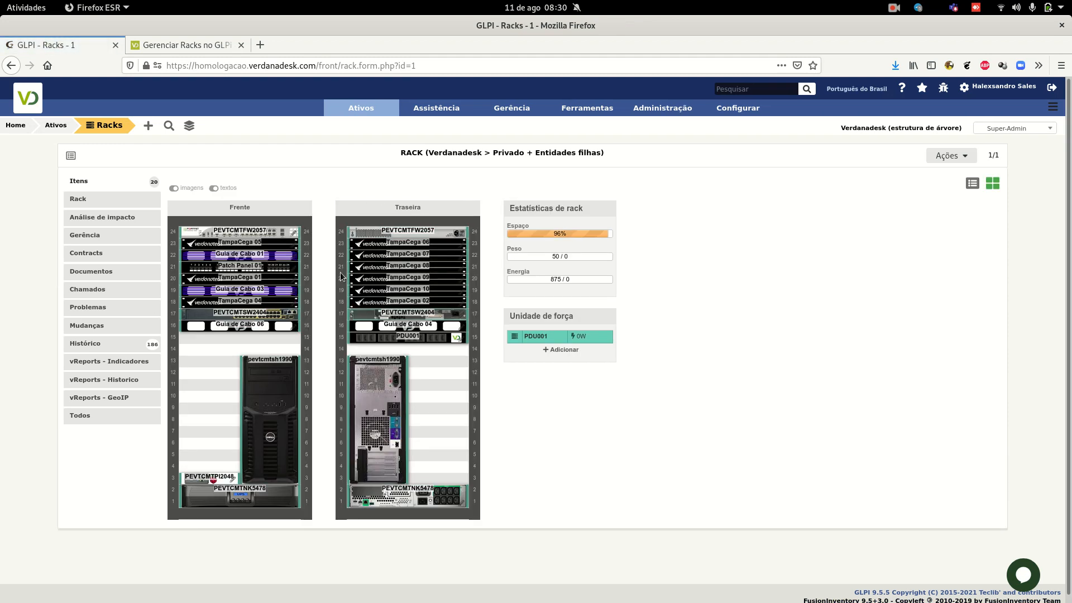
# Hide the text labels on the rack views and check the Catalyst 2960 24p switch's details on the front and rear
pyautogui.click(214, 189)
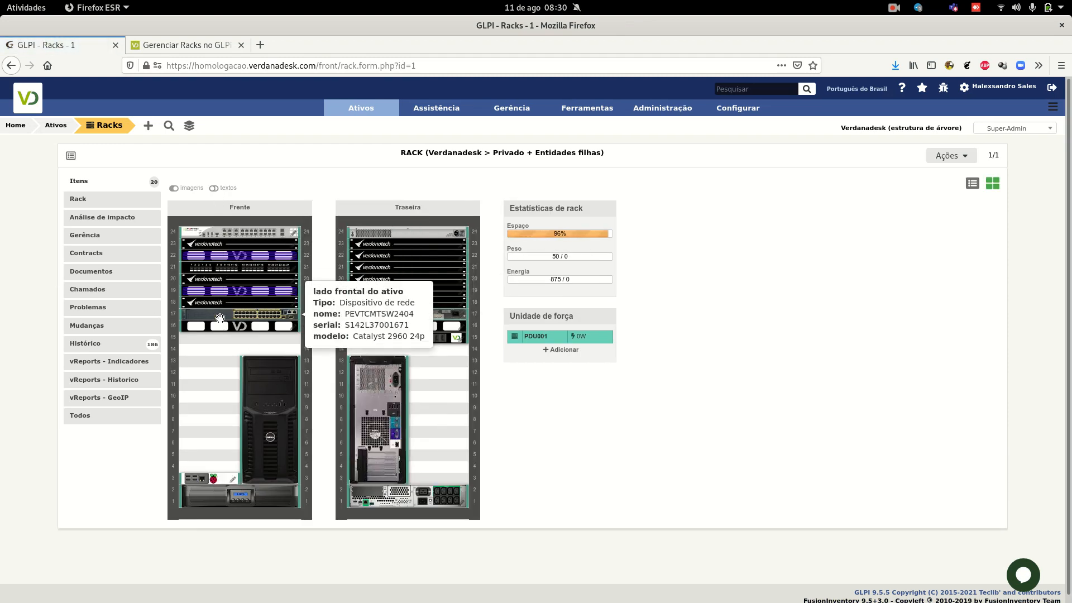
pyautogui.moveTo(247, 317)
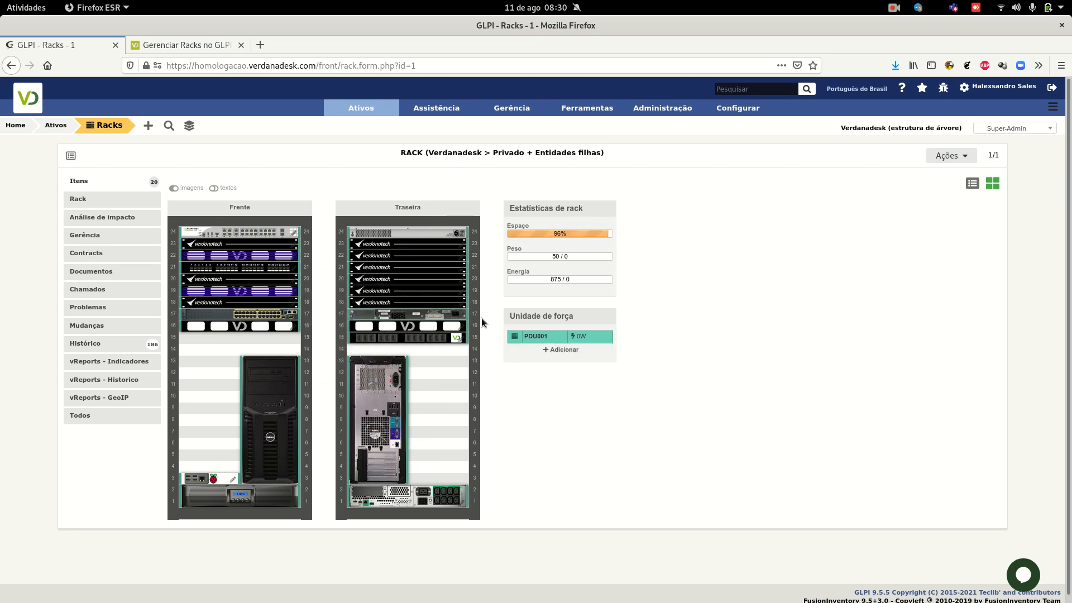
pyautogui.moveTo(469, 317)
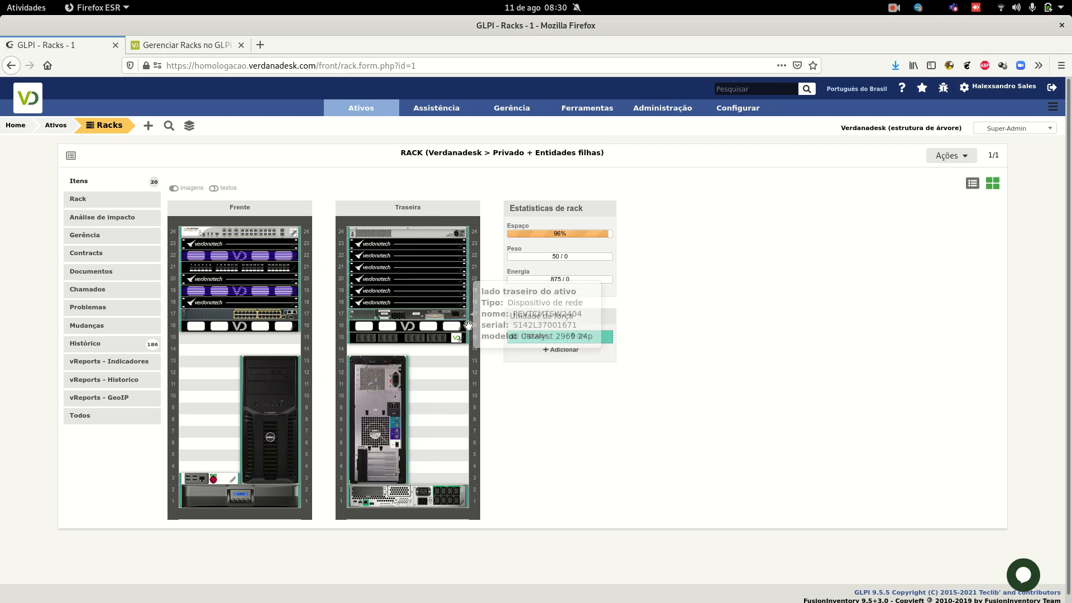
# Return to the article and examine the "Servidor" section with the front and rear Dell Power Edge R230 images
pyautogui.click(169, 40)
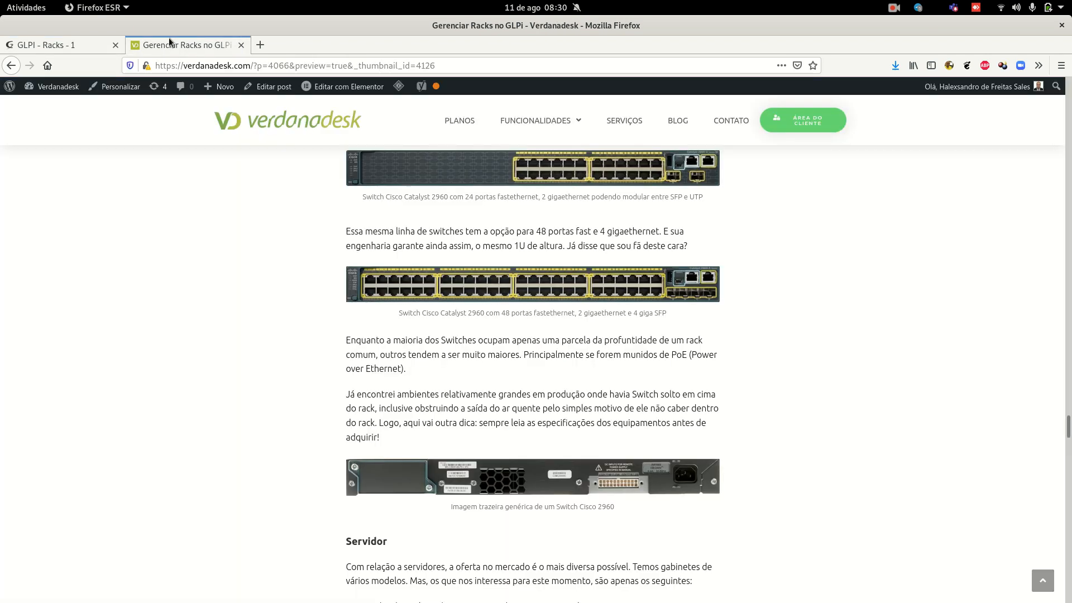
pyautogui.scroll(-3, 221, 292)
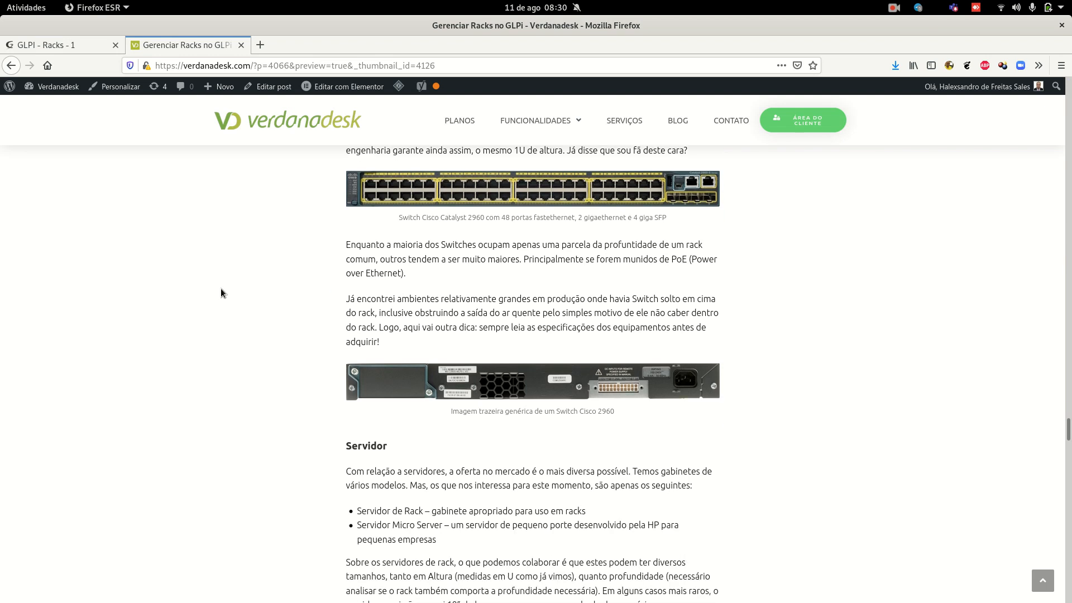
pyautogui.scroll(-5, 226, 301)
pyautogui.scroll(-9, 226, 302)
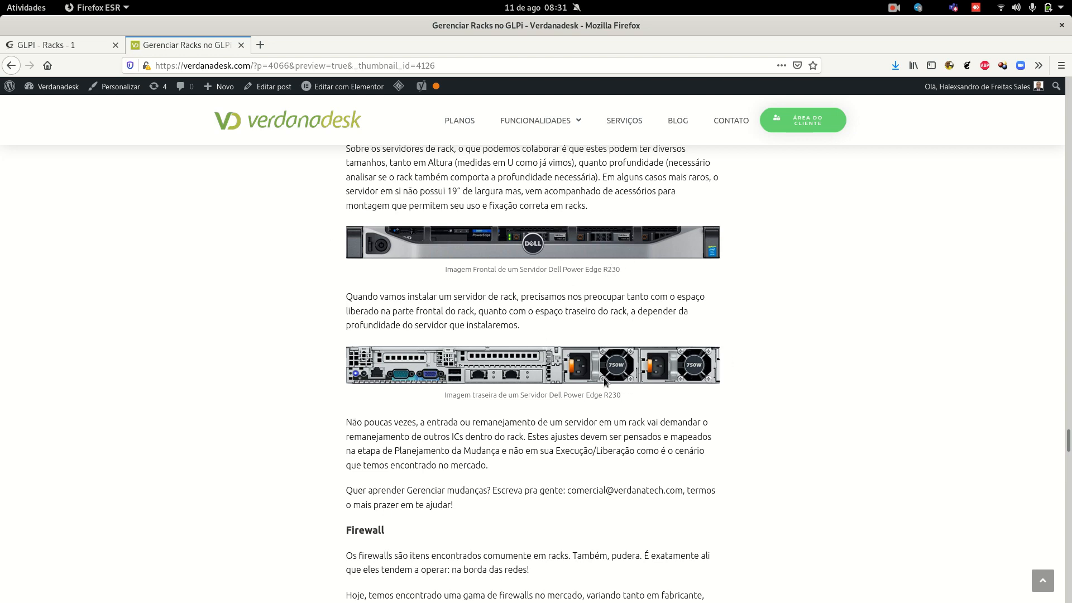
# Go back to the GLPi rack view and check the PowerEdge T110 II server's details on the front and rear
pyautogui.click(69, 46)
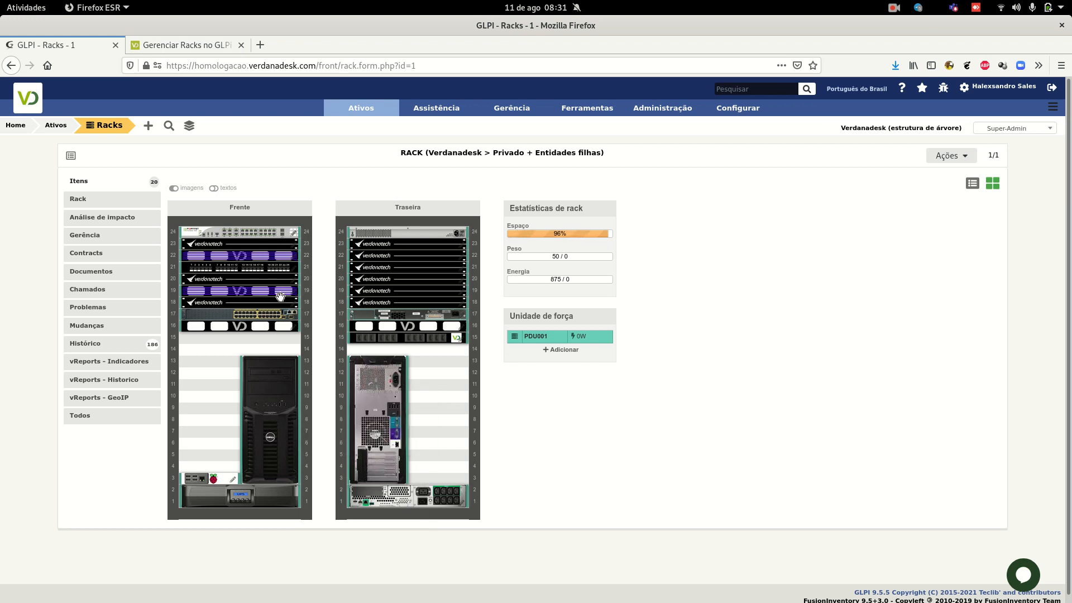
pyautogui.moveTo(280, 423)
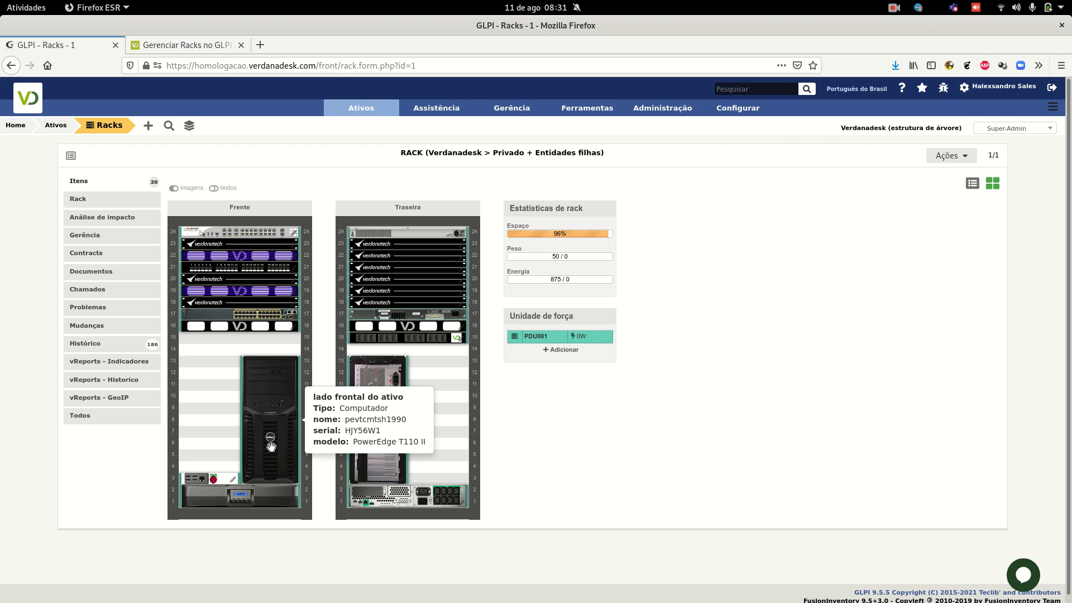
pyautogui.moveTo(379, 370)
pyautogui.moveTo(287, 370)
# Look back in the article at the diagram of rack occupation in fractions, from a whole rack to a quarter
pyautogui.click(195, 47)
pyautogui.scroll(20, 370, 273)
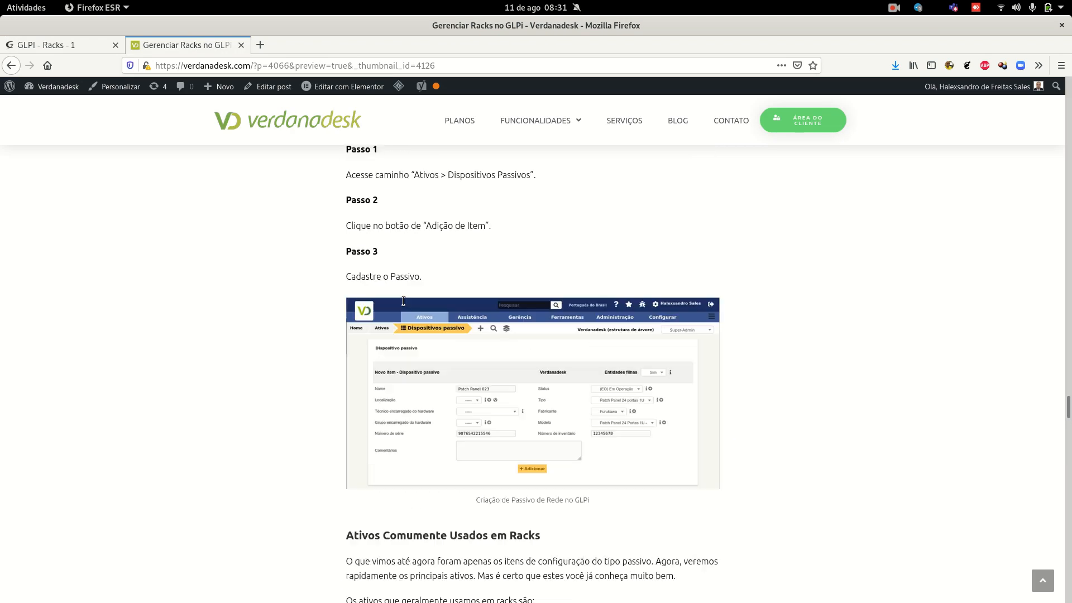
pyautogui.scroll(20, 369, 278)
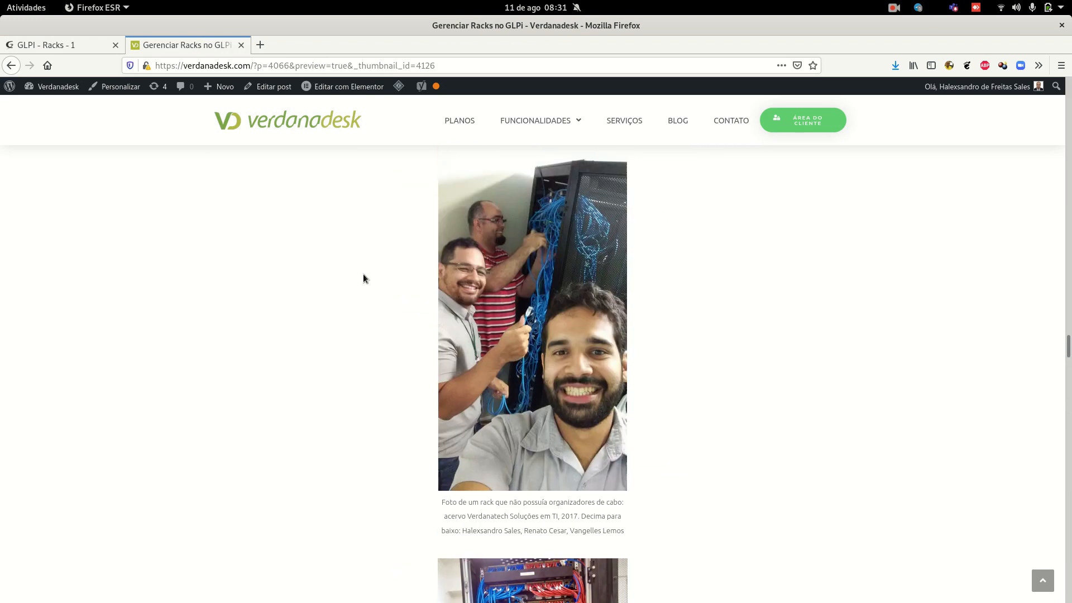
pyautogui.scroll(20, 320, 282)
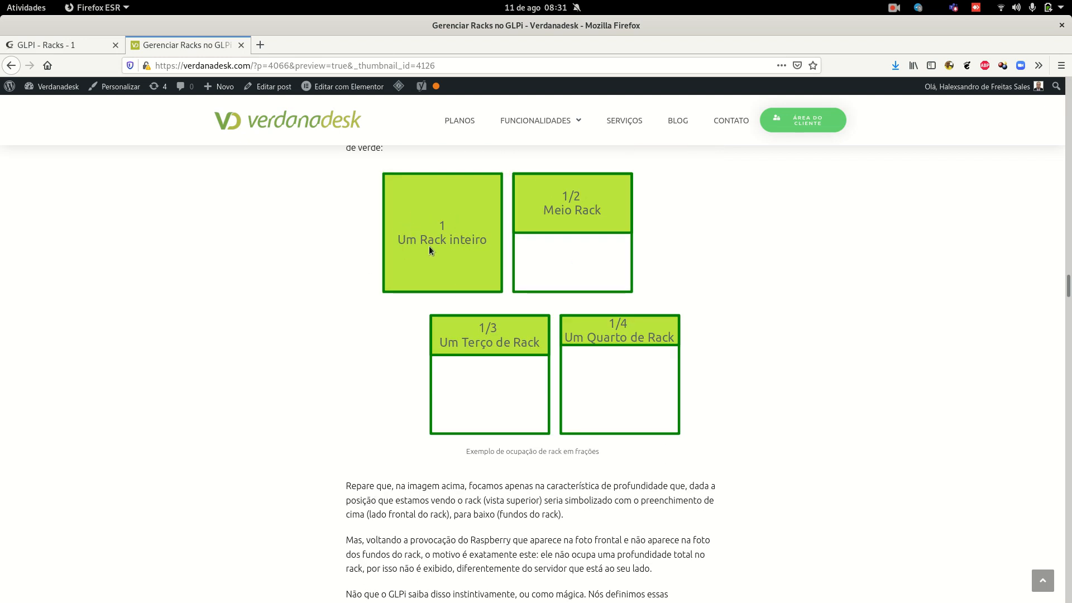
# In the GLPi rack's front view, move the Raspberry PI3 up to unit 6 and on to unit 8
pyautogui.click(62, 40)
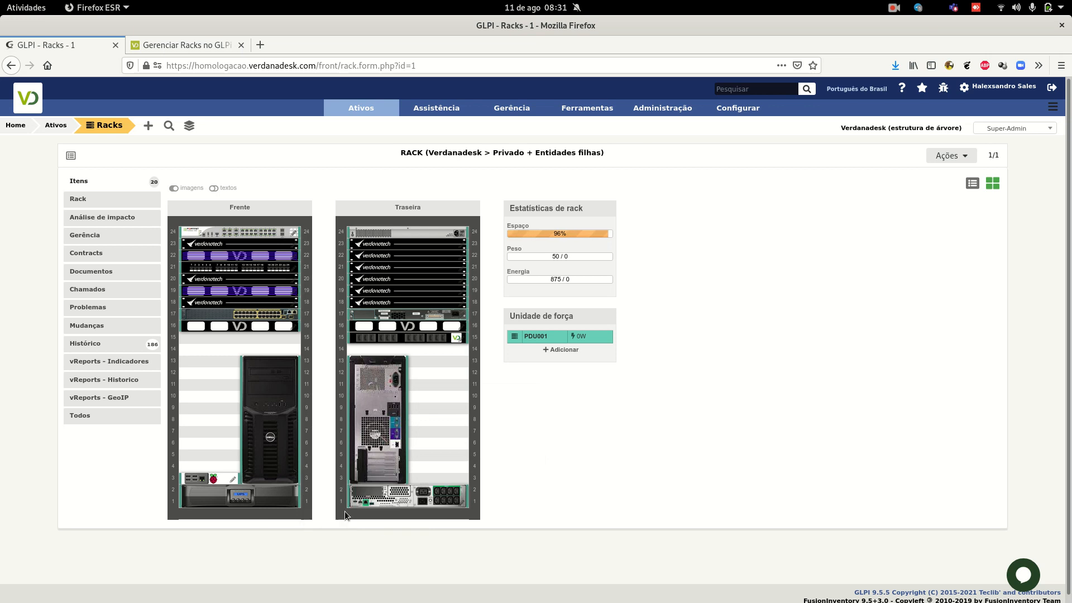
pyautogui.moveTo(206, 481); pyautogui.dragTo(201, 446)
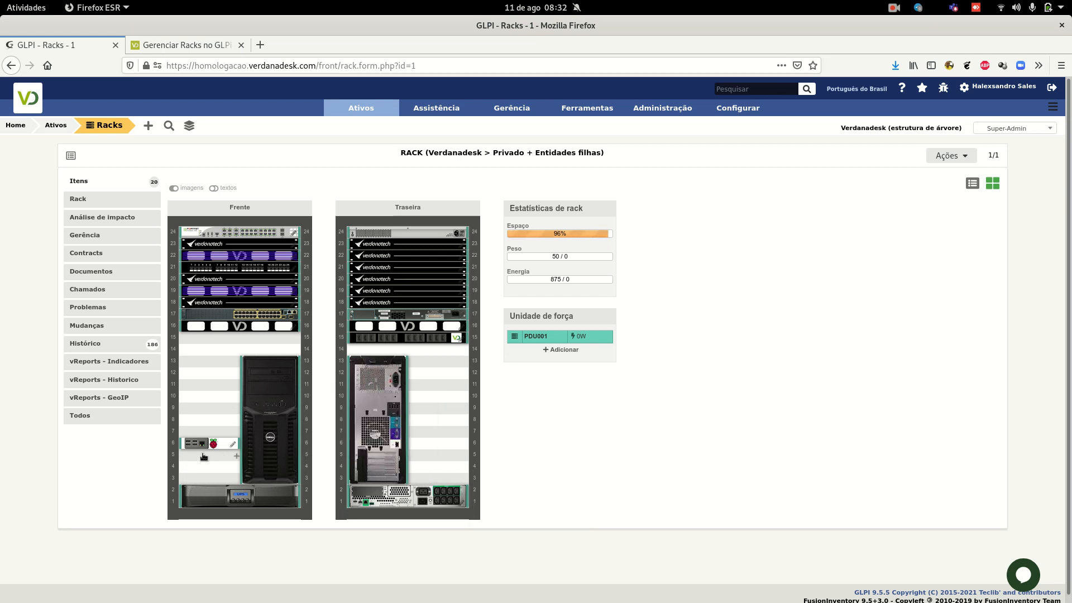
pyautogui.moveTo(211, 442)
pyautogui.moveTo(196, 443); pyautogui.dragTo(201, 420)
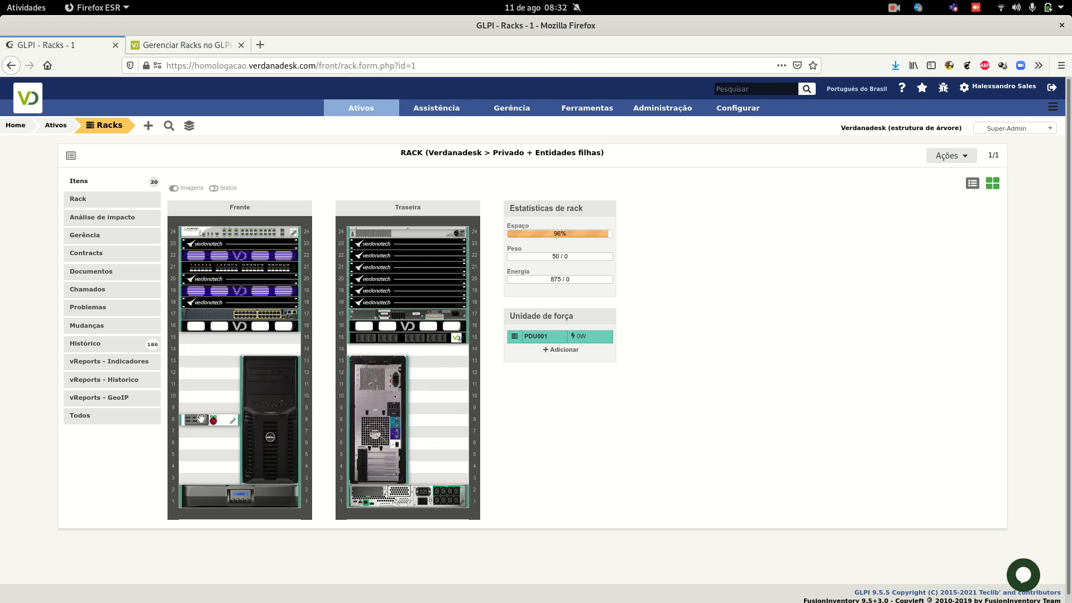
# Look through the article from the rack types to the rack tray section with the "Bandeja de Rack" image
pyautogui.click(180, 48)
pyautogui.scroll(10, 417, 300)
pyautogui.scroll(15, 413, 298)
pyautogui.scroll(-15, 443, 310)
pyautogui.scroll(-20, 443, 310)
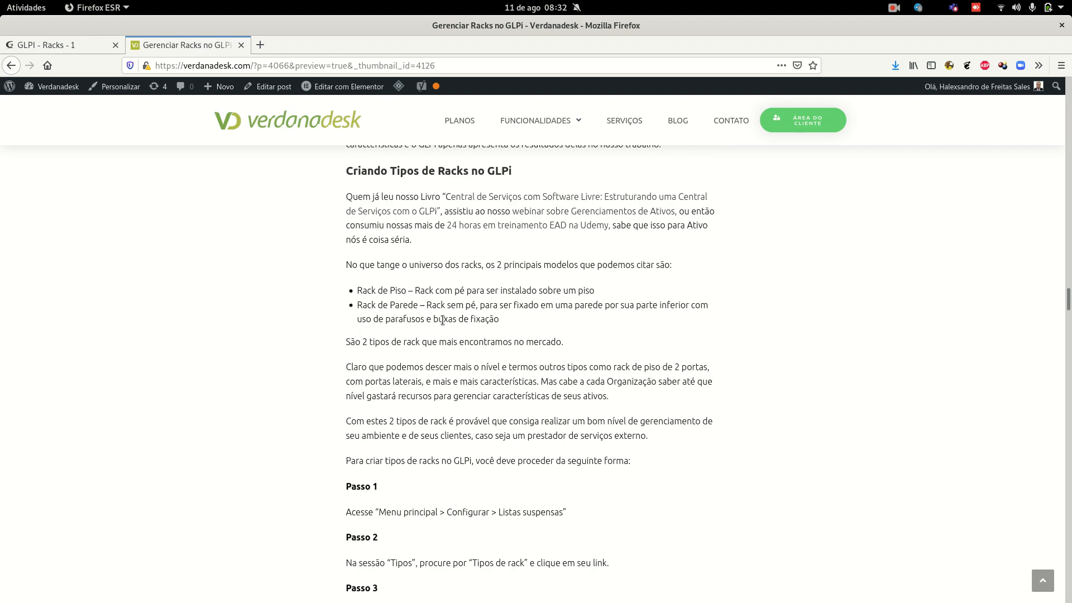
pyautogui.scroll(-20, 443, 320)
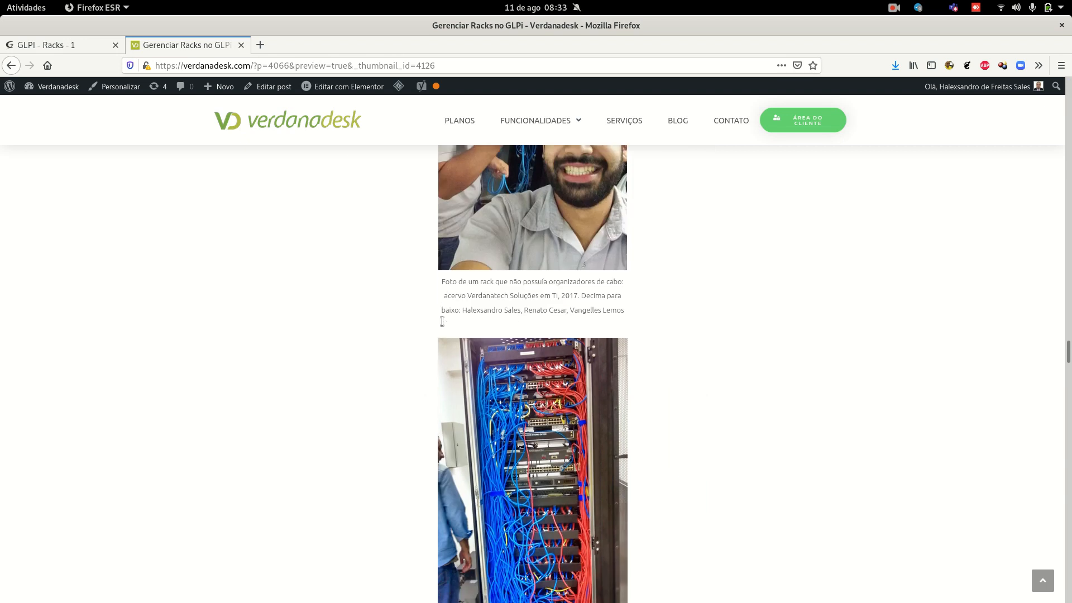
pyautogui.scroll(-12, 440, 329)
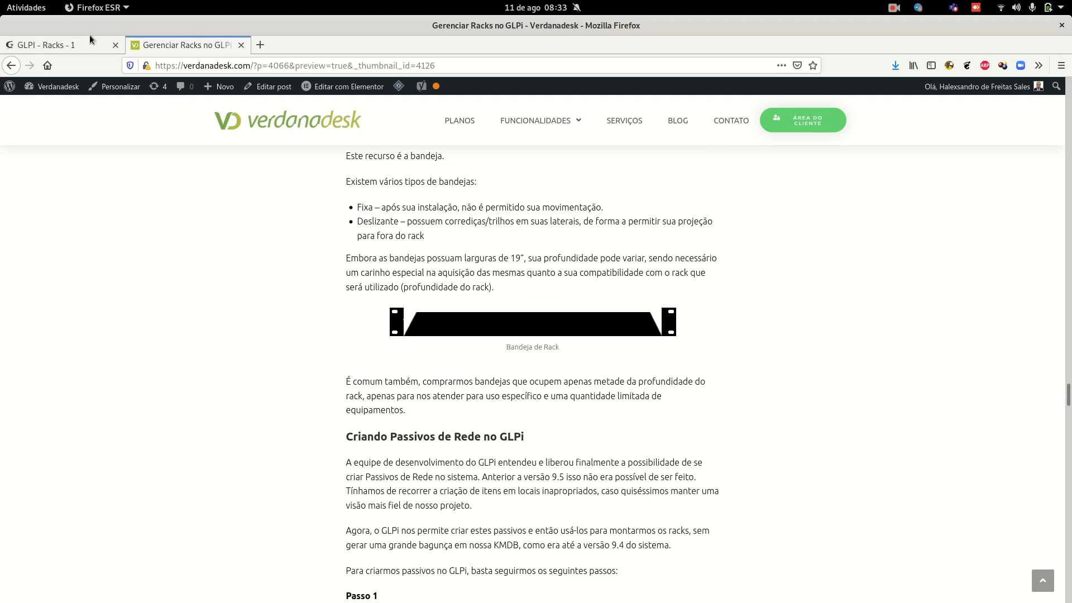
# Go back to the GLPi rack and move the Raspberry PI3 to unit 15 in the front view
pyautogui.click(56, 45)
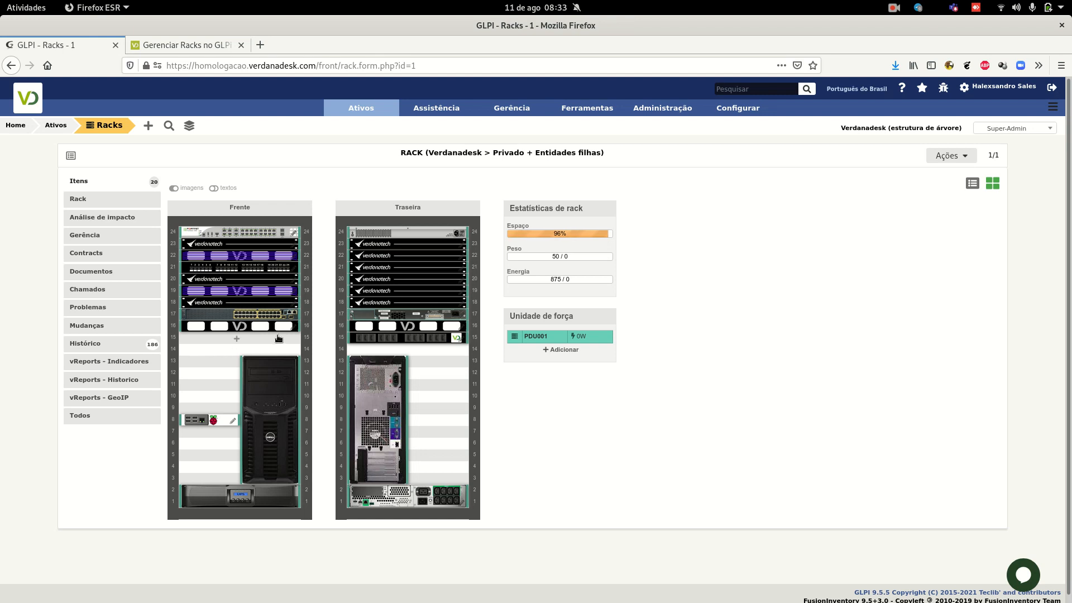
pyautogui.moveTo(204, 420); pyautogui.dragTo(213, 343)
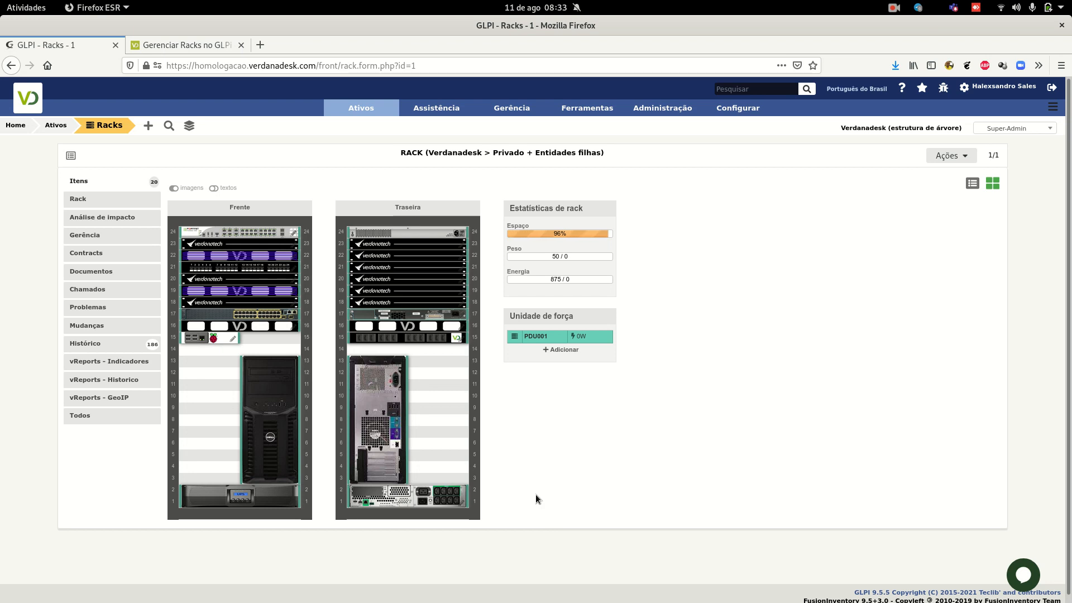
pyautogui.moveTo(202, 339)
pyautogui.moveTo(193, 341)
pyautogui.mouseDown()
pyautogui.moveTo(229, 344)
pyautogui.moveTo(207, 347)
pyautogui.mouseUp()
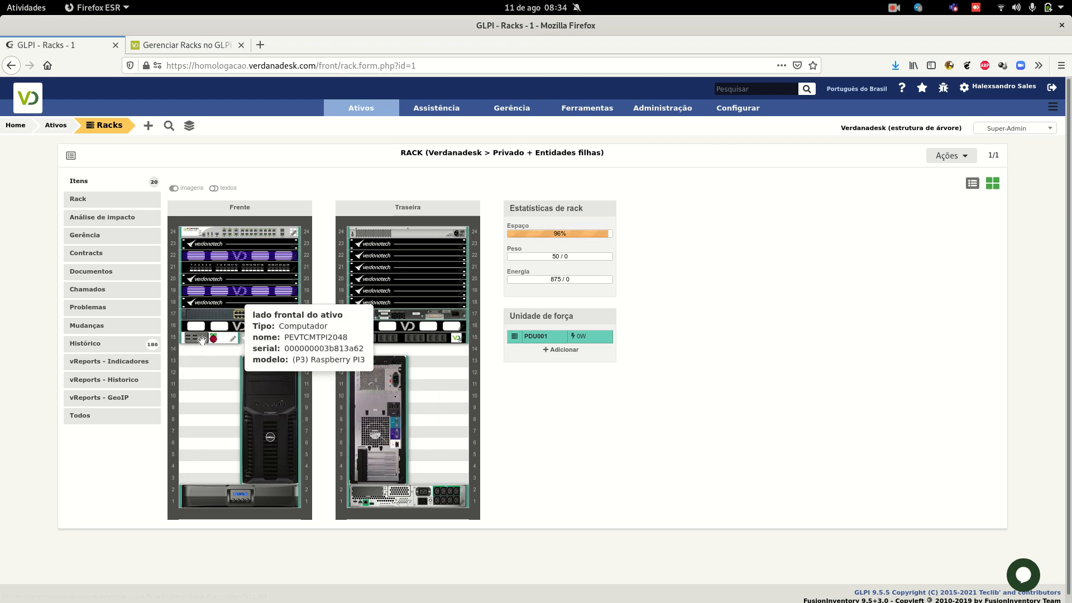
# Move the Raspberry PI3 down to unit 14, then across to the half directly above the PowerEdge T110 II server
pyautogui.moveTo(212, 338); pyautogui.dragTo(211, 350)
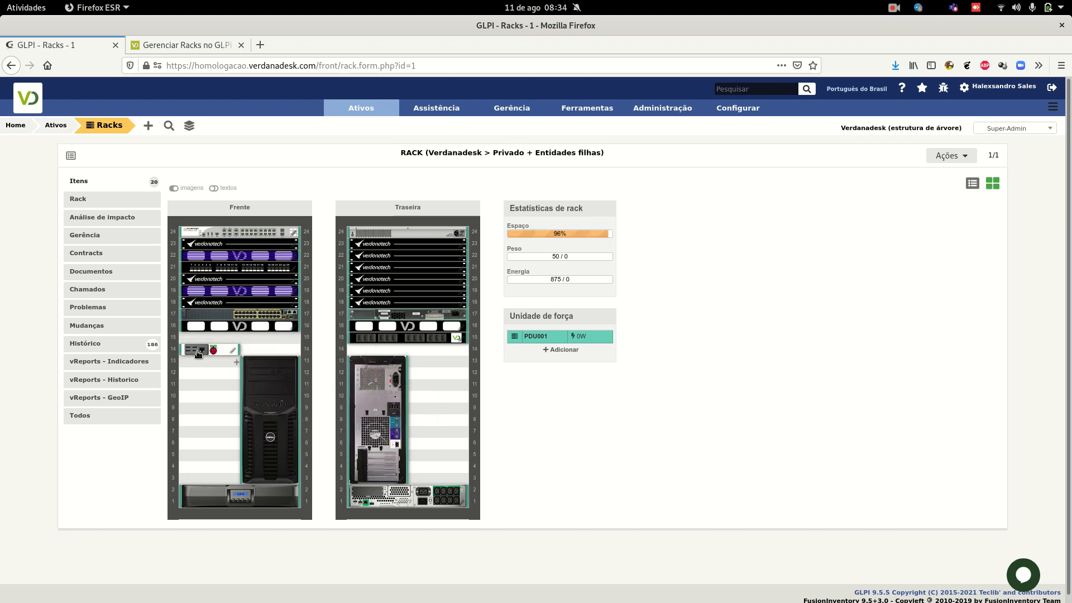
pyautogui.moveTo(198, 350)
pyautogui.moveTo(200, 353); pyautogui.dragTo(254, 351)
pyautogui.moveTo(273, 418)
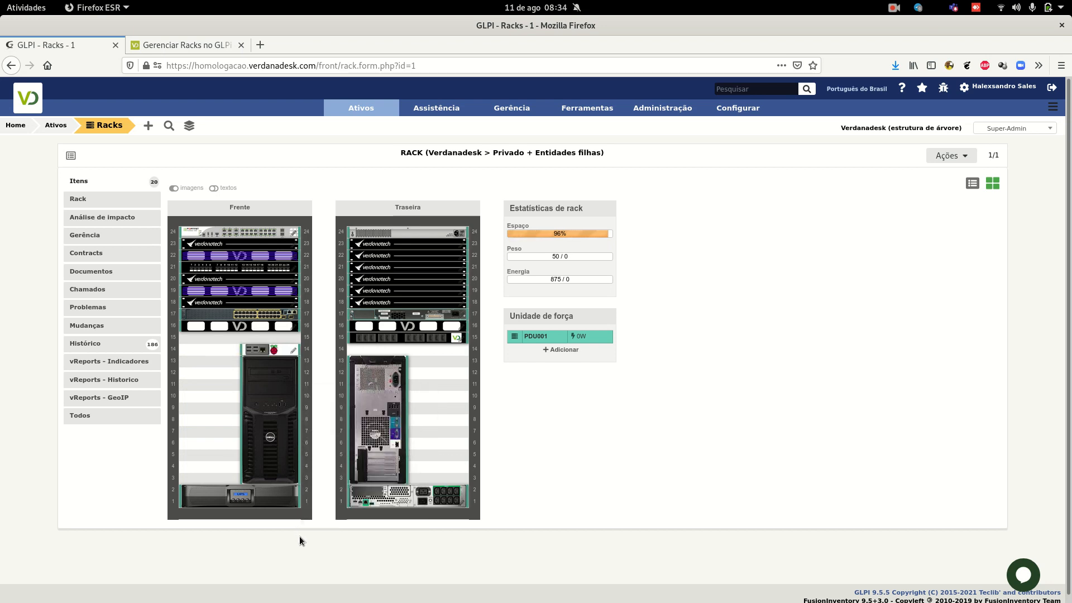
# Move the Raspberry PI3 back to unit 3, in the free half beside the server
pyautogui.moveTo(260, 350)
pyautogui.moveTo(260, 350); pyautogui.dragTo(199, 479)
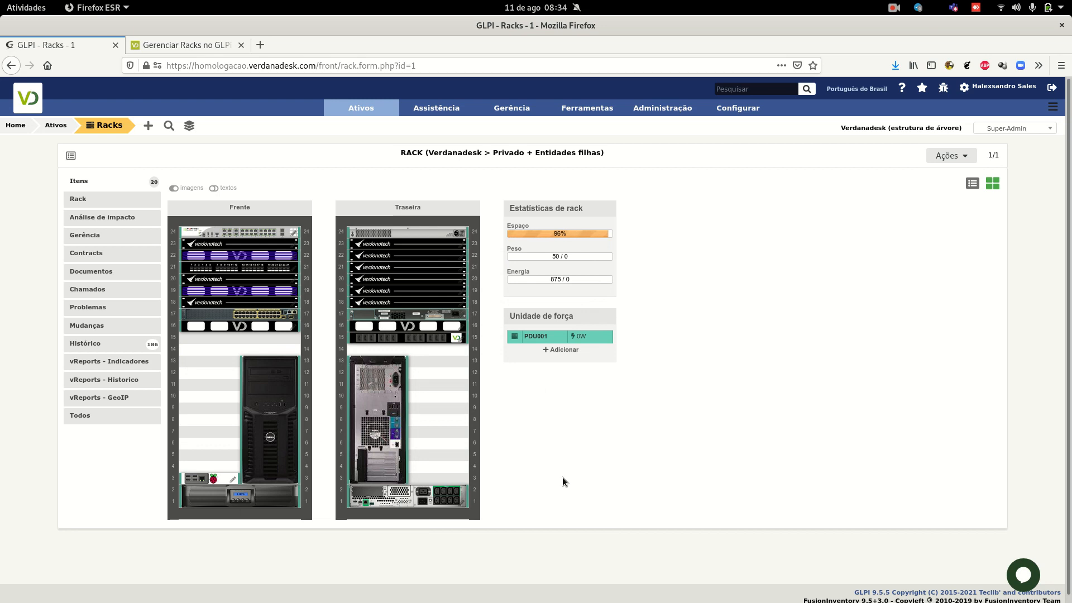
pyautogui.moveTo(264, 384)
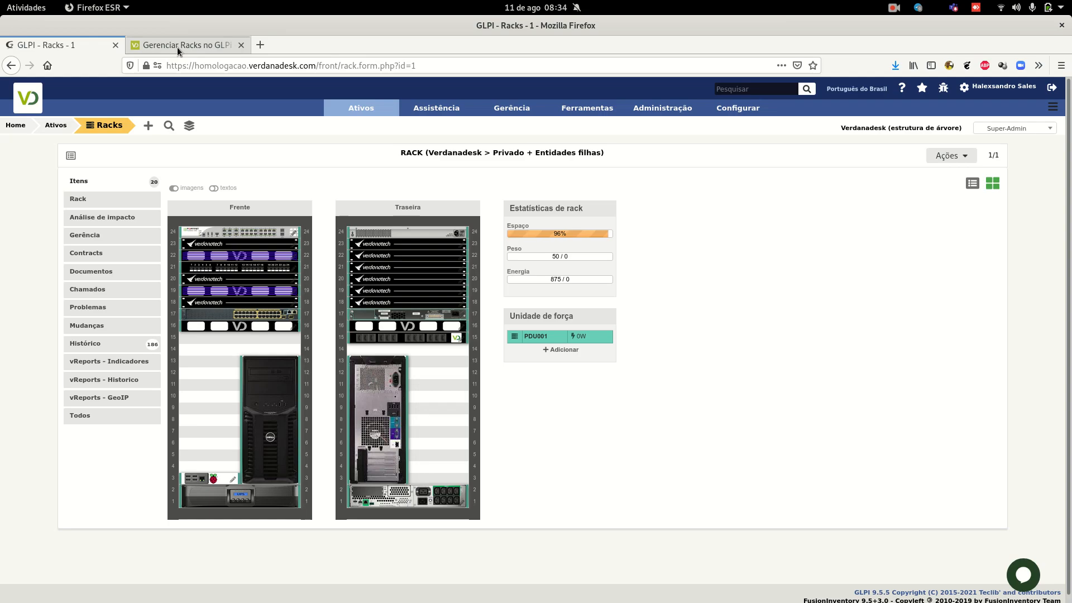
# Return to the article and examine the firewall section, including the front and rear Fortinet FortiGate 100D images
pyautogui.click(177, 47)
pyautogui.scroll(-3, 324, 377)
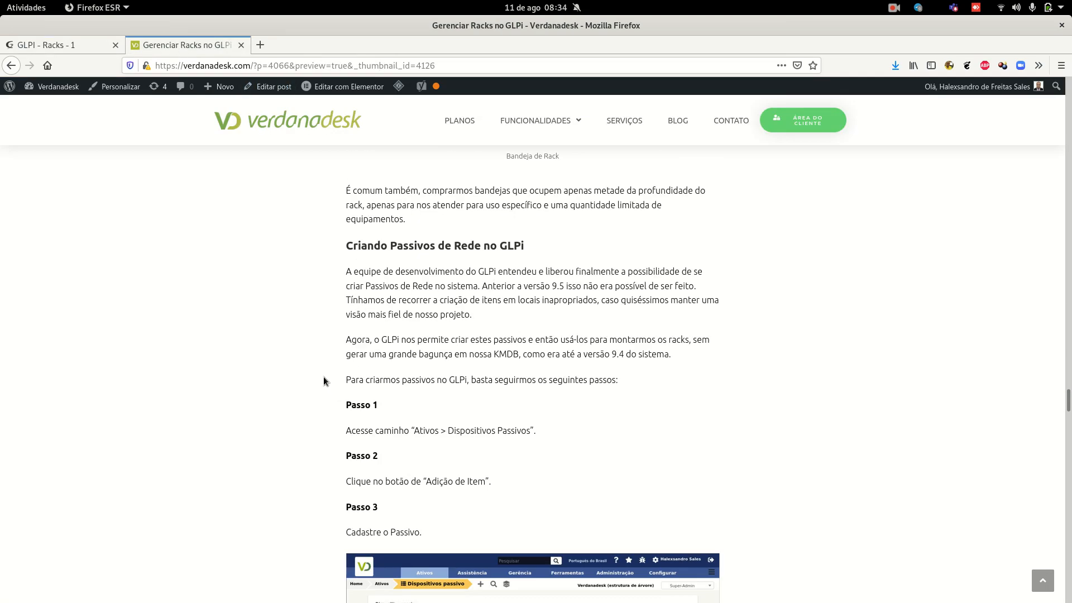
pyautogui.scroll(-10, 397, 306)
pyautogui.scroll(-20, 380, 373)
pyautogui.scroll(15, 384, 414)
pyautogui.scroll(2, 388, 419)
pyautogui.scroll(-12, 427, 269)
pyautogui.scroll(-3, 432, 327)
pyautogui.scroll(4, 490, 255)
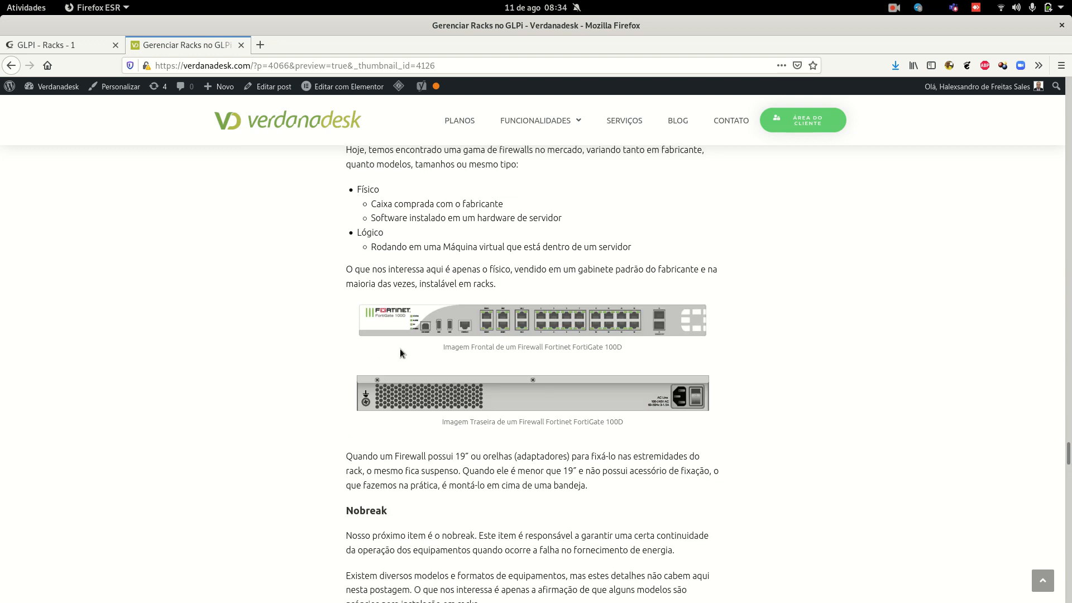
pyautogui.scroll(-5, 287, 394)
pyautogui.scroll(6, 285, 400)
pyautogui.scroll(-2, 299, 391)
pyautogui.scroll(-3, 415, 340)
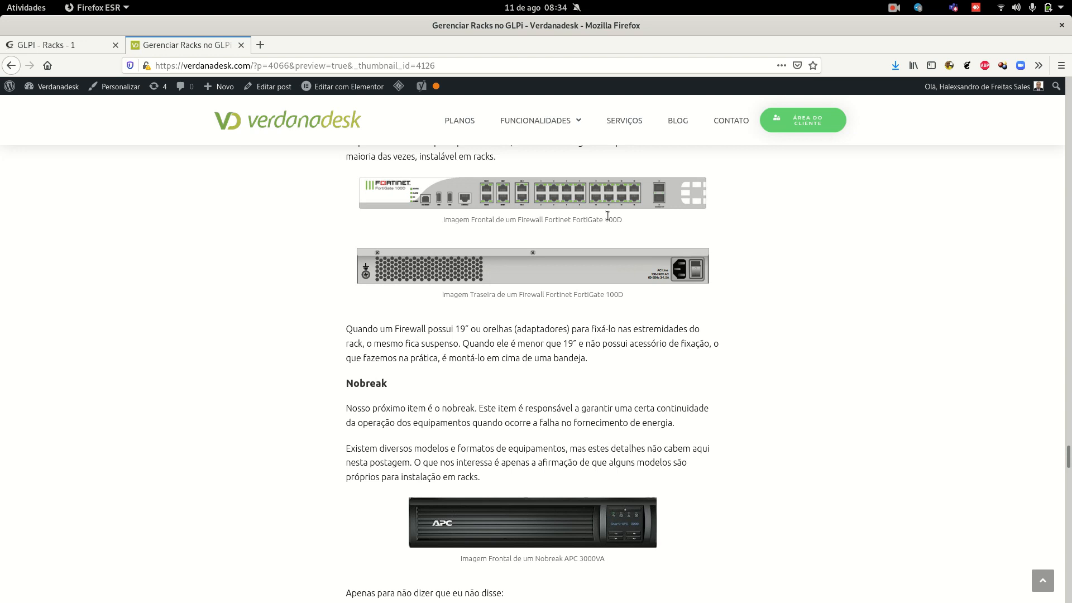
# Examine the article's "Nobreak" section with the APC 3000VA images and the "Criando ativos no GLPi" text
pyautogui.click(289, 313)
pyautogui.scroll(-7, 634, 264)
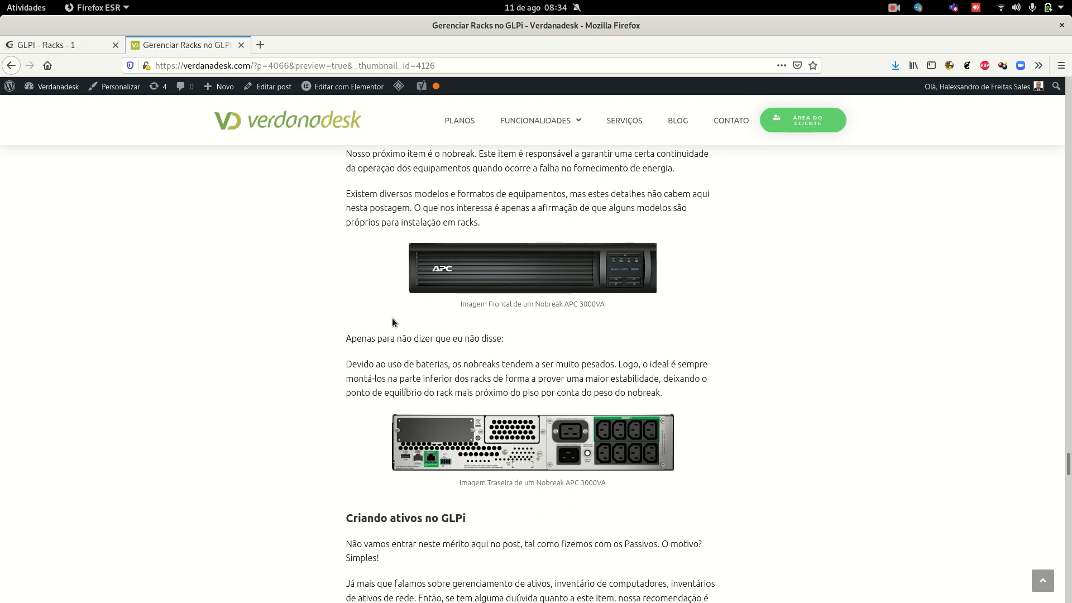
pyautogui.scroll(-6, 398, 324)
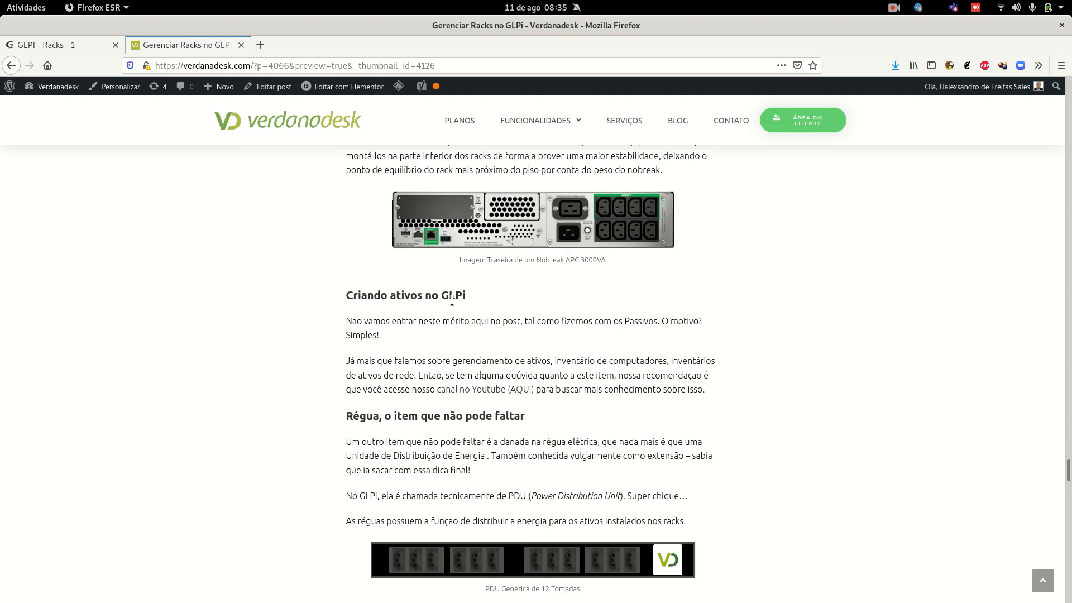
pyautogui.scroll(-2, 456, 297)
# Check the rack layout in GLPi, then review the front and rear APC 3000VA images in the article again
pyautogui.click(41, 50)
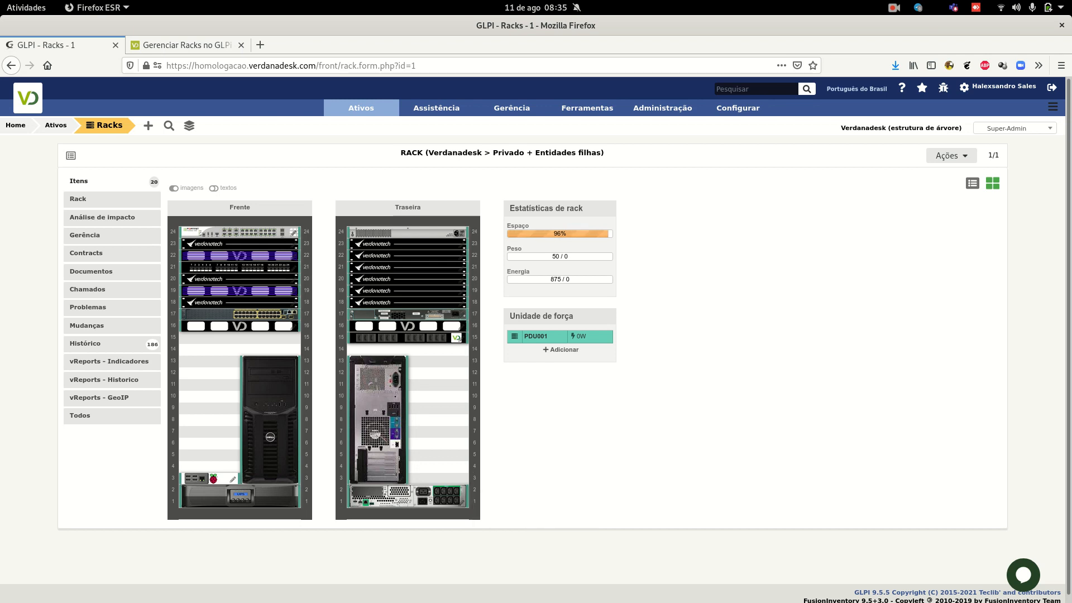
pyautogui.click(172, 46)
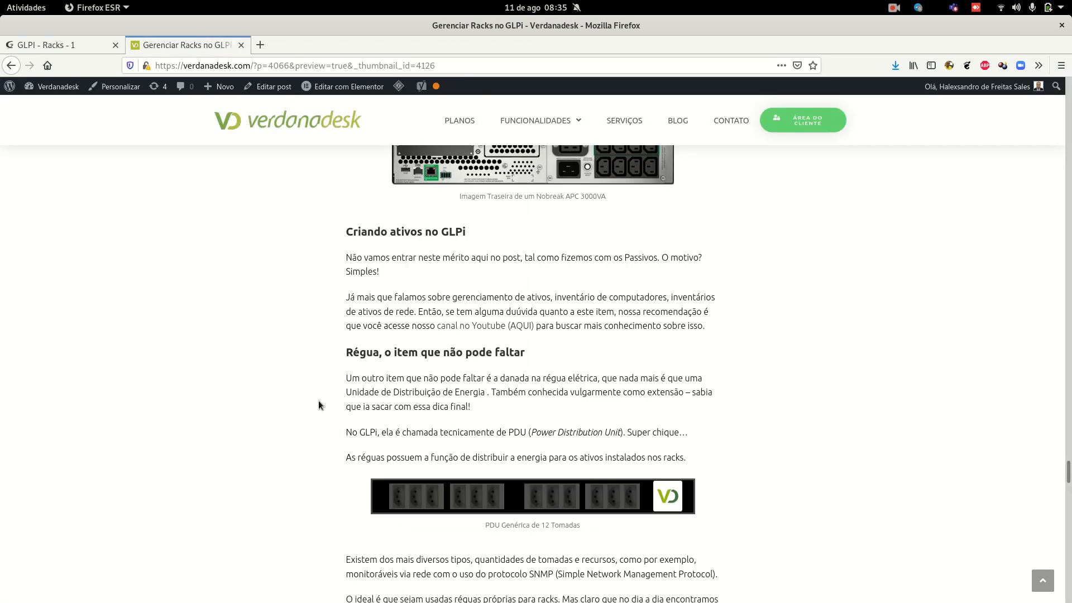
pyautogui.scroll(6, 318, 407)
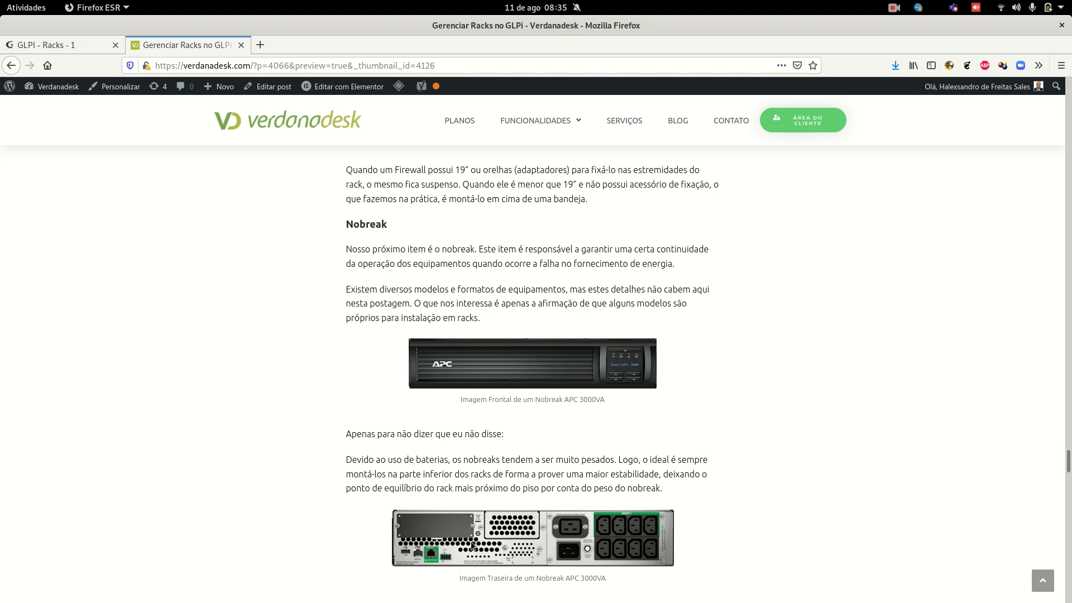
pyautogui.scroll(-4, 441, 502)
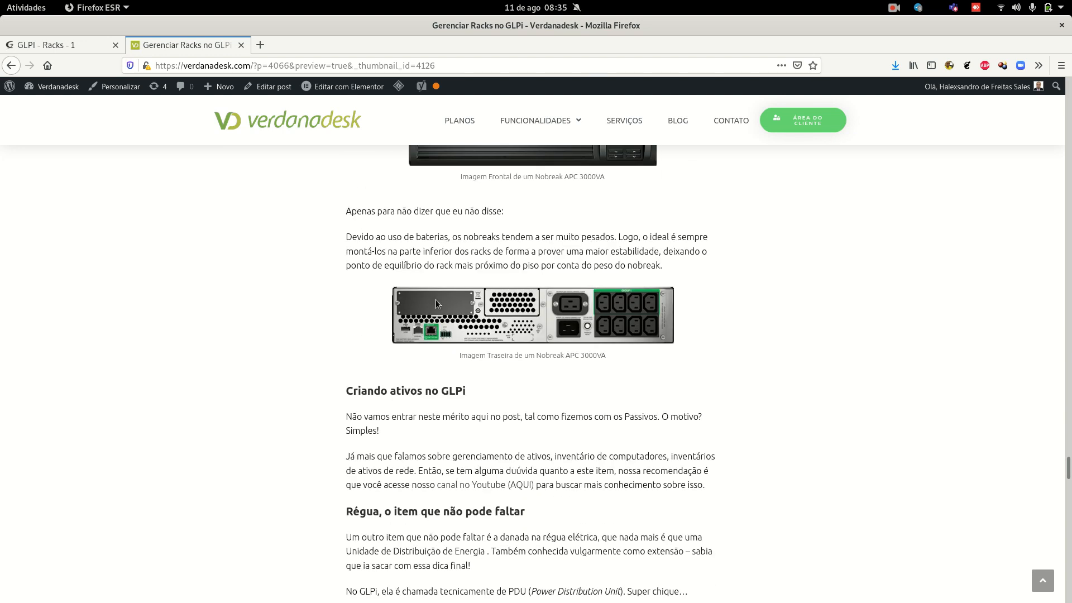
# Read the "Régua, o item que não pode faltar" section, highlighting the term "Power Distribution Unit", and view the 12-outlet PDU image
pyautogui.scroll(-6, 436, 301)
pyautogui.scroll(-2, 364, 389)
pyautogui.scroll(2, 364, 389)
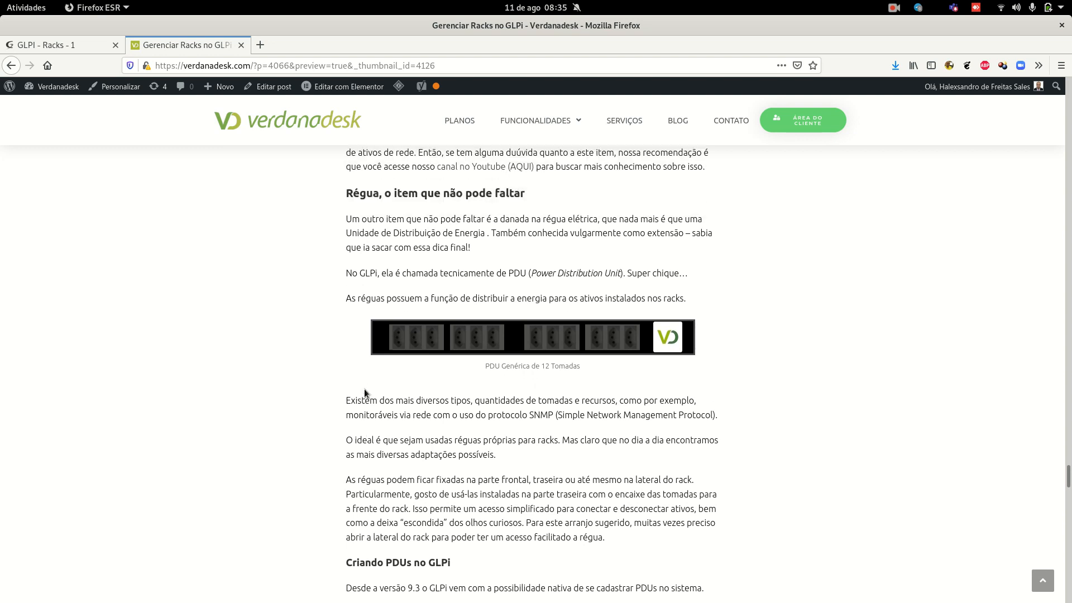
pyautogui.moveTo(557, 271); pyautogui.dragTo(616, 268)
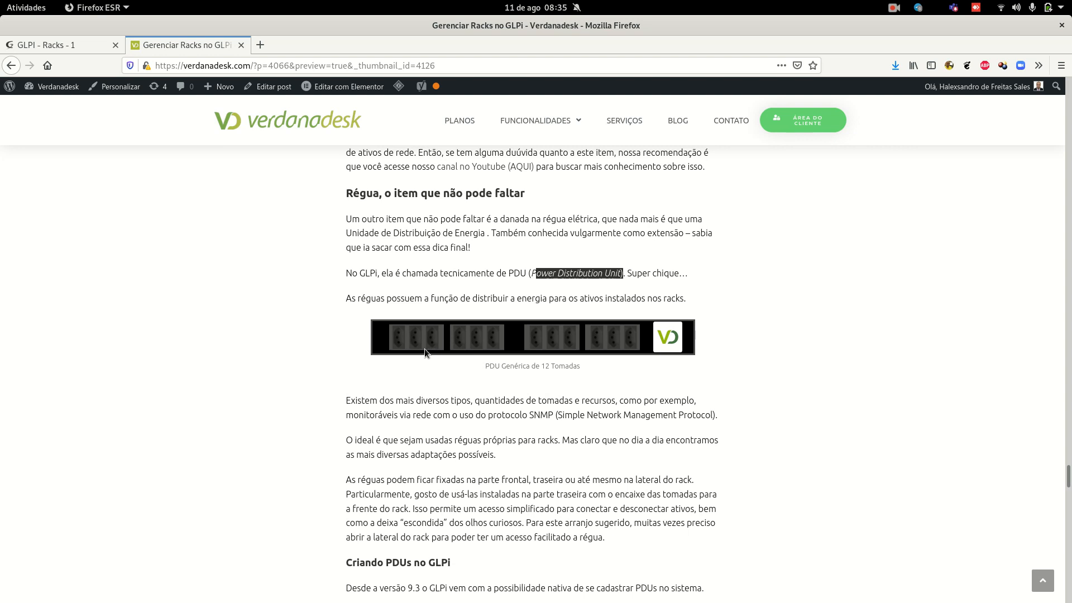
pyautogui.click(414, 288)
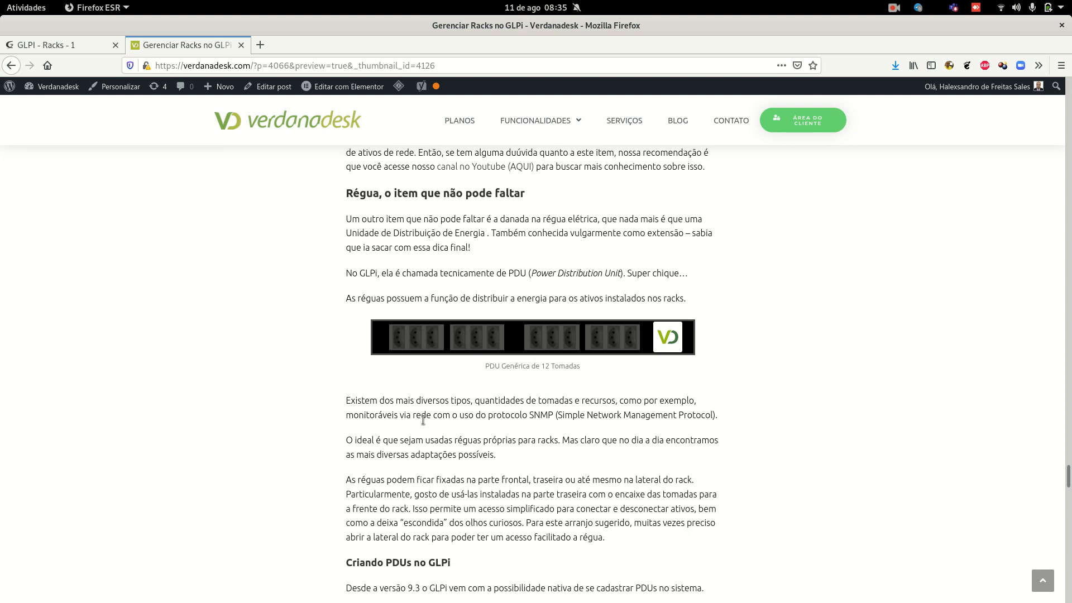
# Read the steps in the "Criando PDUs no GLPi" section and view the PDU registration form image
pyautogui.scroll(-5, 394, 450)
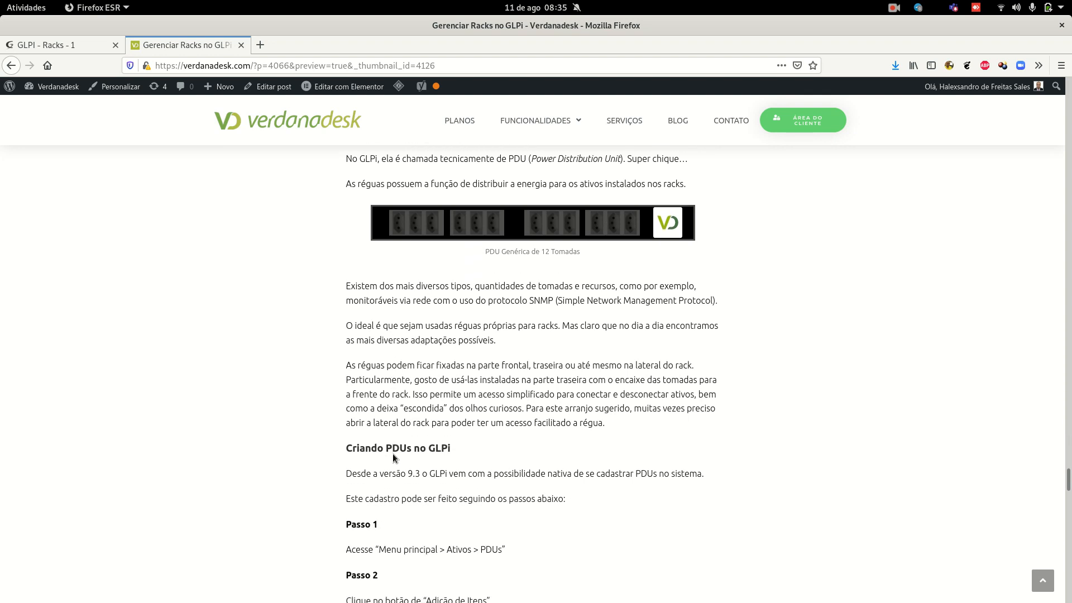
pyautogui.scroll(-3, 393, 453)
pyautogui.scroll(1, 392, 454)
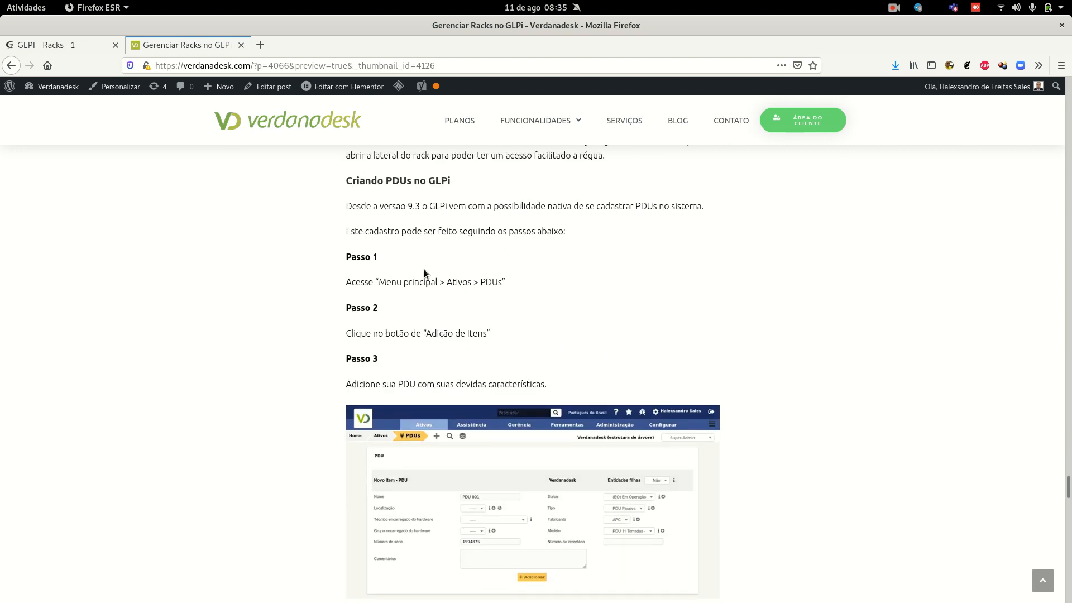
# Skim the article from the PDU creation steps through "Montar racks no GLPi" and "Adicionando Itens ao Rack no GLPi", including the item insertion images
pyautogui.moveTo(386, 283); pyautogui.dragTo(472, 285)
pyautogui.click(444, 351)
pyautogui.scroll(-3, 444, 357)
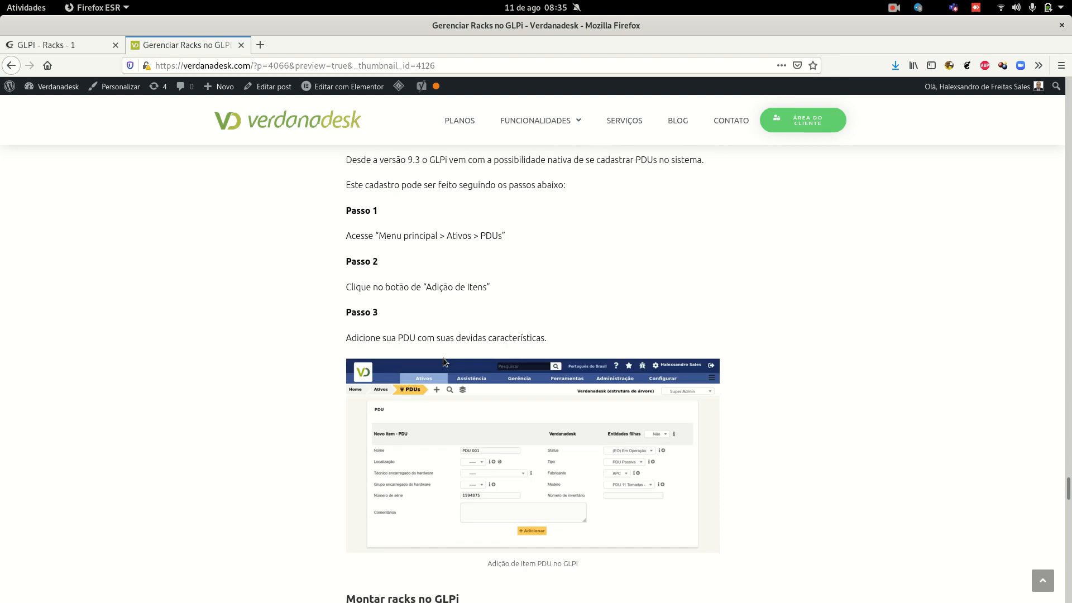
pyautogui.scroll(-3, 441, 365)
pyautogui.scroll(-2, 441, 366)
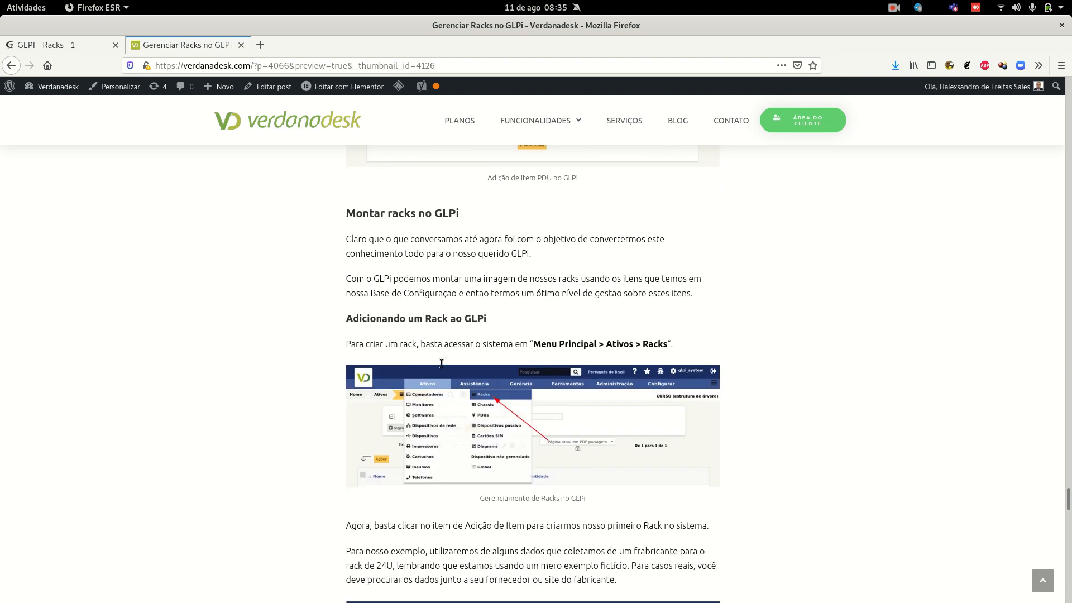
pyautogui.scroll(-5, 442, 367)
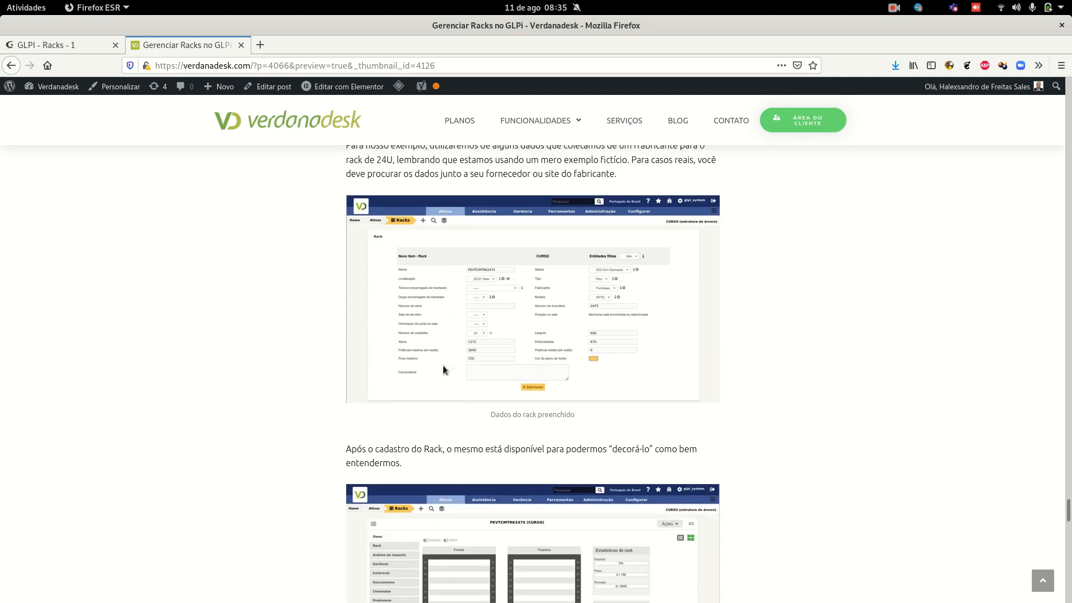
pyautogui.scroll(-9, 444, 366)
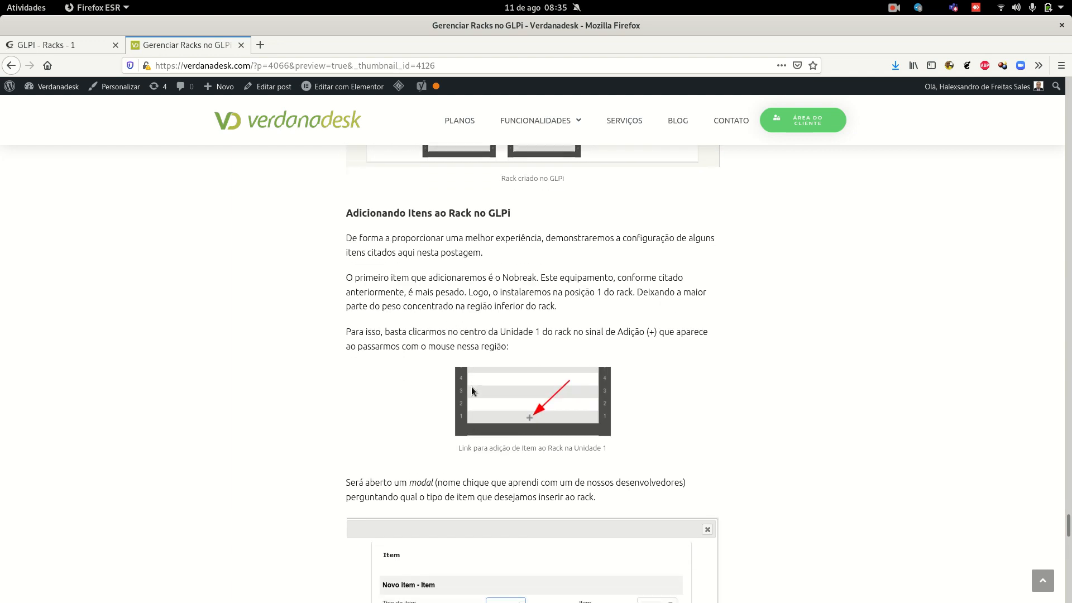
pyautogui.scroll(-8, 539, 279)
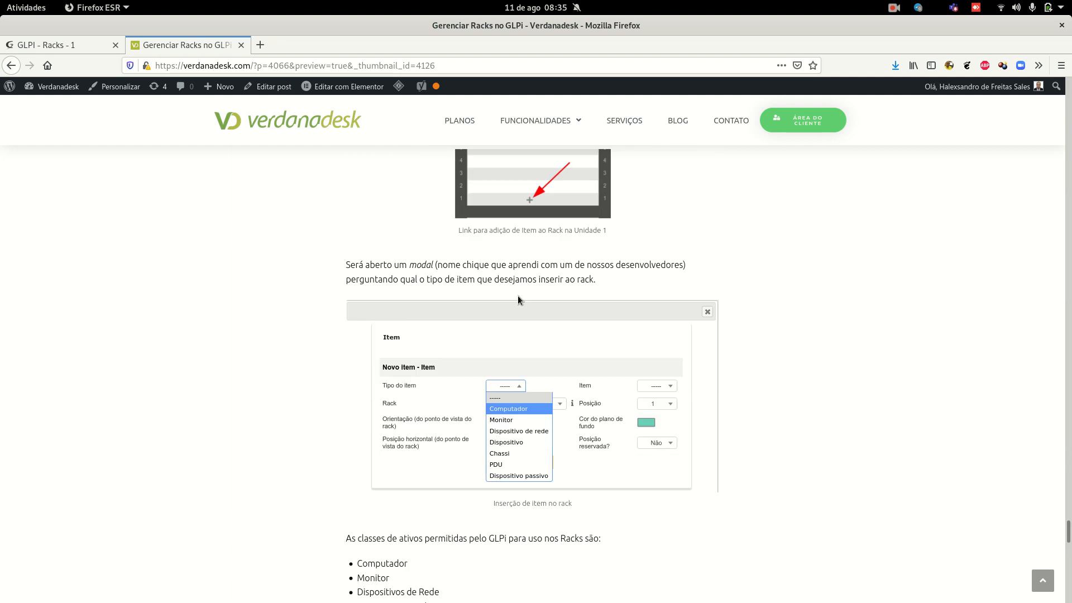
pyautogui.scroll(-10, 480, 402)
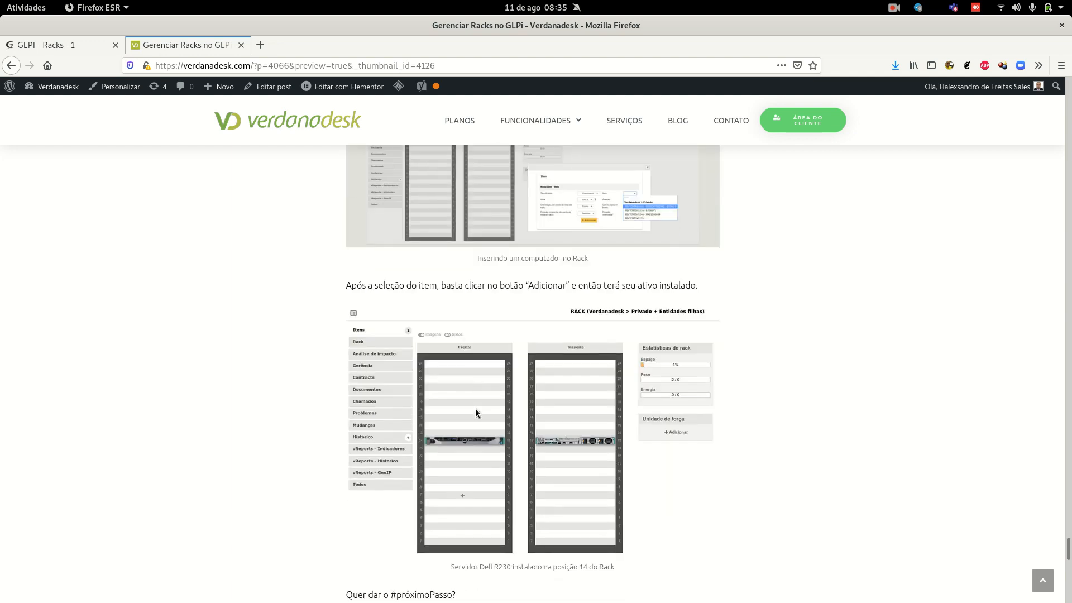
pyautogui.scroll(3, 471, 412)
pyautogui.scroll(14, 220, 370)
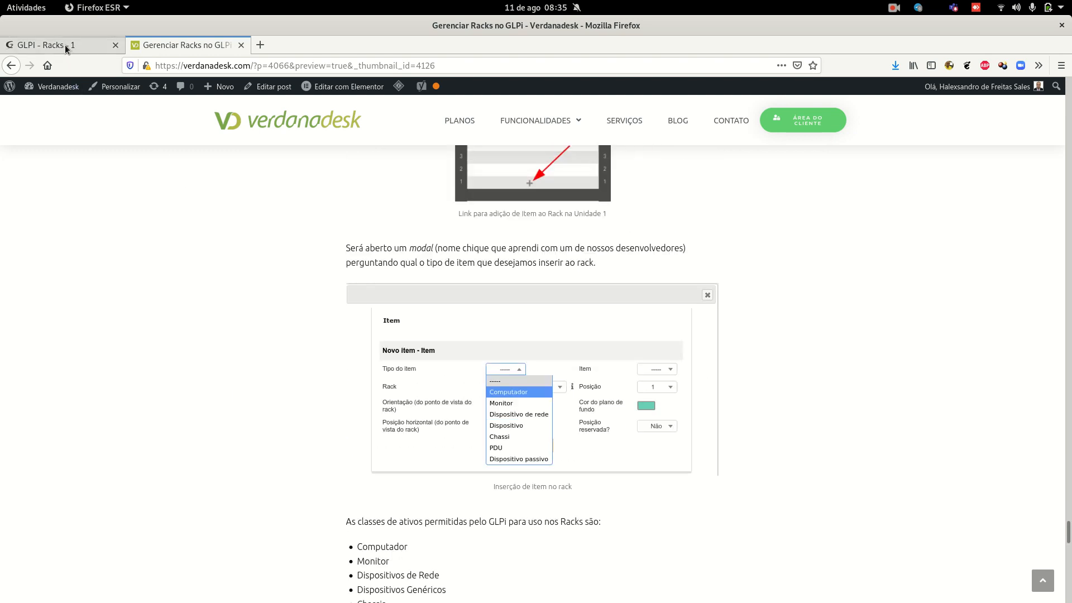
# Return to the GLPi rack and open the placement settings of the nobreak installed at position 1
pyautogui.click(53, 43)
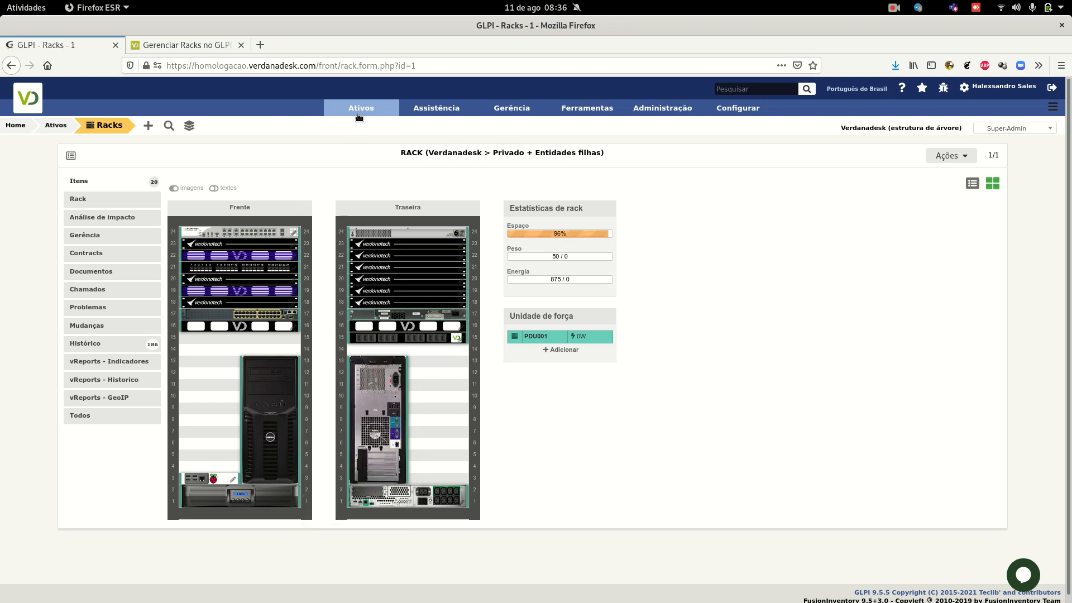
pyautogui.moveTo(358, 107)
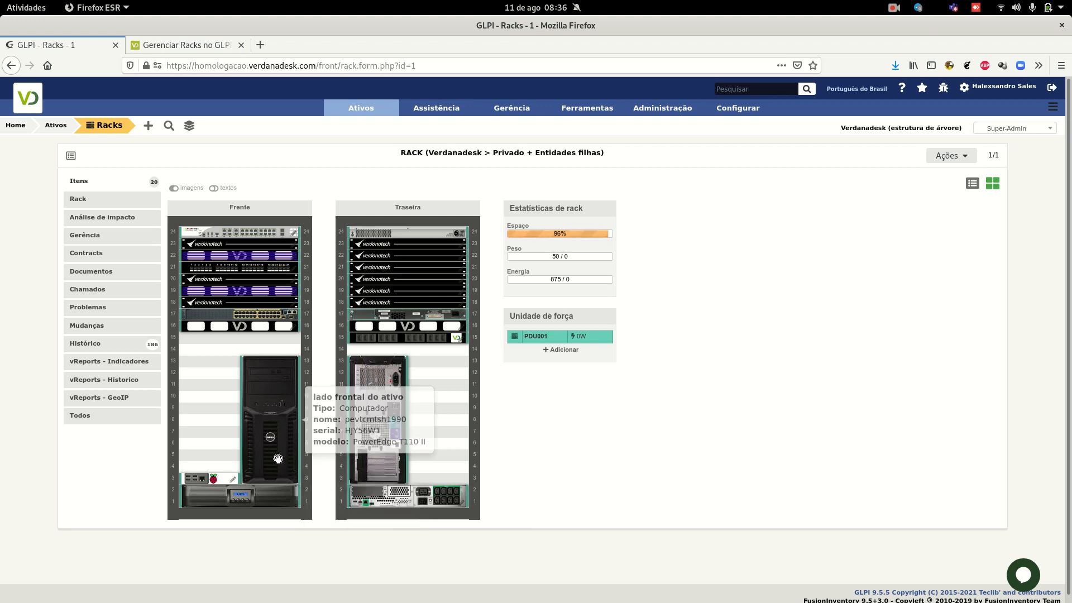
pyautogui.click(294, 499)
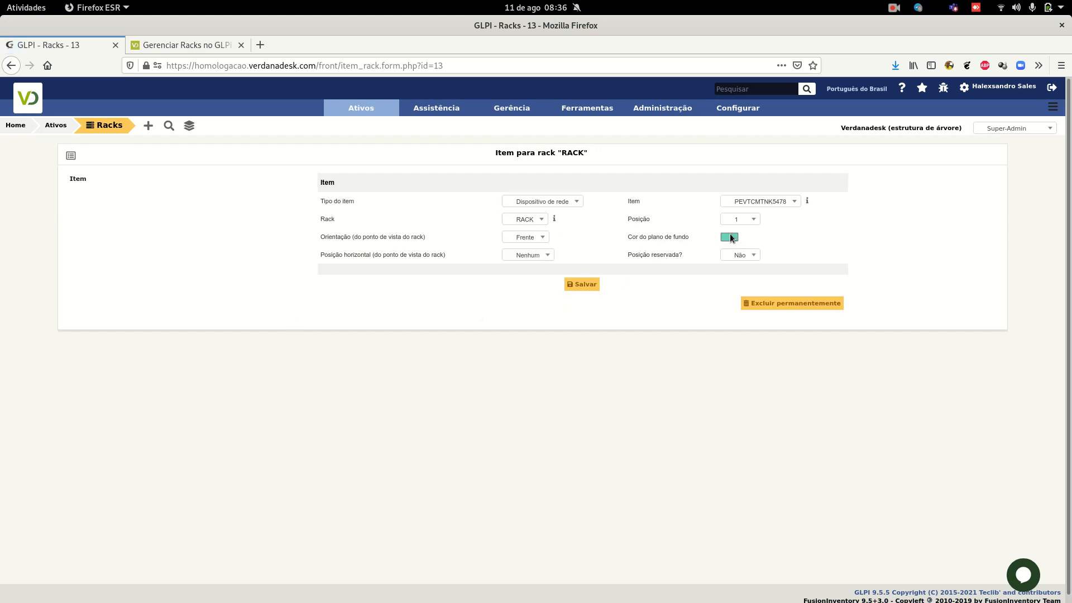
# Open RACK from the racks list in a new tab and open the nobreak's network device record
pyautogui.moveTo(363, 109)
pyautogui.middleClick(435, 127)
pyautogui.click(186, 46)
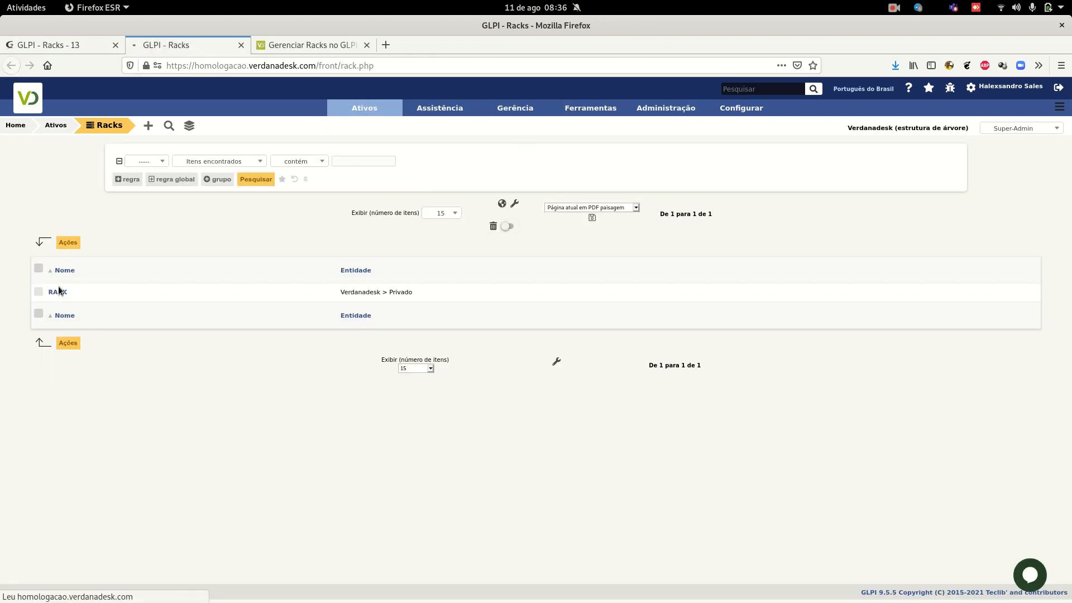
pyautogui.click(58, 280)
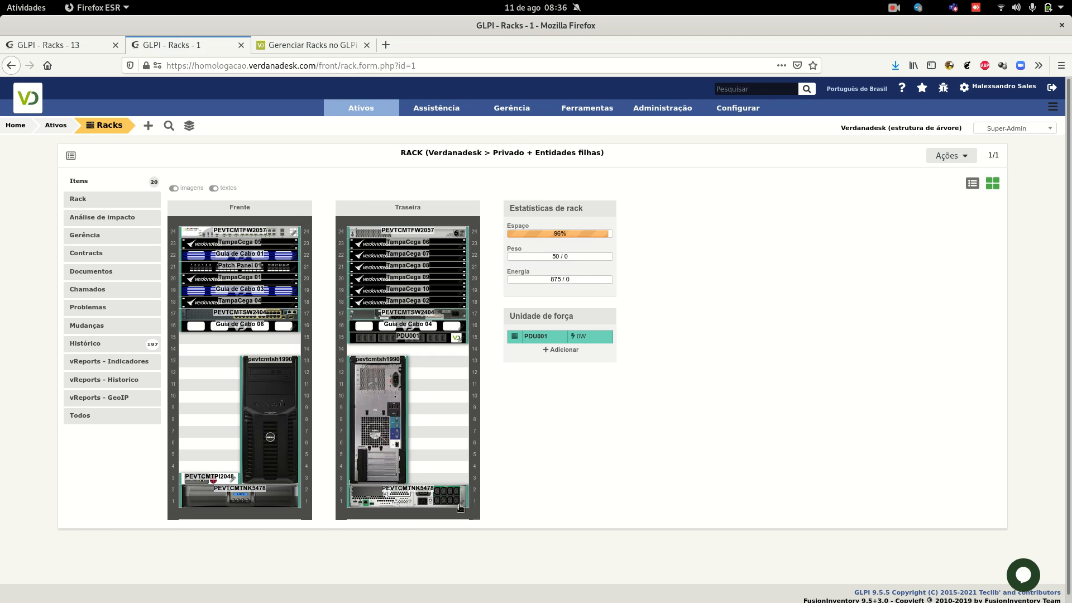
pyautogui.moveTo(244, 495)
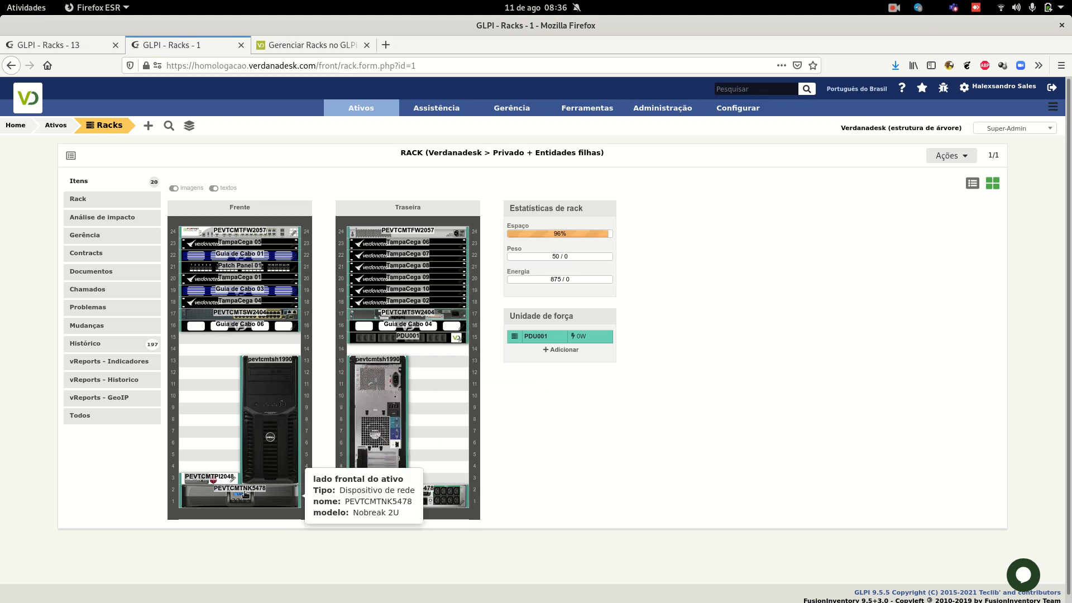
pyautogui.click(242, 493)
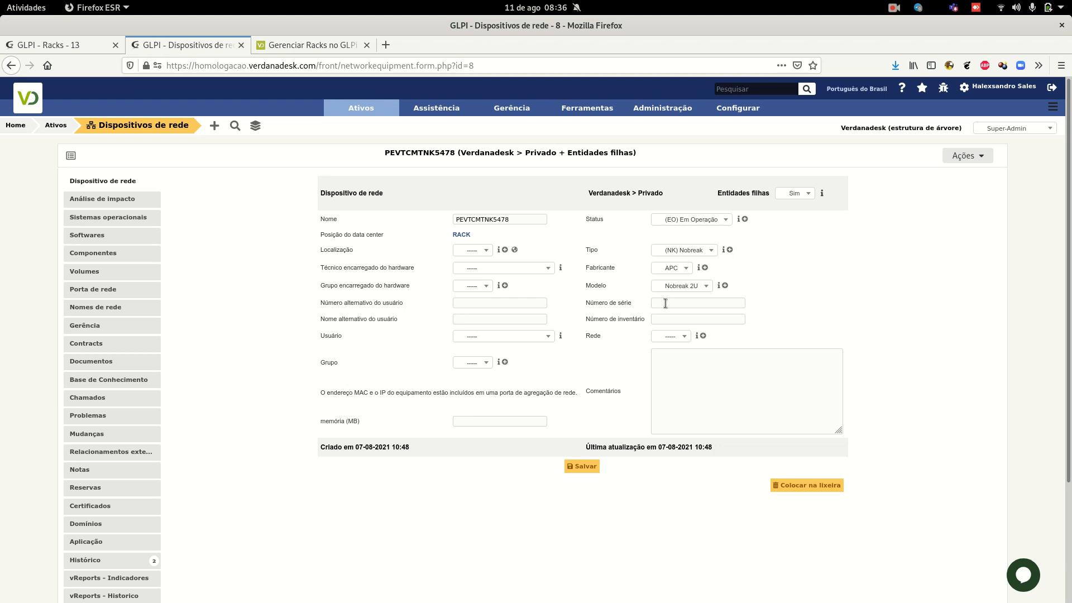
# Open the Nobreak 2U network model from the dropdown lists in a new tab and review its name, product number and weight fields
pyautogui.moveTo(587, 288); pyautogui.dragTo(625, 287)
pyautogui.click(650, 285)
pyautogui.middleClick(742, 125)
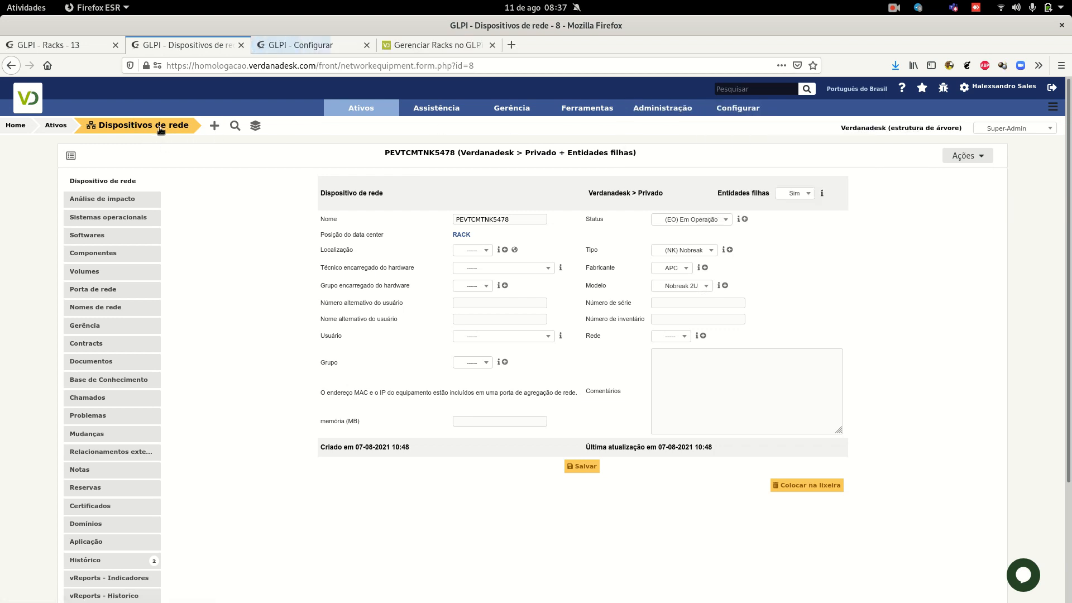
pyautogui.click(323, 41)
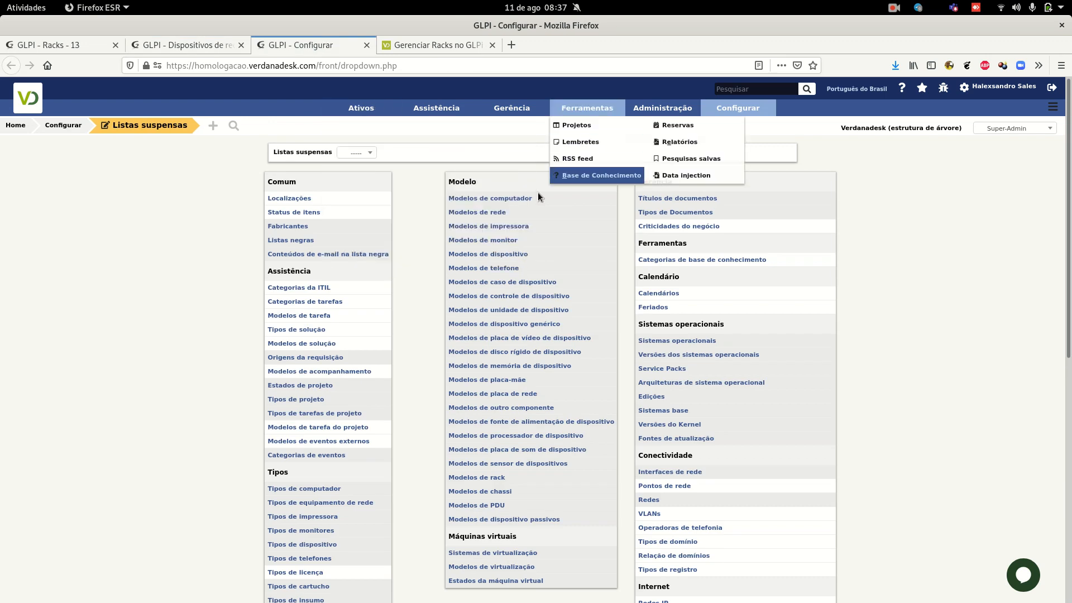
pyautogui.click(487, 217)
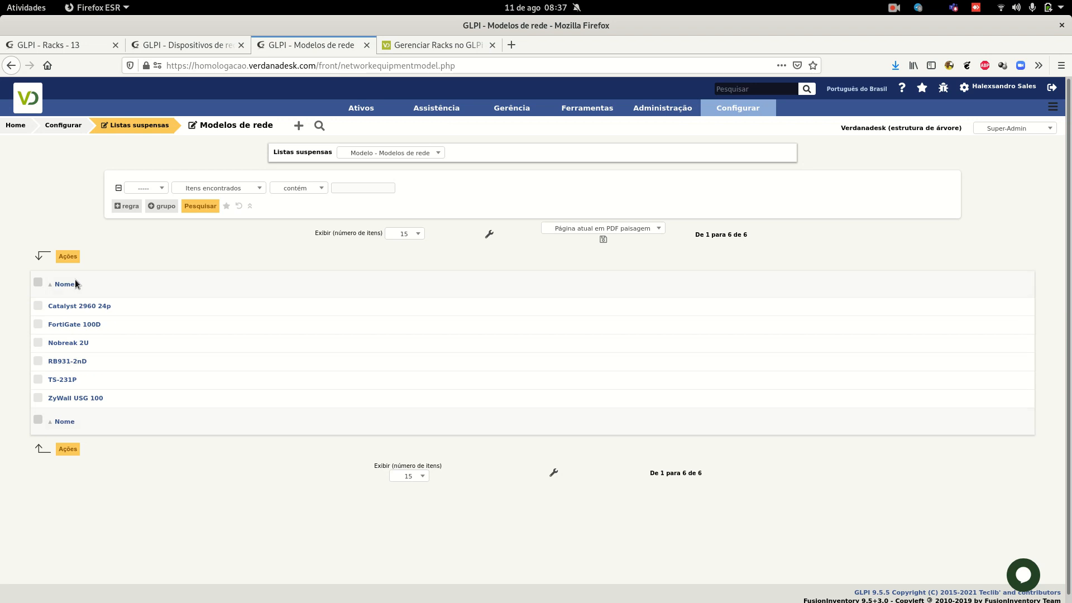
pyautogui.click(65, 344)
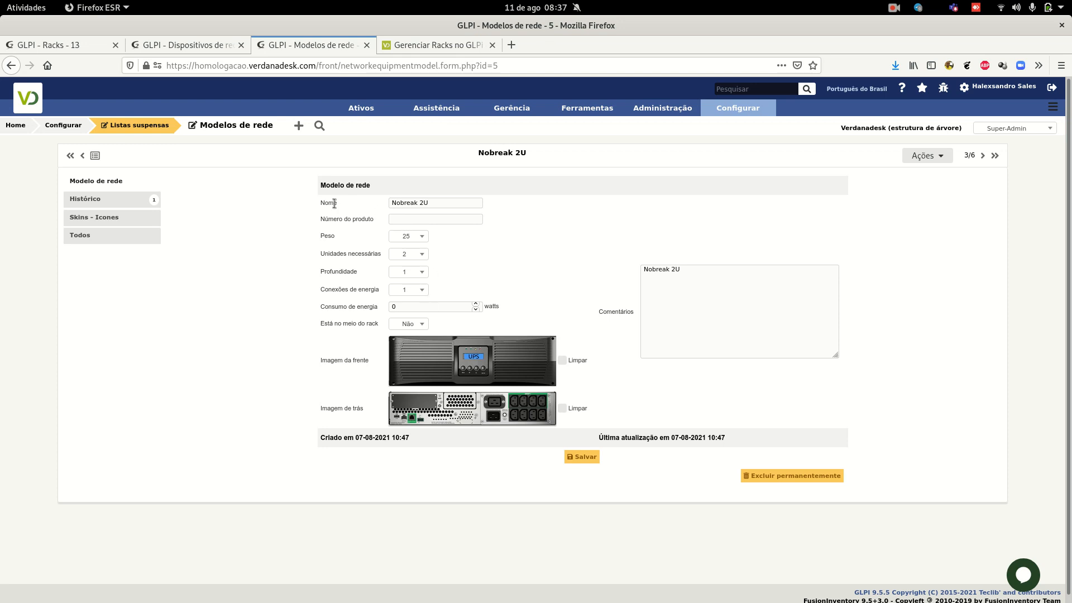
pyautogui.click(437, 199)
pyautogui.click(397, 217)
pyautogui.moveTo(328, 240); pyautogui.dragTo(354, 242)
# Reopen RACK in the first tab, highlight its weight statistic, and open the rack's main data form
pyautogui.click(49, 45)
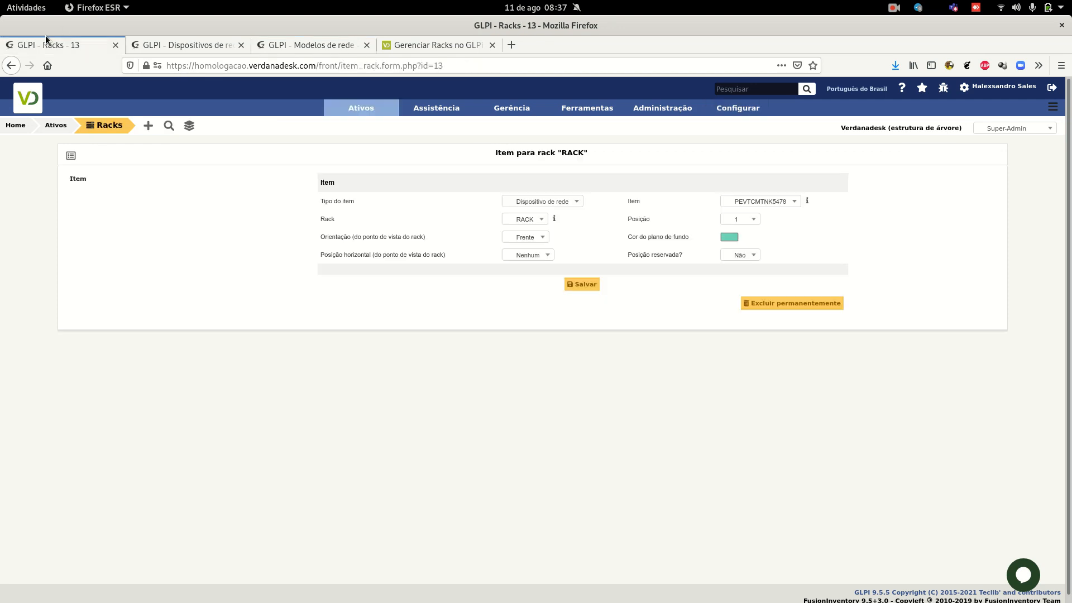
pyautogui.click(112, 125)
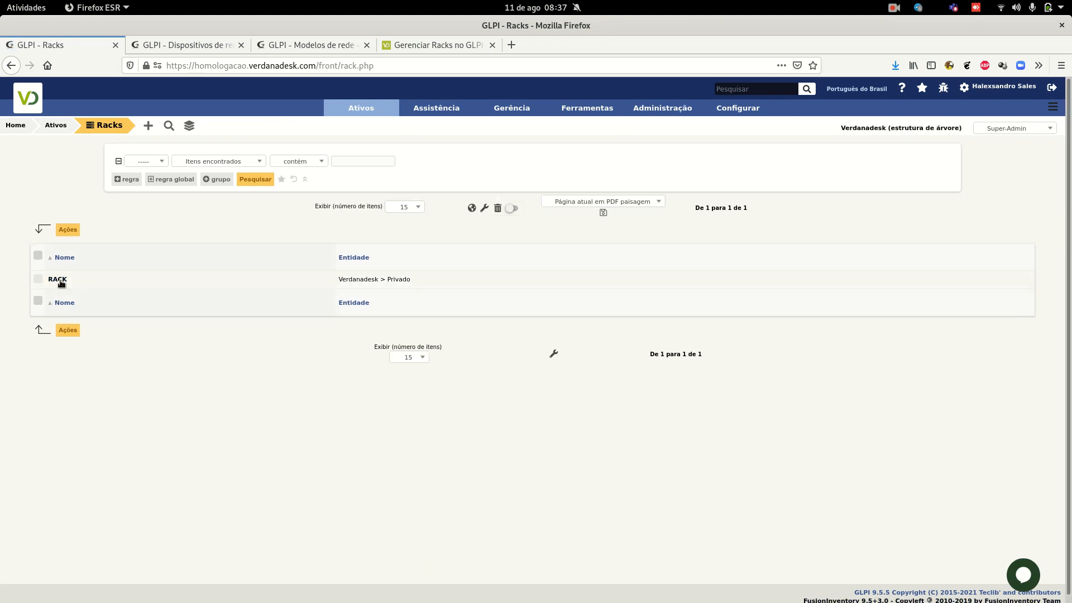
pyautogui.click(58, 279)
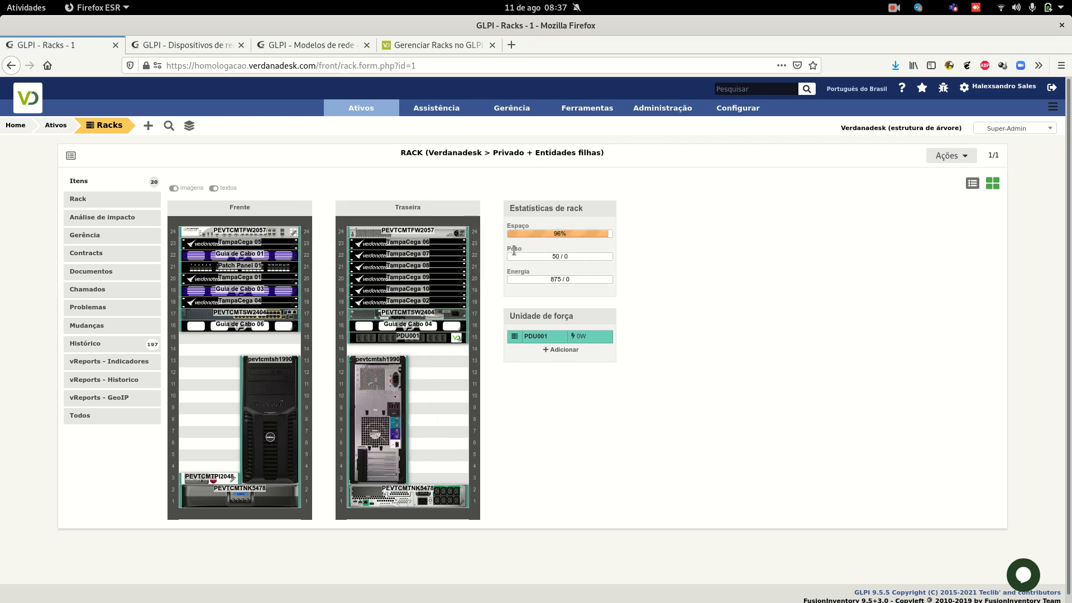
pyautogui.moveTo(548, 256); pyautogui.dragTo(570, 258)
pyautogui.click(116, 202)
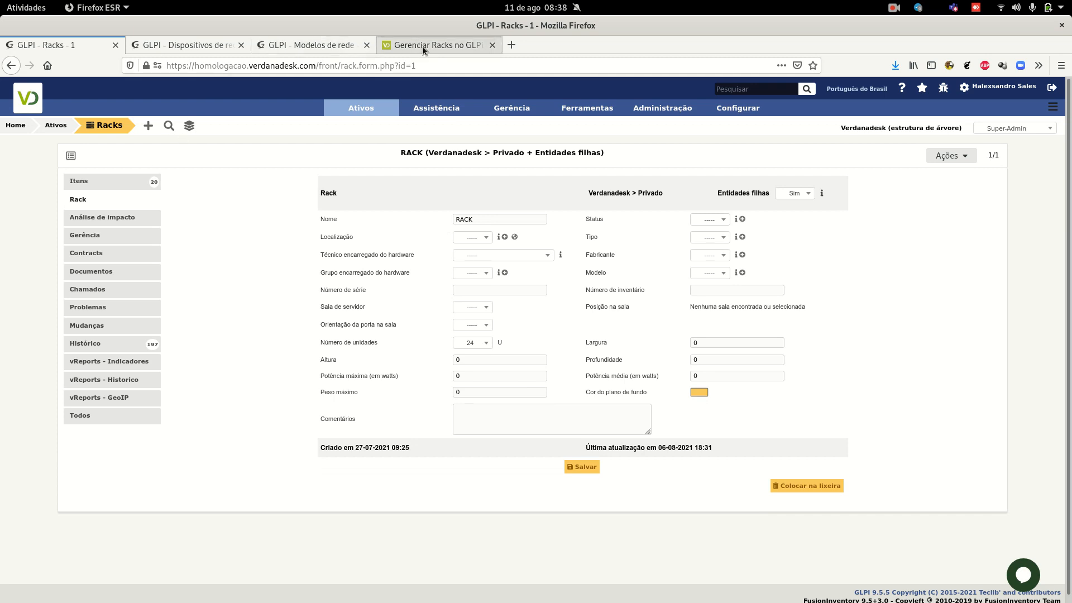
# Set the Nobreak 2U model's required units (Unidades necessárias) to 1 and save the model
pyautogui.click(318, 48)
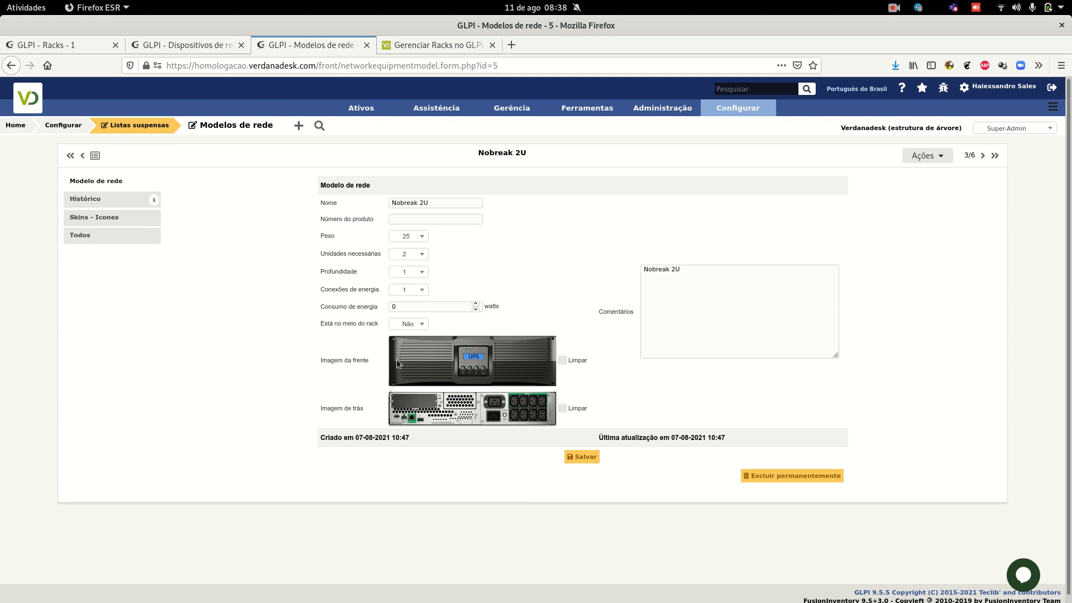
pyautogui.click(414, 260)
pyautogui.click(413, 282)
pyautogui.click(579, 459)
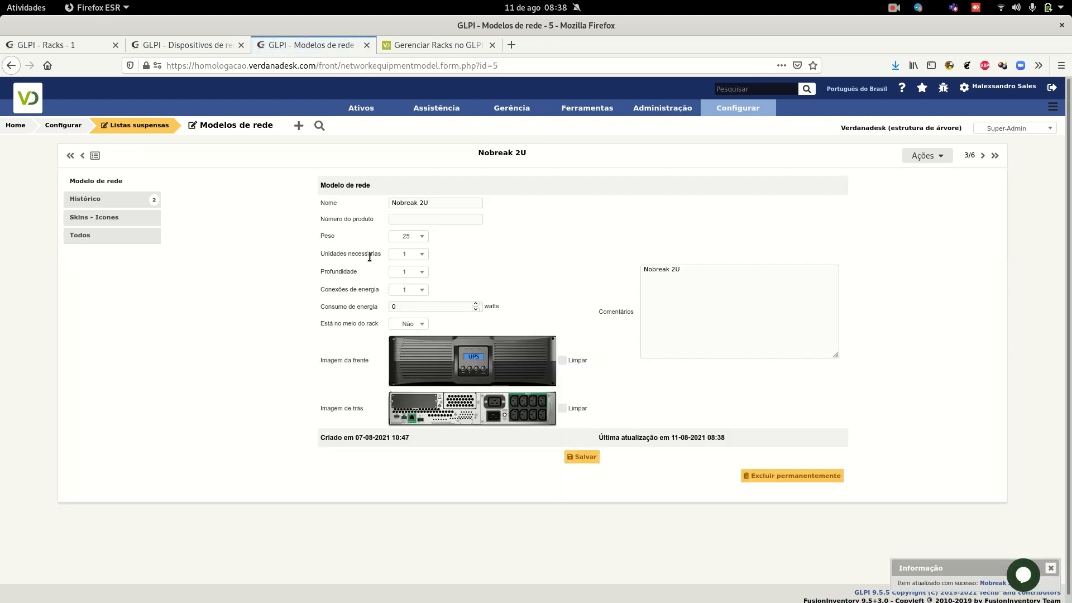
pyautogui.moveTo(365, 254); pyautogui.dragTo(323, 252)
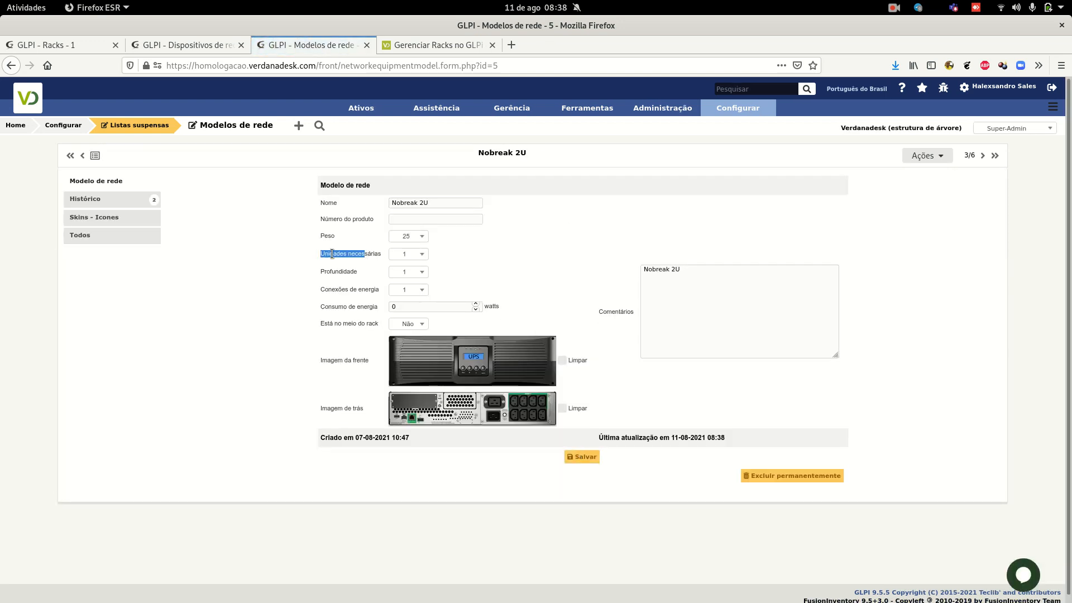
pyautogui.click(350, 255)
# Reload the rack's items and hide the text labels to inspect how the nobreak is drawn
pyautogui.click(79, 42)
pyautogui.click(101, 180)
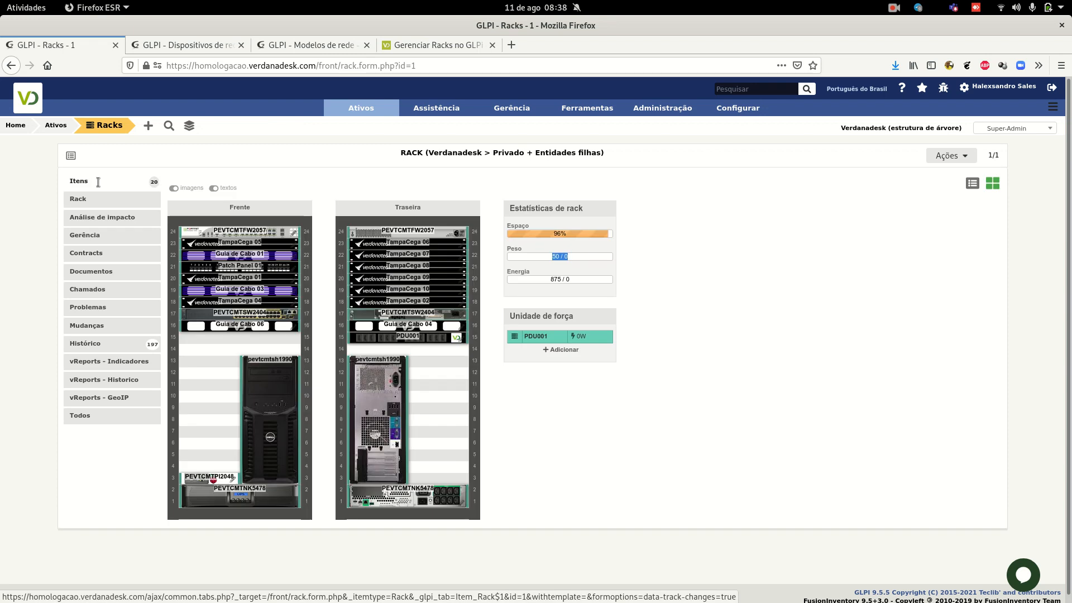
pyautogui.click(156, 199)
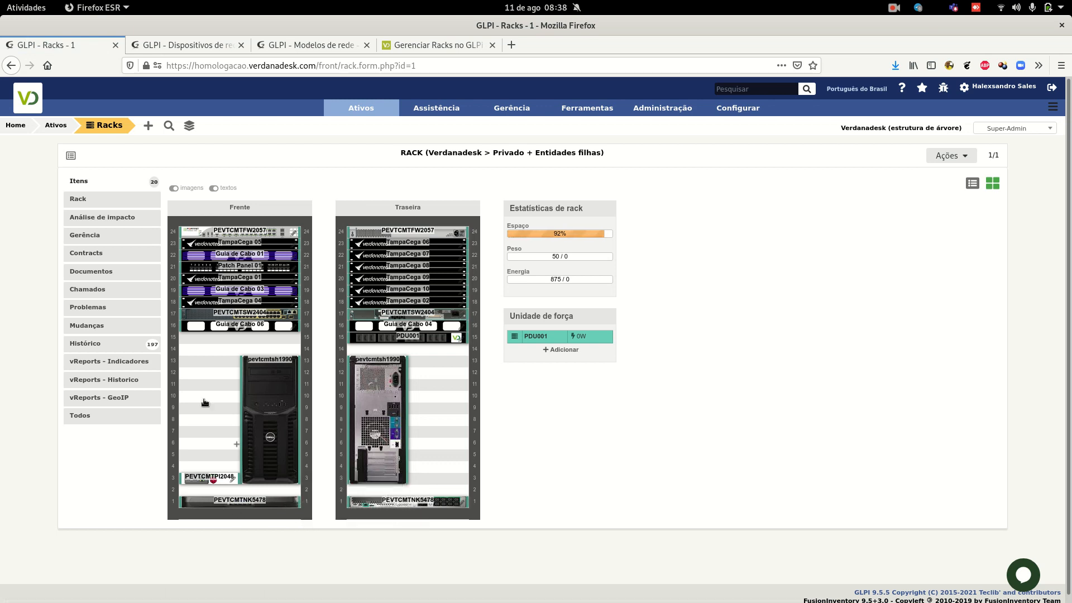
pyautogui.click(215, 188)
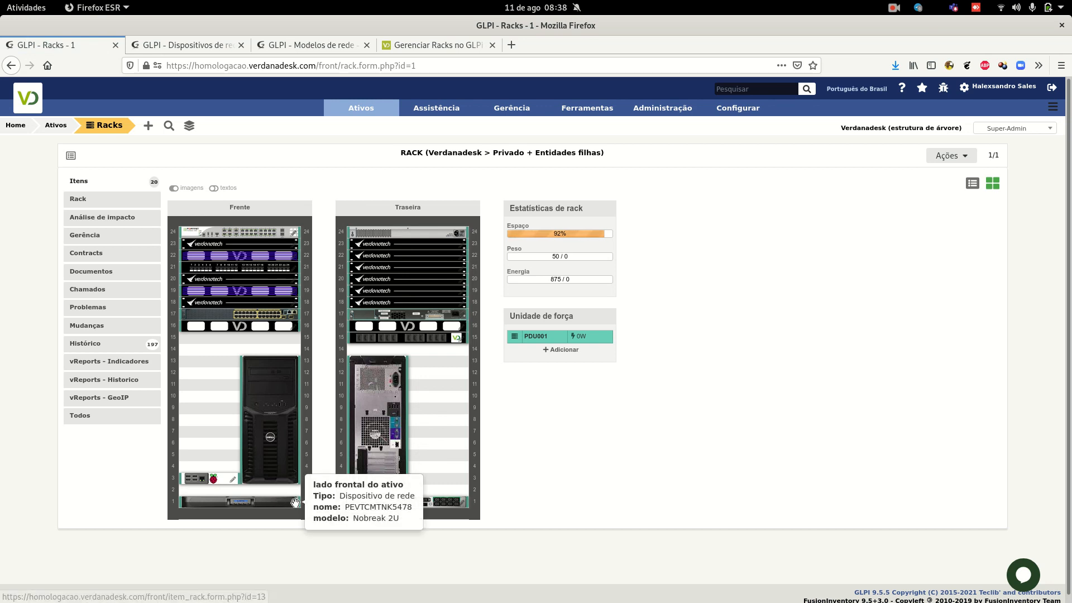
# Set the Nobreak 2U model's required units back to 2 and save the model
pyautogui.click(429, 44)
pyautogui.click(323, 45)
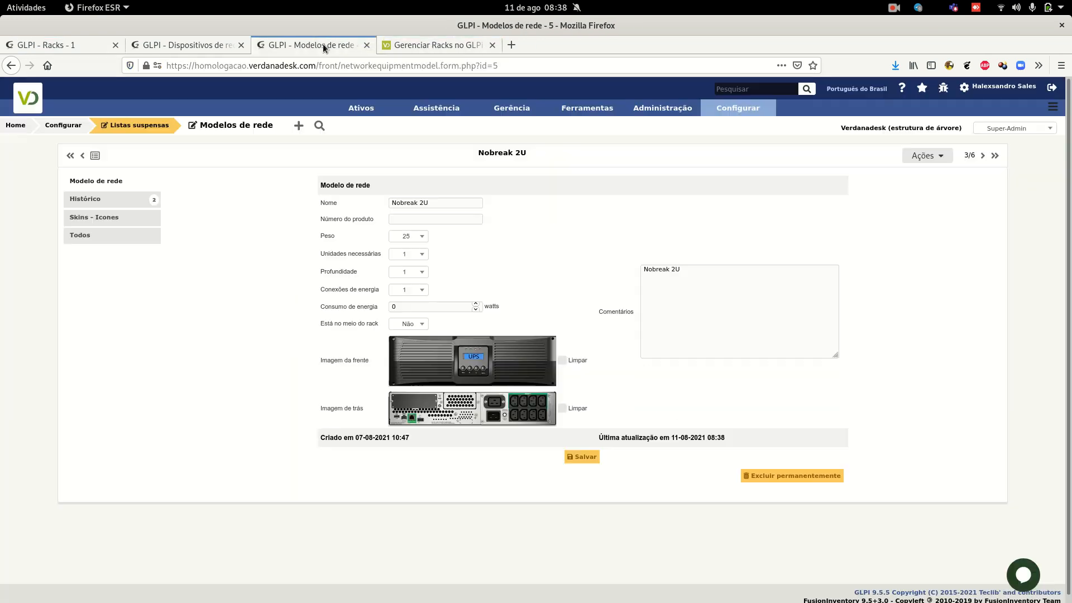
pyautogui.click(416, 258)
pyautogui.click(411, 289)
pyautogui.click(585, 458)
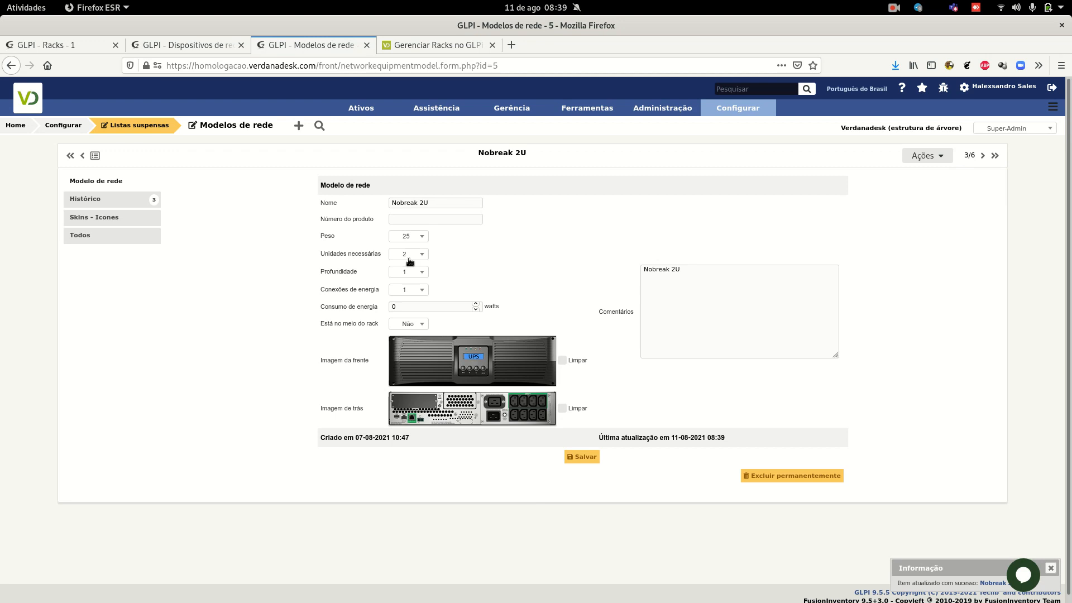
# Reload the rack layout and check the nobreak's size at the bottom of the rack
pyautogui.click(211, 50)
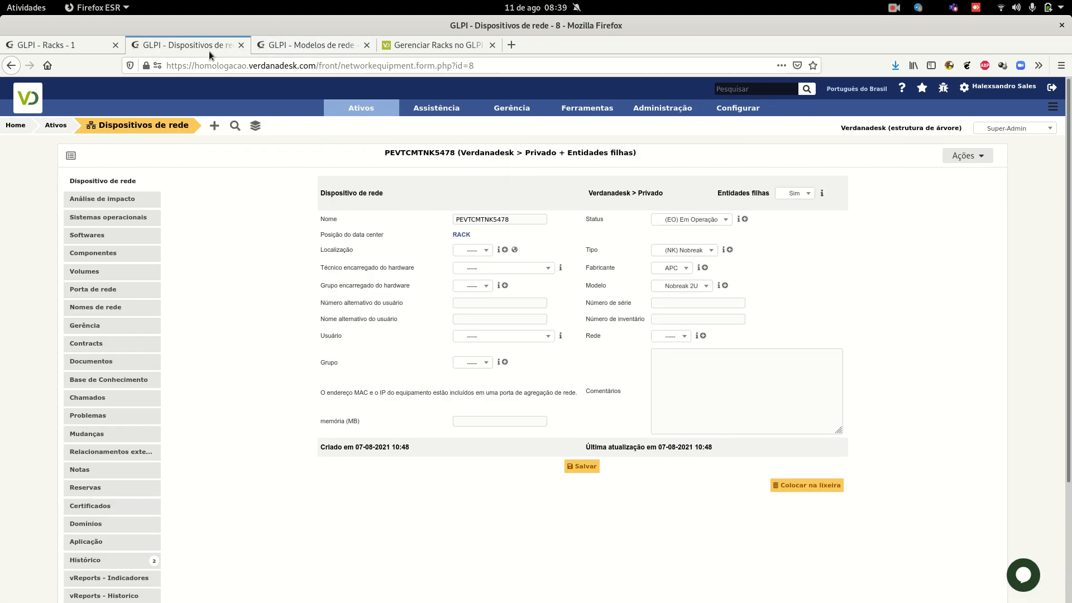
pyautogui.click(93, 51)
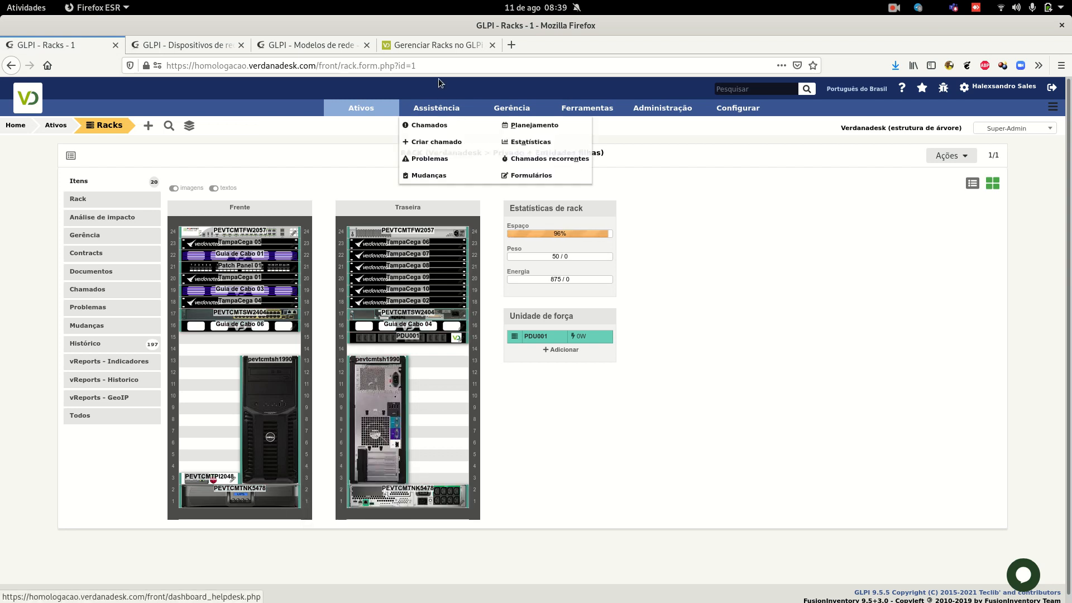
# Clear the front image (Imagem da frente) of the Nobreak 2U model and save it
pyautogui.click(417, 45)
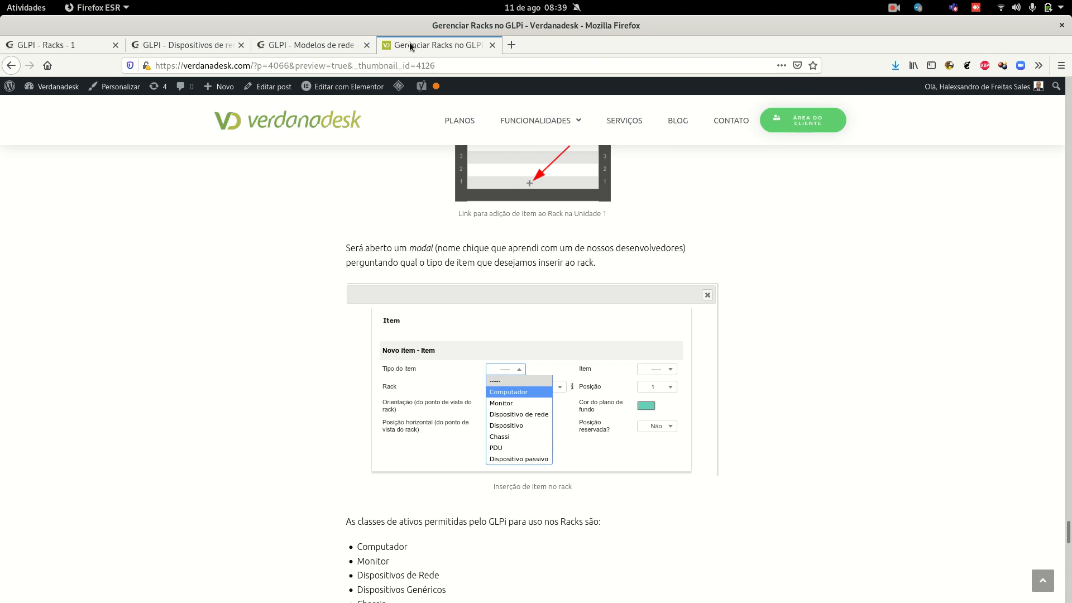
pyautogui.click(329, 44)
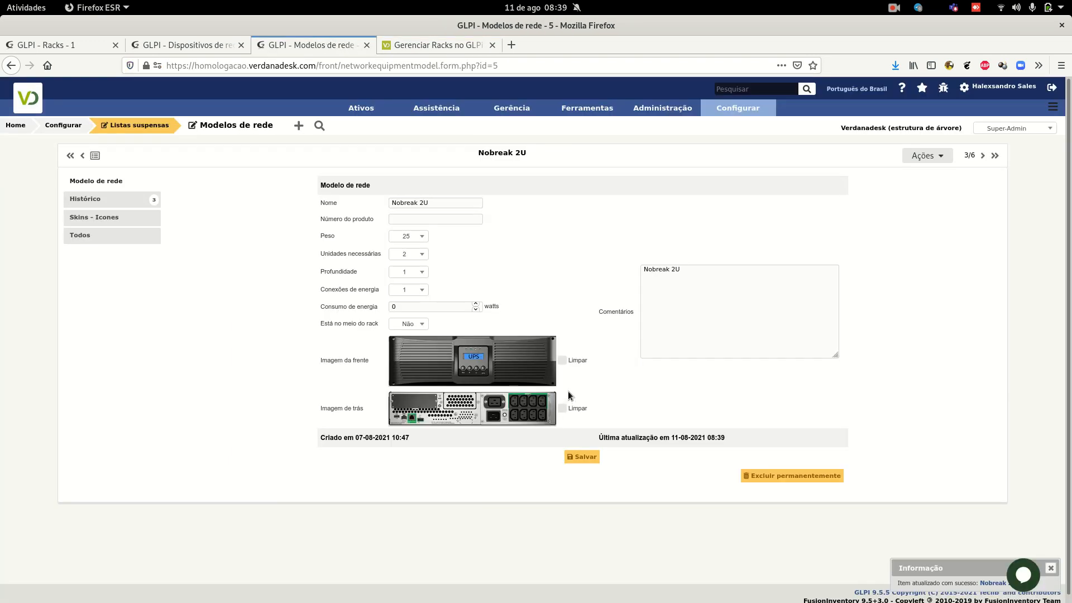
pyautogui.click(563, 362)
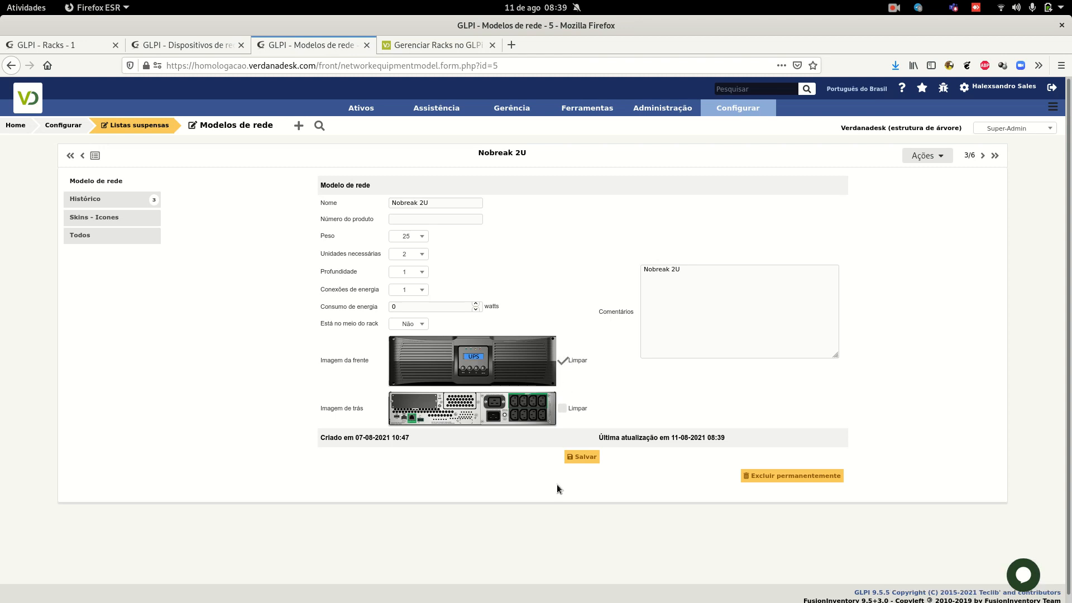
pyautogui.click(563, 360)
pyautogui.click(576, 460)
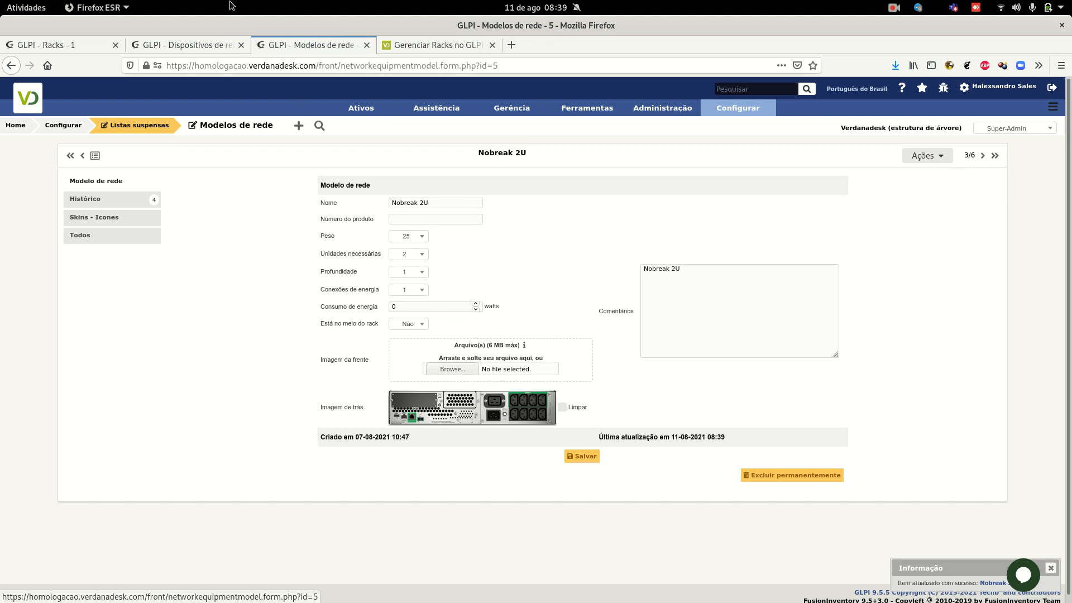
# Reload the rack layout and hide the text labels to check how the nobreak's front is drawn without an image
pyautogui.click(79, 40)
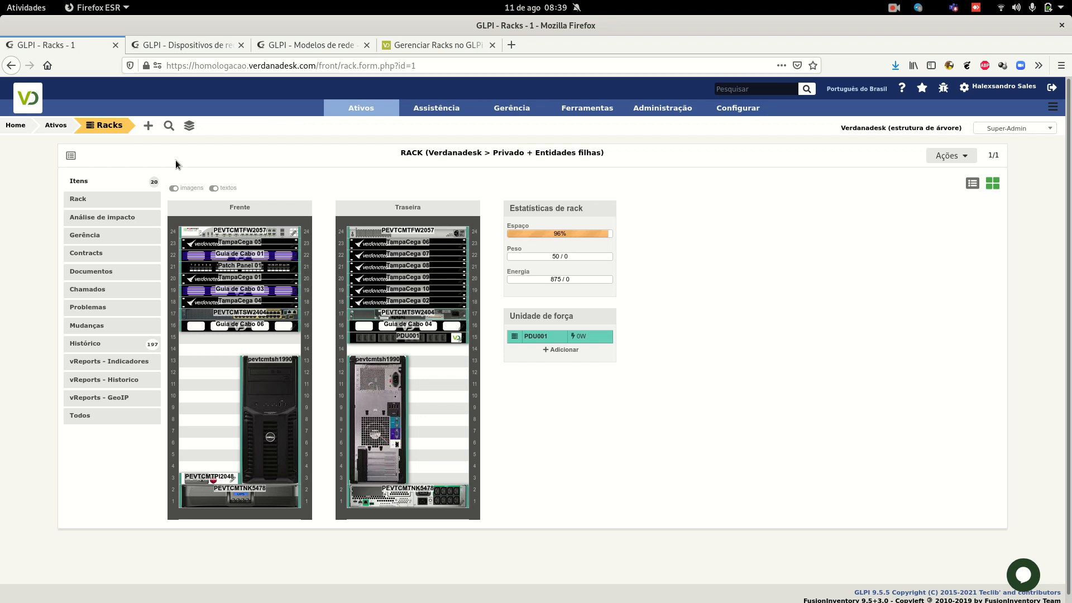
pyautogui.press('F5')
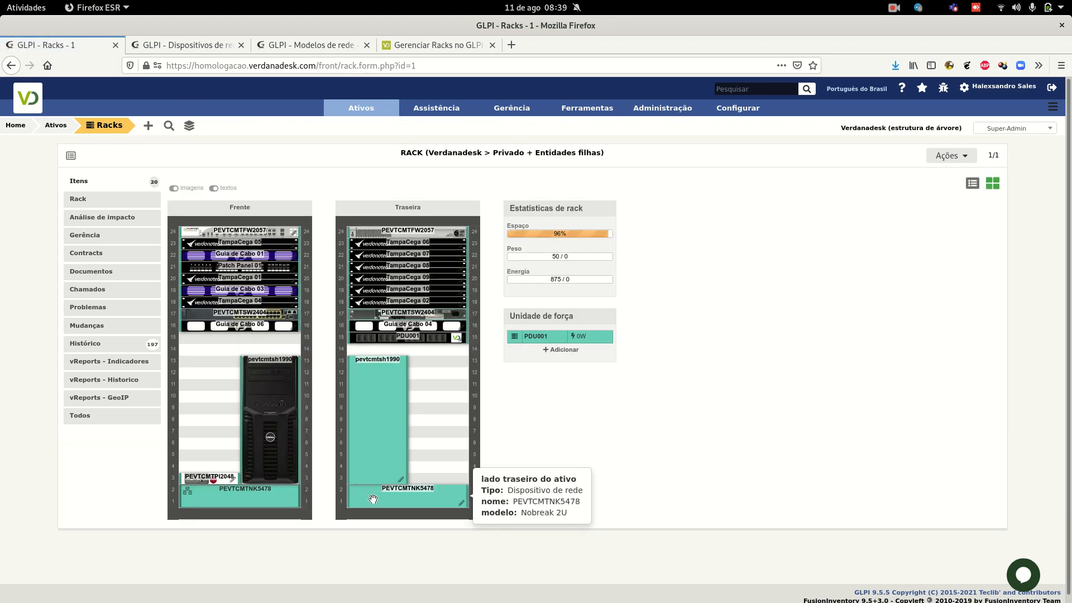
pyautogui.click(215, 188)
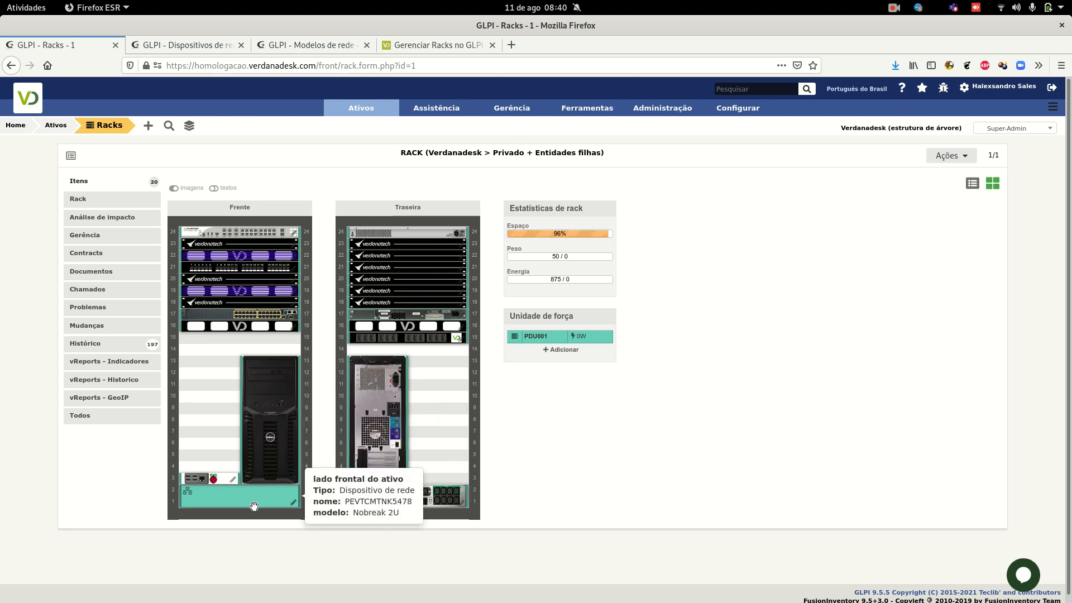
# Save the APC nobreak's front image from the rack article to the ImagensRack folder as nobreakVideo.png
pyautogui.click(296, 46)
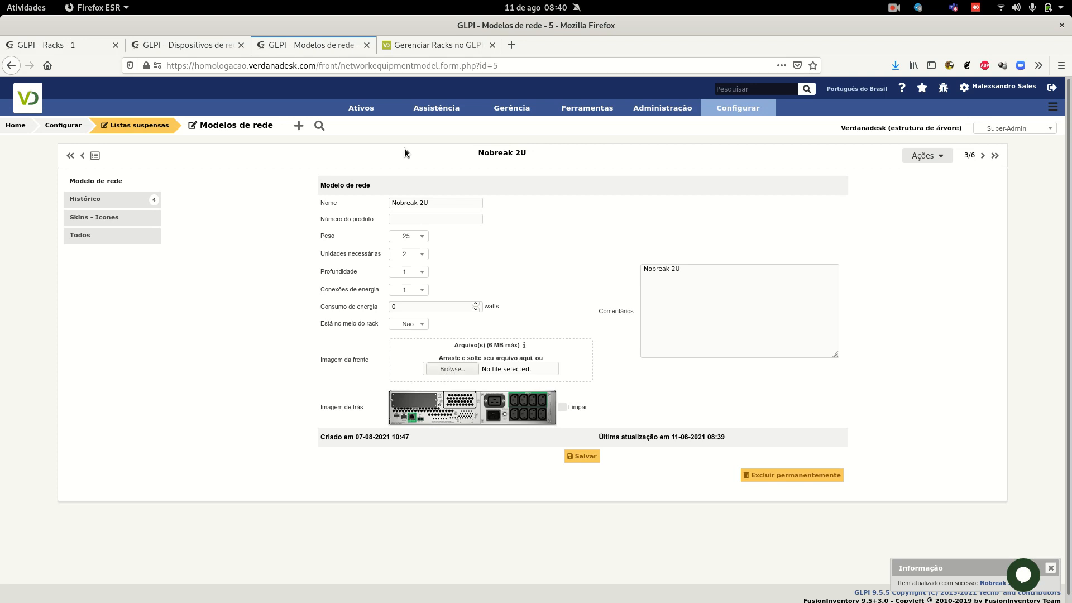
pyautogui.click(400, 49)
pyautogui.scroll(10, 460, 366)
pyautogui.scroll(15, 460, 367)
pyautogui.scroll(1, 441, 379)
pyautogui.rightClick(498, 392)
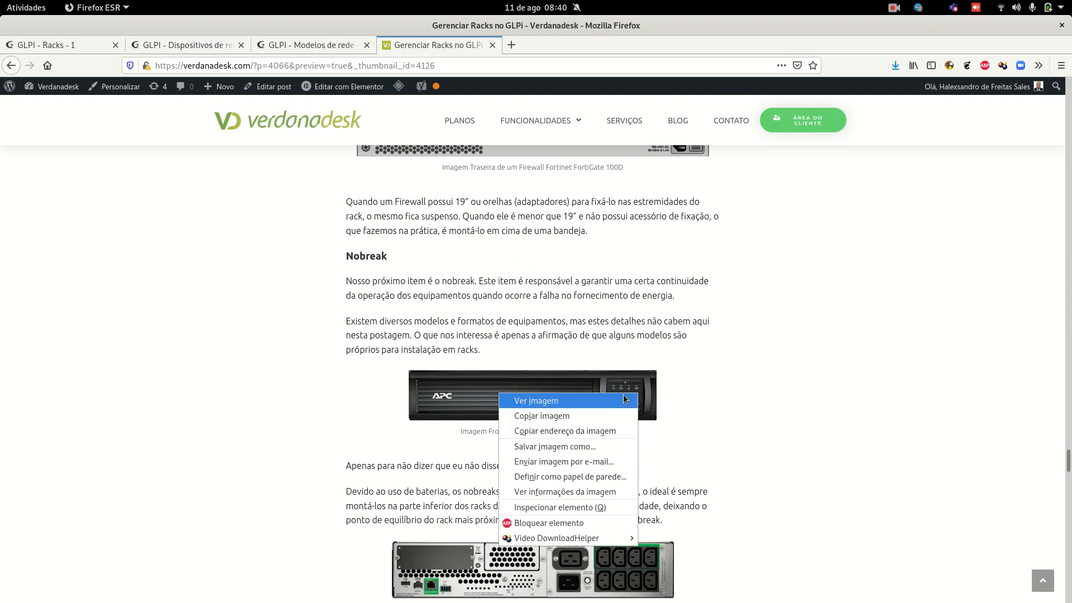
pyautogui.click(587, 446)
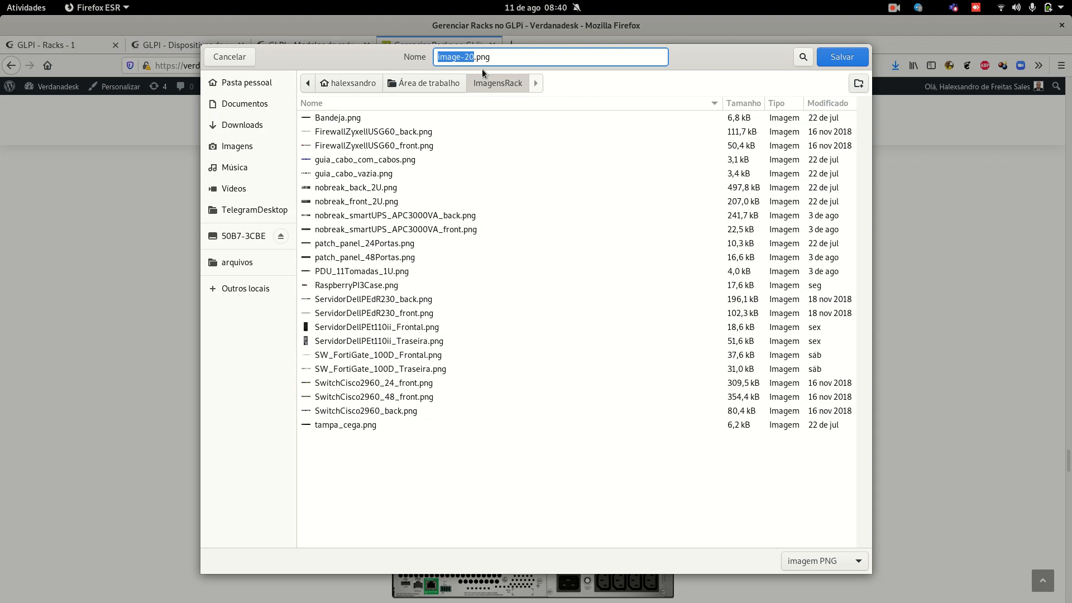
pyautogui.write('nobreakVideo')
pyautogui.click(845, 58)
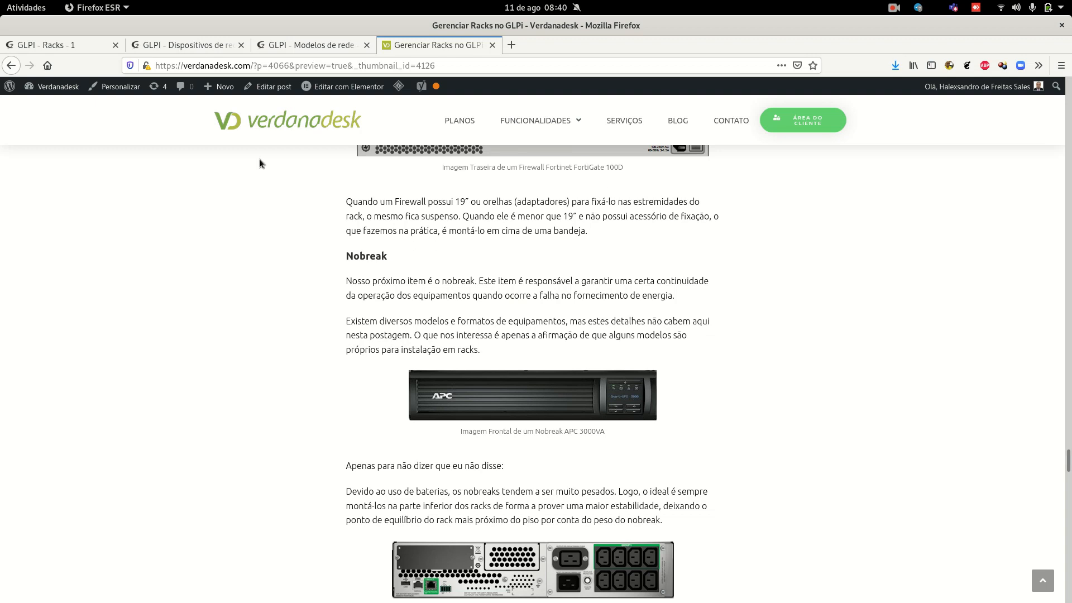
# Upload nobreakVideo.png from the ImagensRack folder as the Nobreak 2U model's front image and save the model
pyautogui.hotkey('alt', 'Tab')
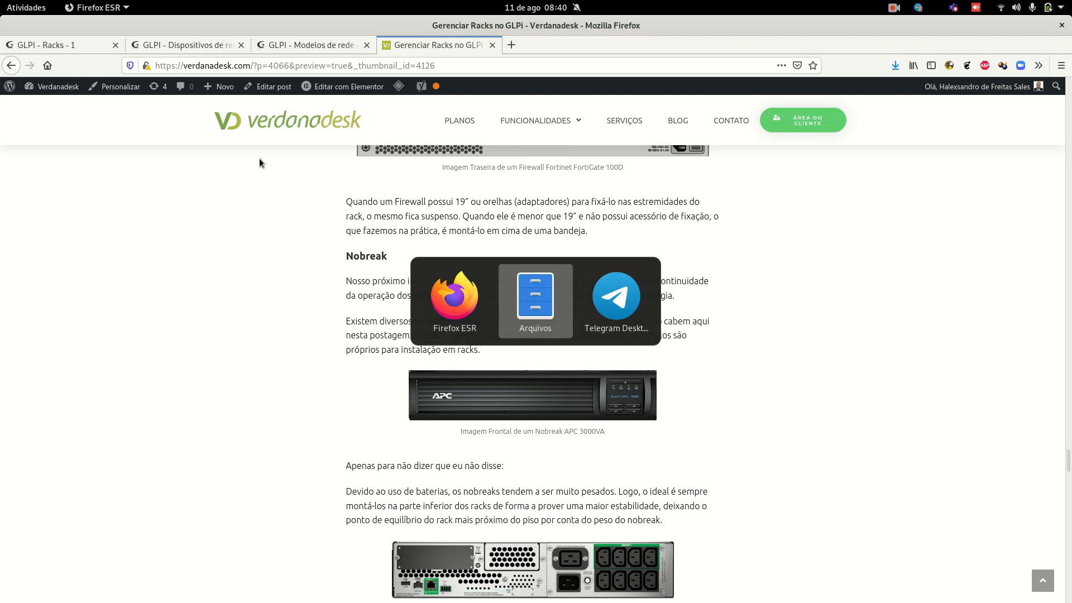
pyautogui.hotkey('alt', 'shift', 'Tab')
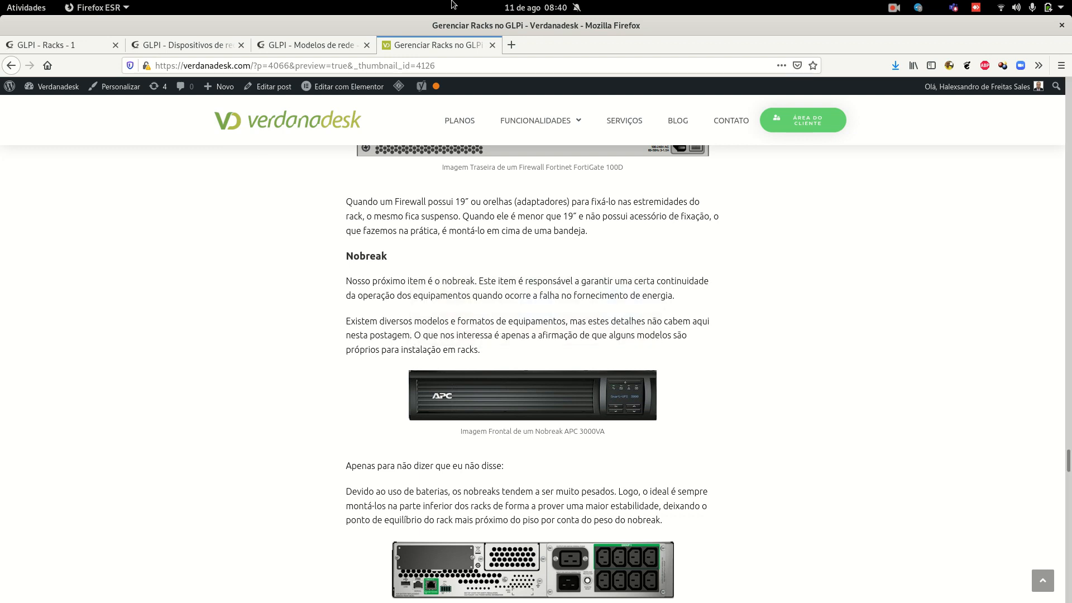
pyautogui.click(326, 45)
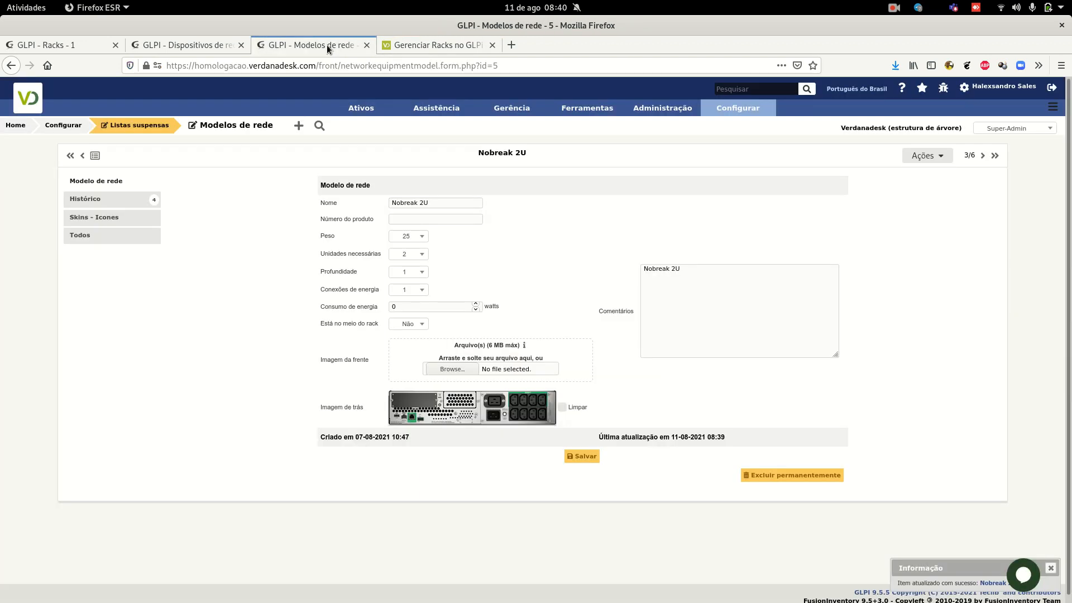
pyautogui.click(467, 369)
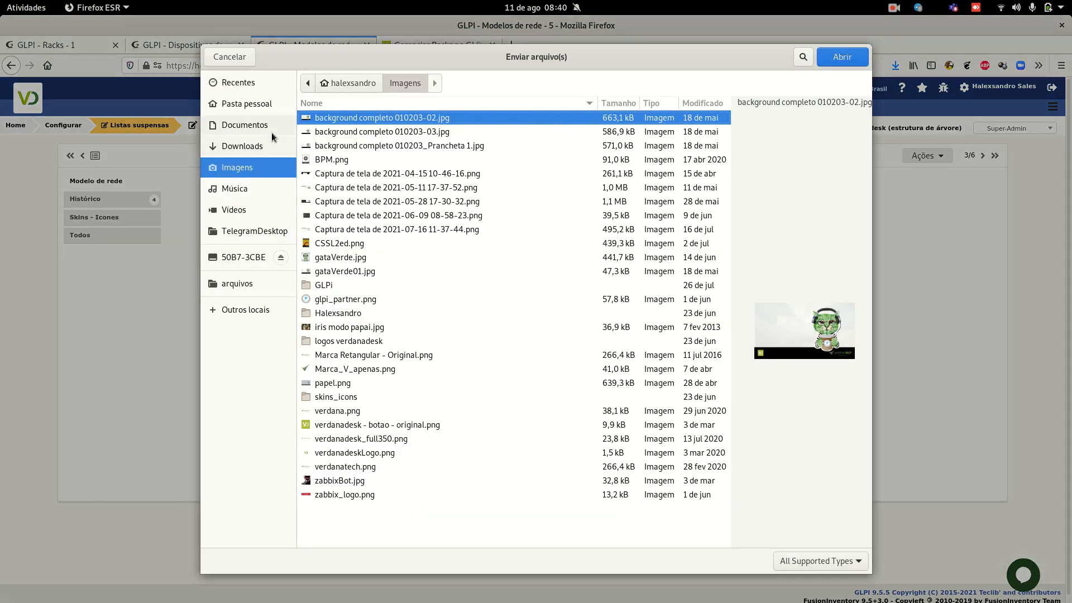
pyautogui.click(246, 125)
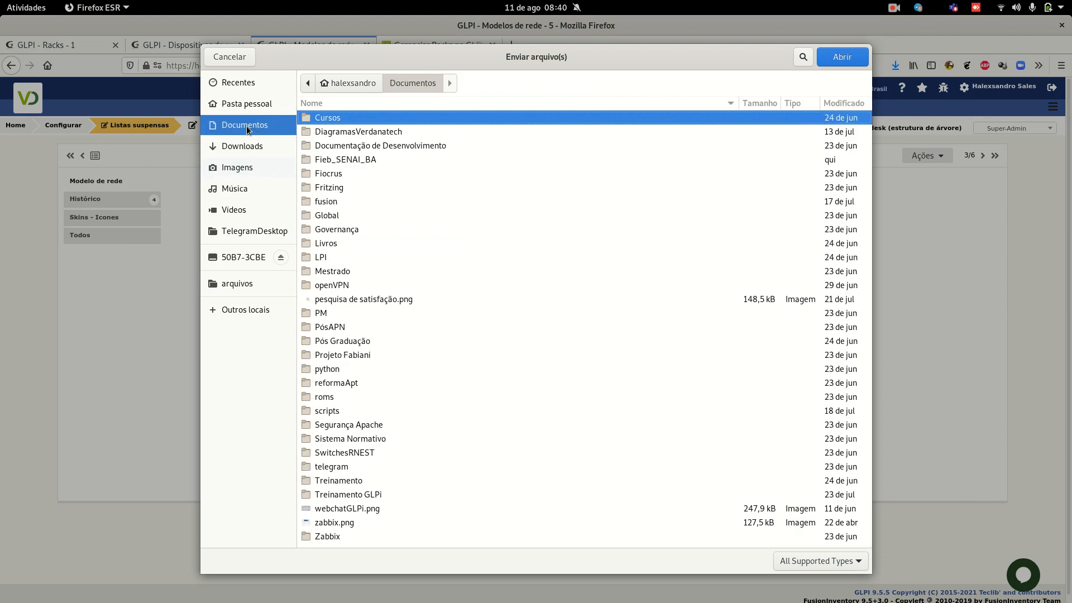
pyautogui.click(271, 105)
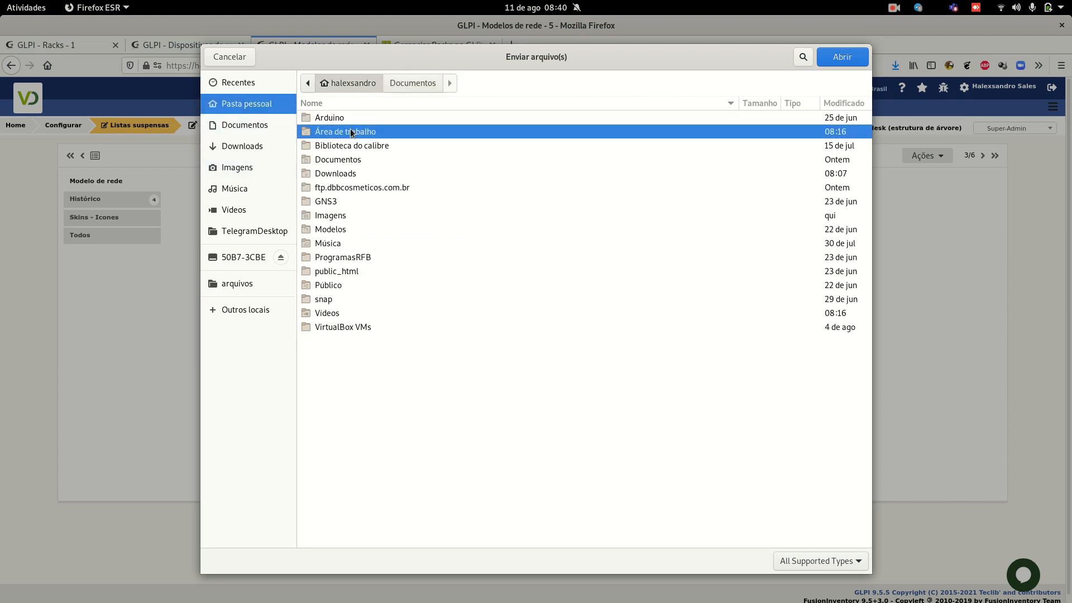
pyautogui.doubleClick(354, 119)
pyautogui.doubleClick(338, 118)
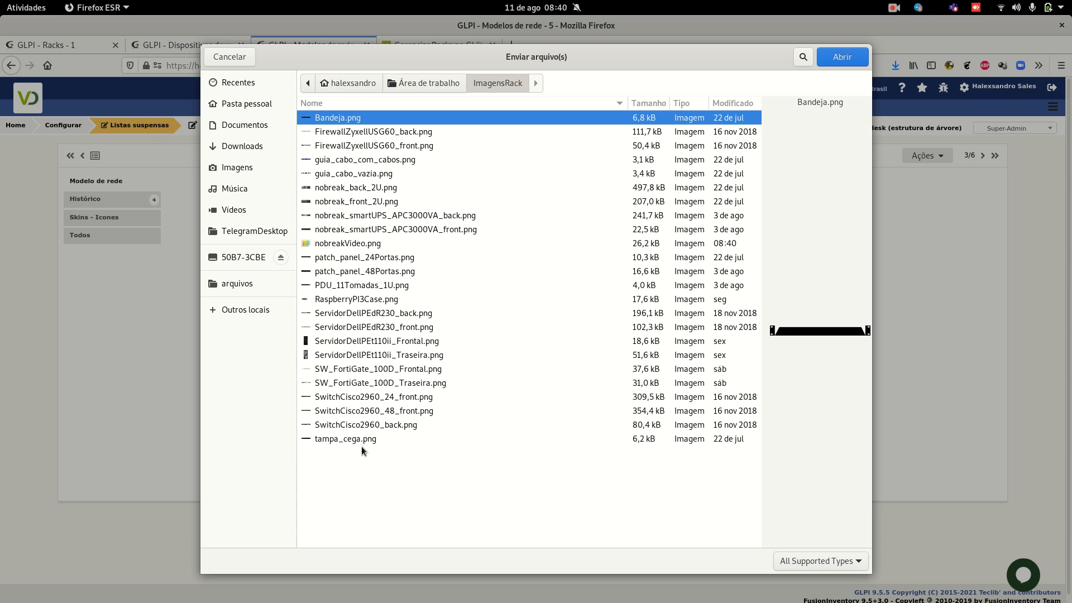
pyautogui.click(361, 245)
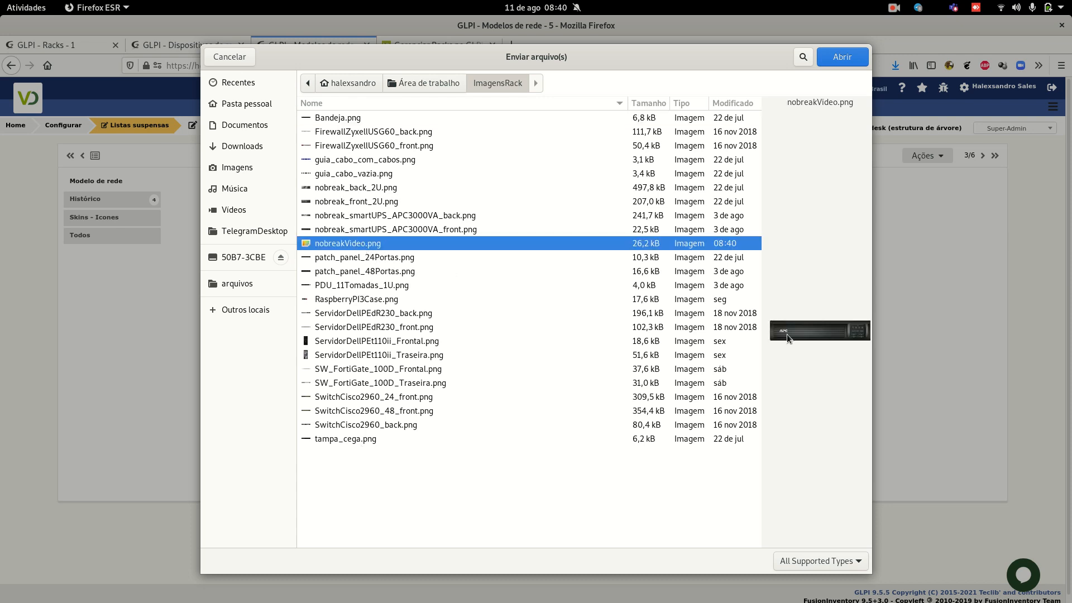
pyautogui.doubleClick(370, 245)
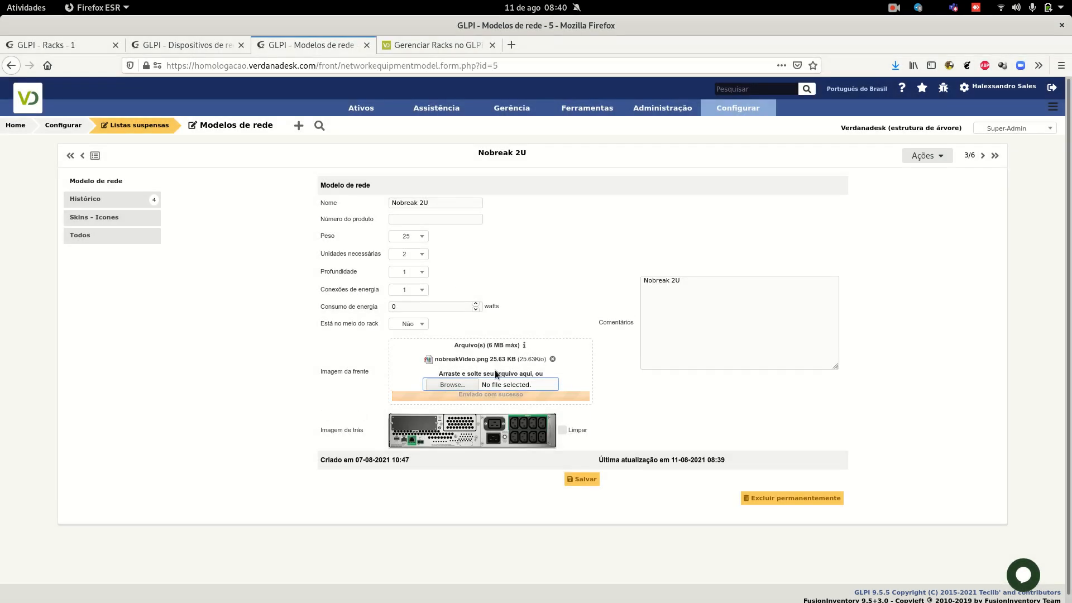
pyautogui.click(581, 473)
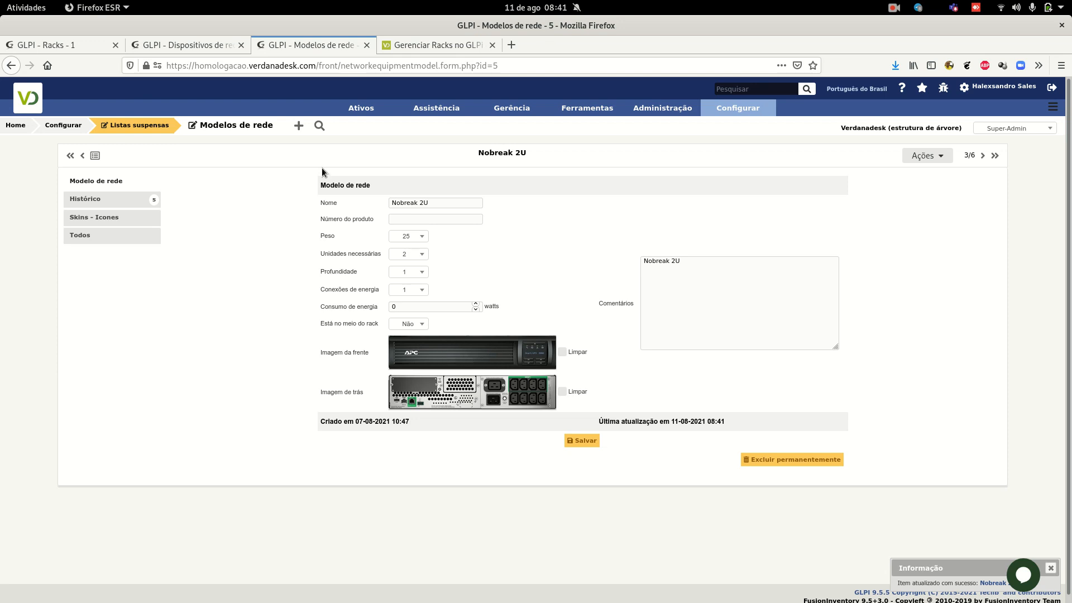
# Reload the rack layout and hide the text labels to inspect the nobreak's new front image
pyautogui.click(76, 40)
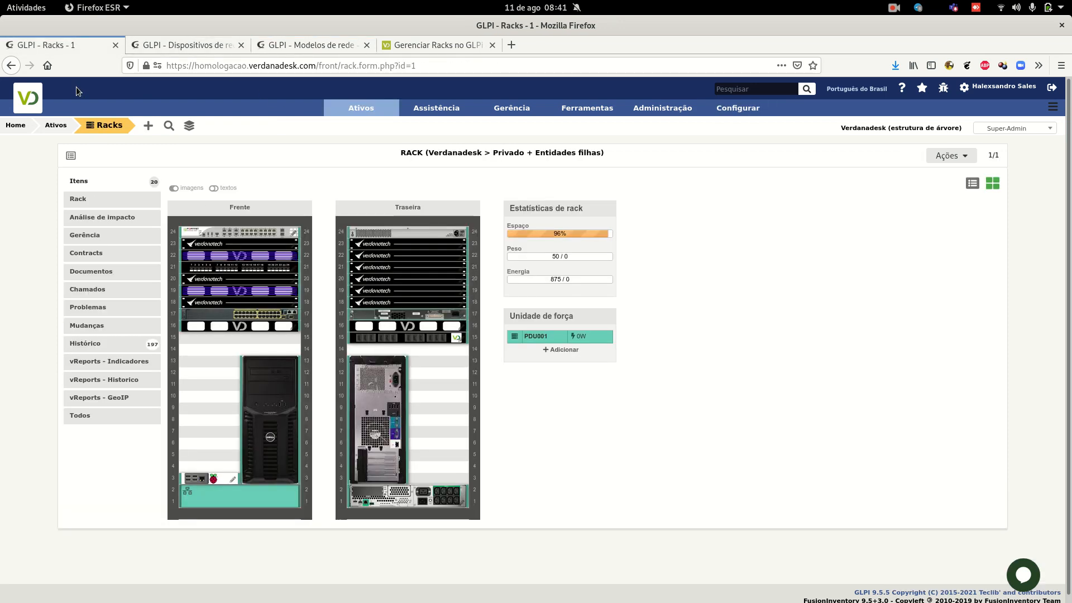
pyautogui.press('F5')
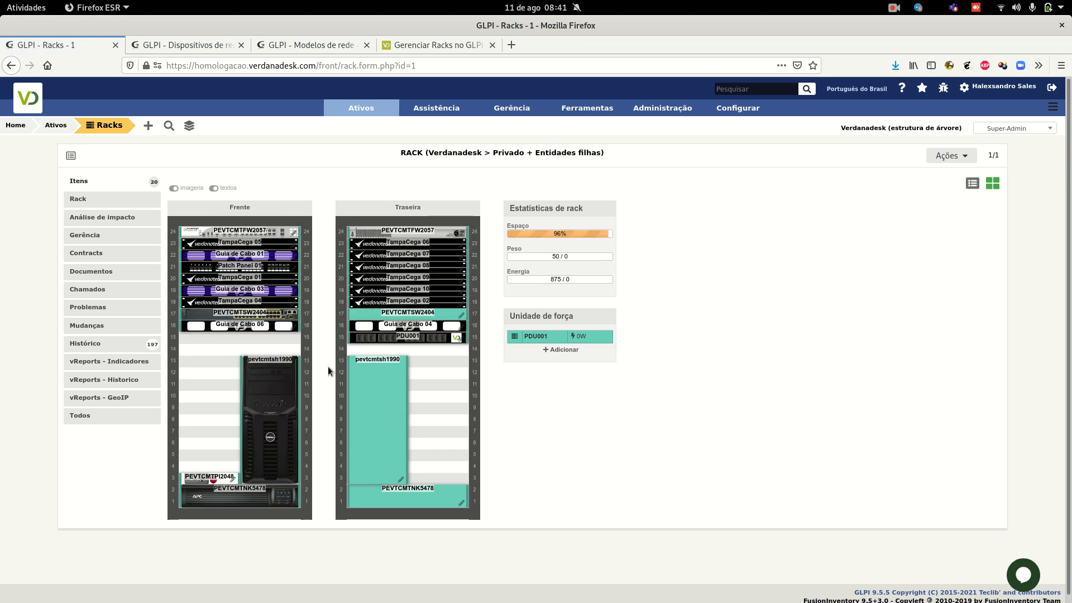
pyautogui.click(215, 188)
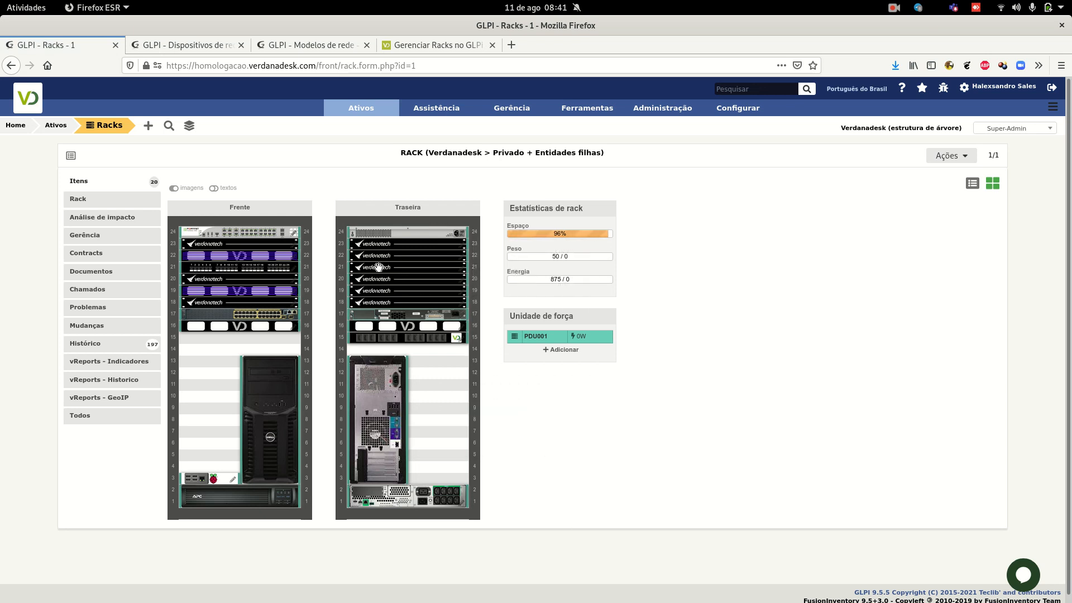
# Create a new rack asset named "Rack video"
pyautogui.moveTo(287, 258)
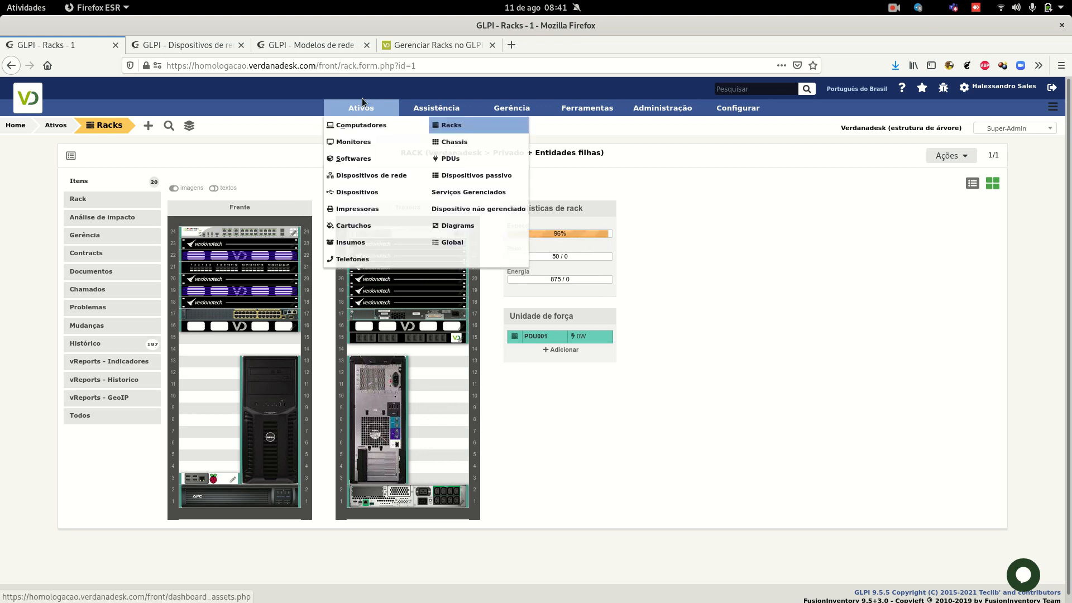
pyautogui.moveTo(363, 115)
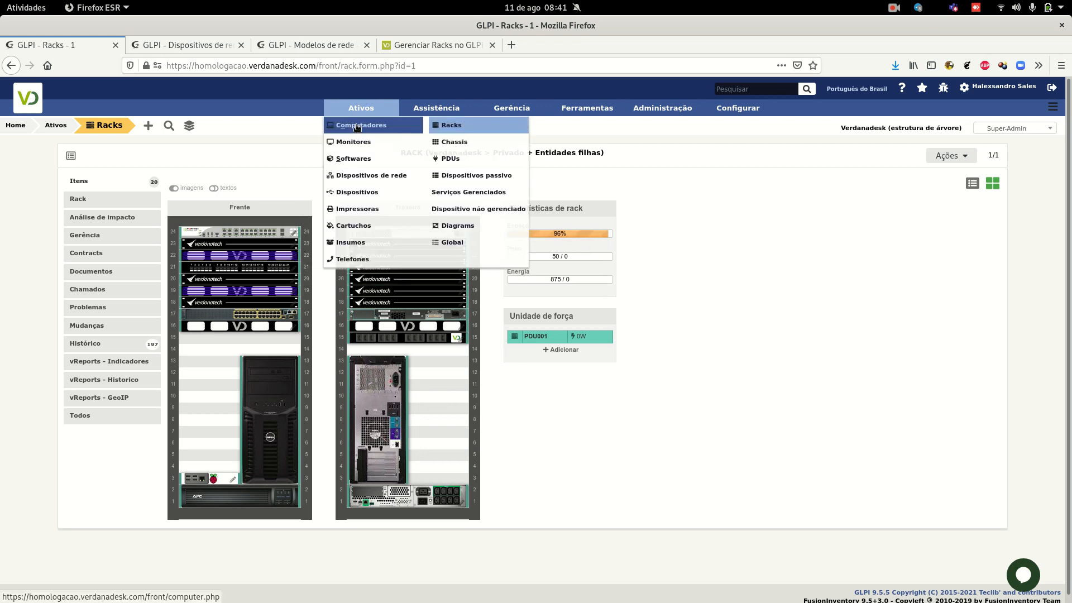
pyautogui.click(444, 126)
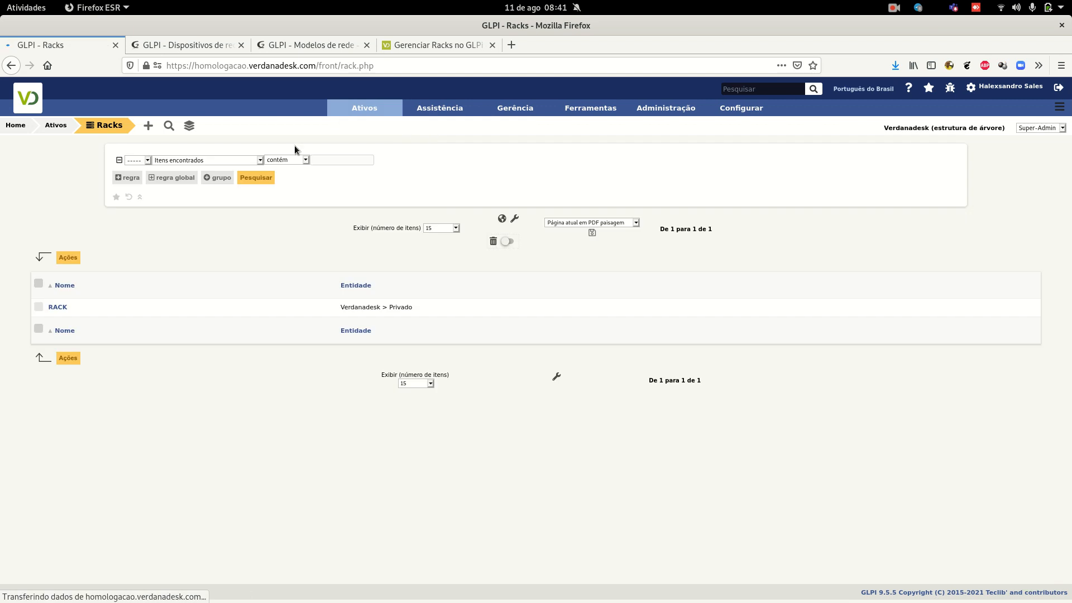
pyautogui.click(149, 126)
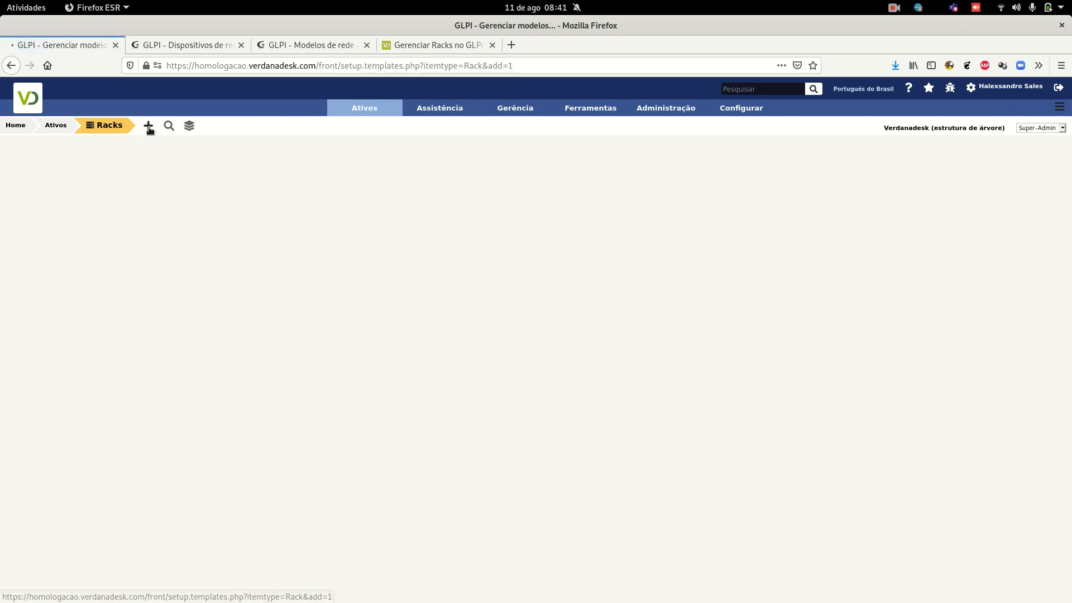
pyautogui.click(409, 222)
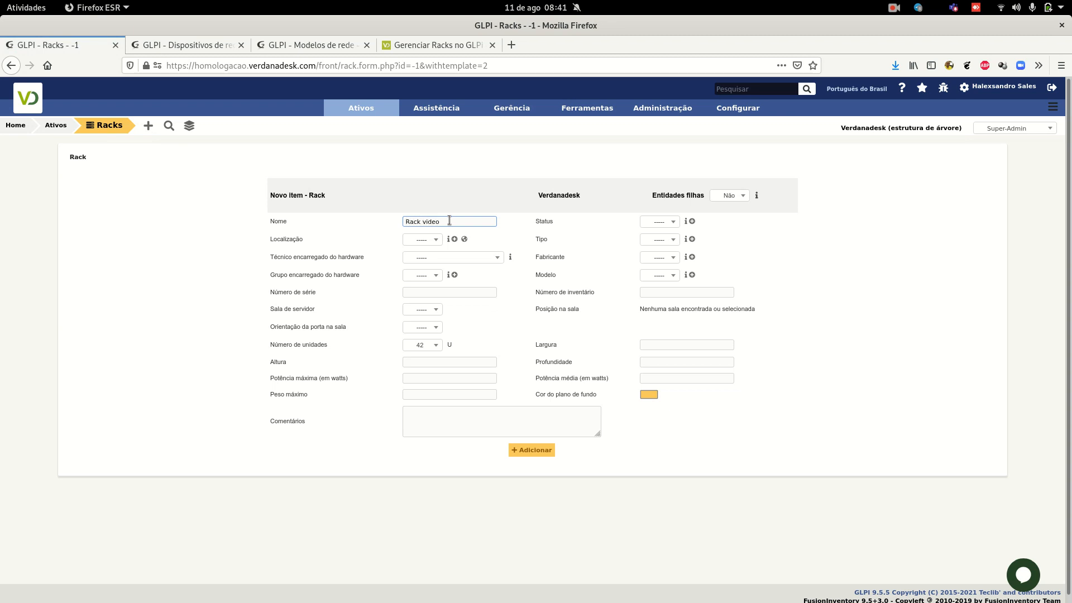
pyautogui.click(526, 456)
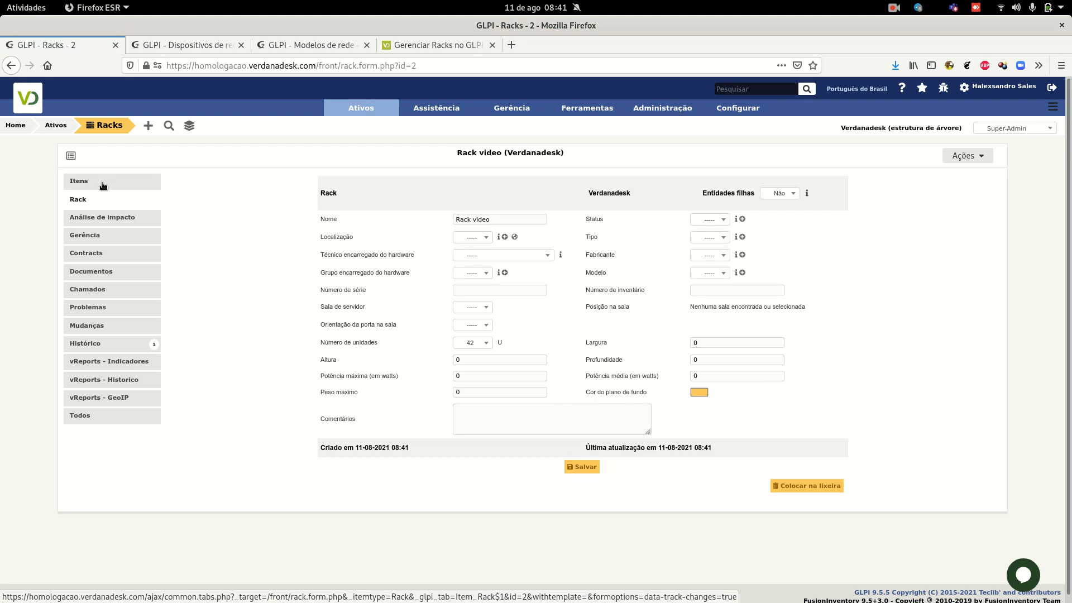
# Open the new rack's items (Itens) and examine its front and rear unit layouts
pyautogui.click(91, 183)
pyautogui.scroll(-3, 223, 300)
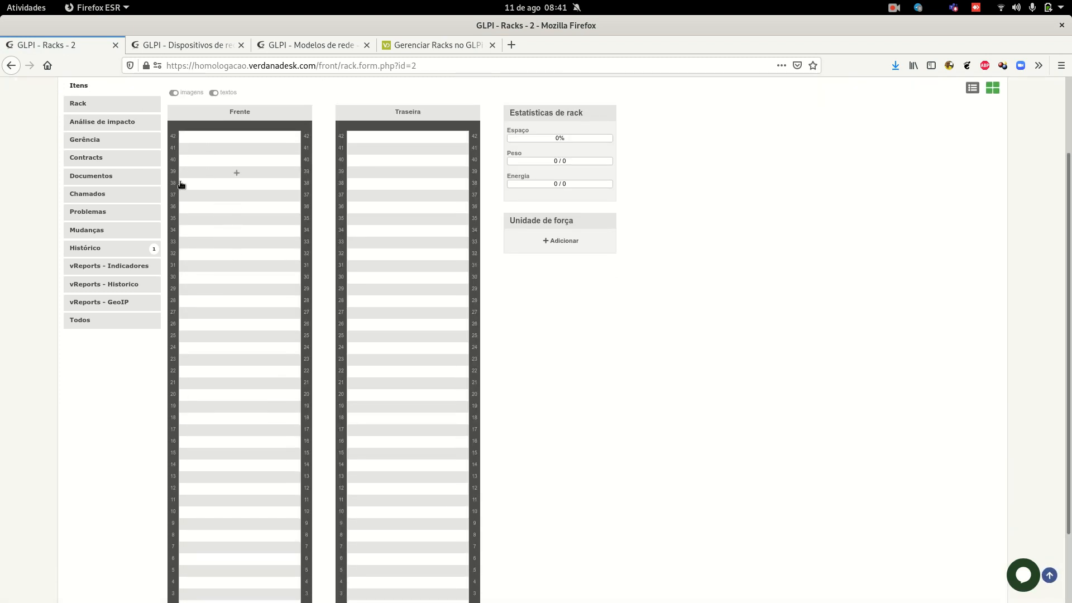
pyautogui.scroll(-2, 184, 306)
pyautogui.scroll(5, 191, 373)
pyautogui.scroll(-3, 228, 282)
pyautogui.scroll(4, 230, 292)
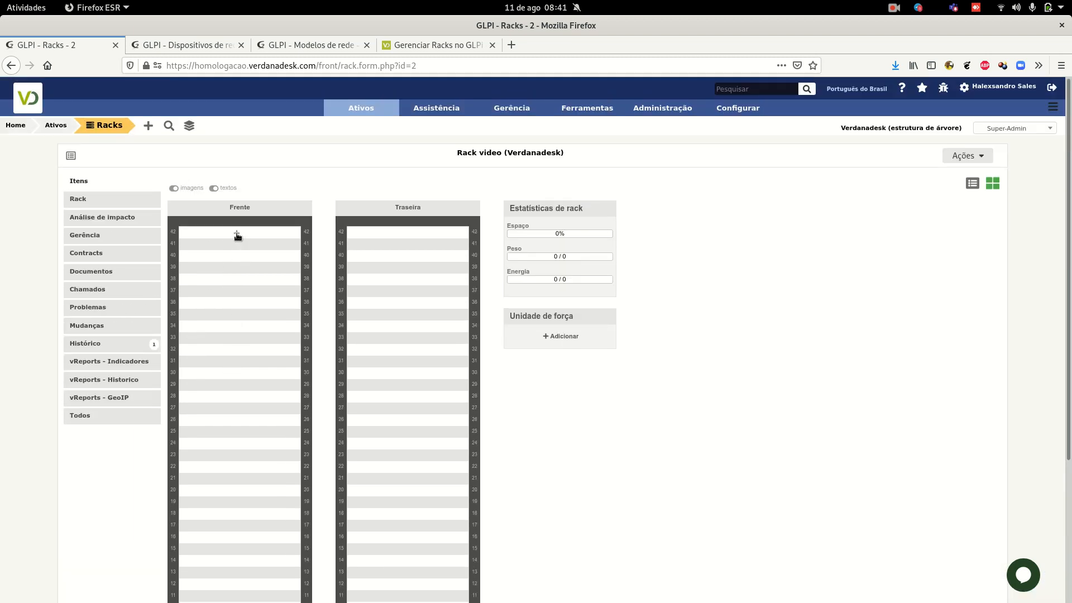
pyautogui.click(237, 234)
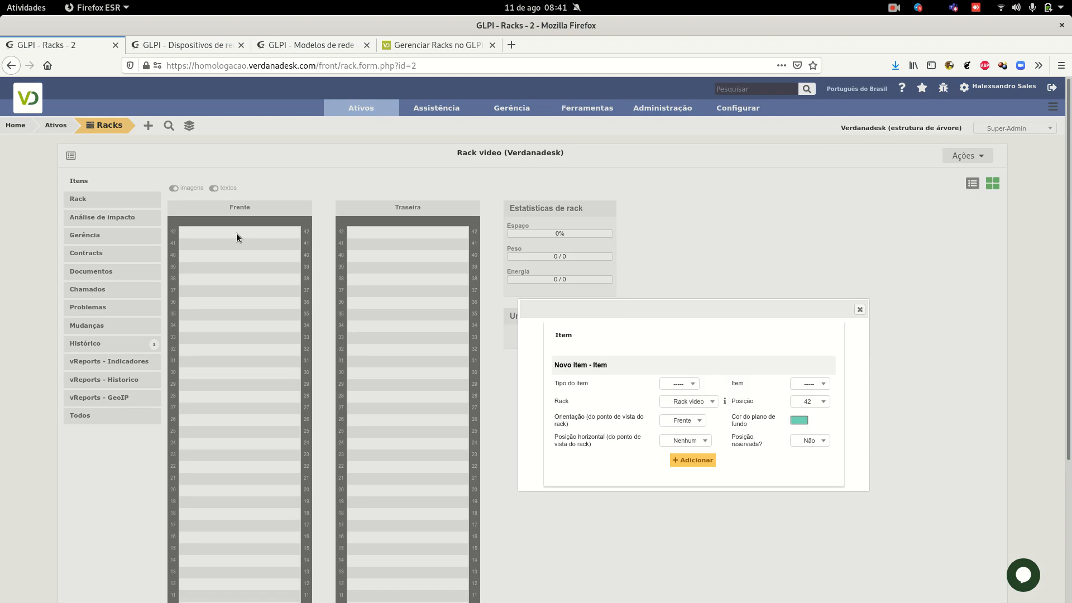
pyautogui.click(695, 384)
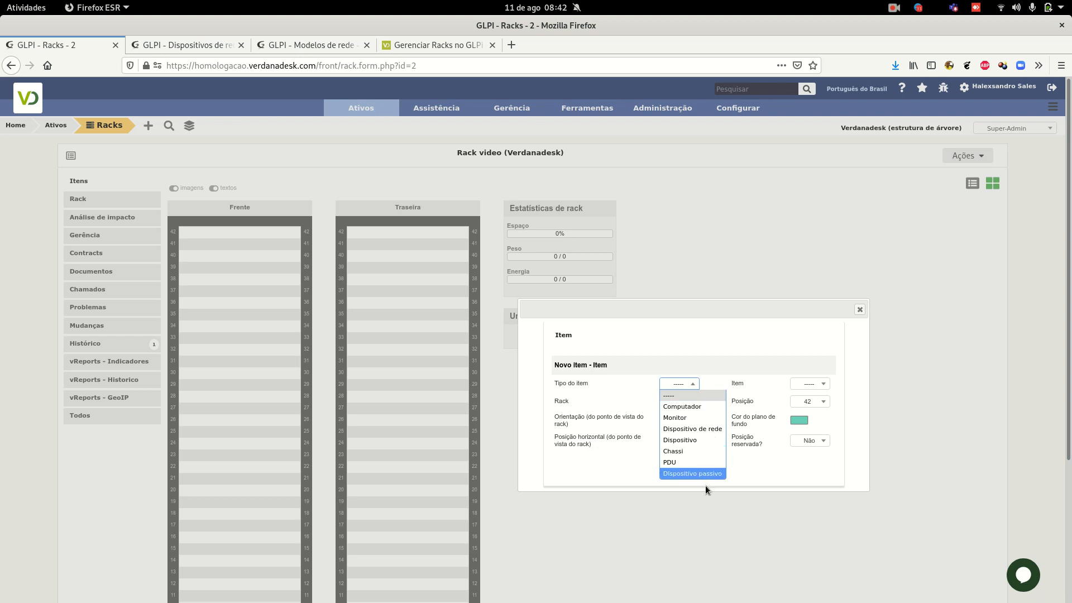
pyautogui.click(719, 431)
pyautogui.click(819, 385)
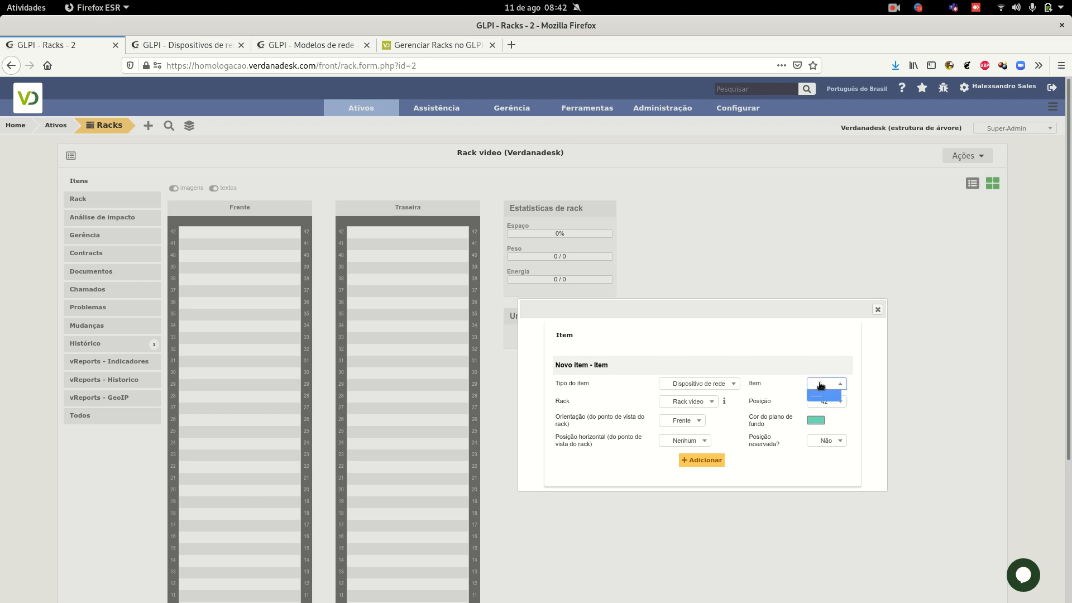
pyautogui.click(820, 386)
pyautogui.click(877, 311)
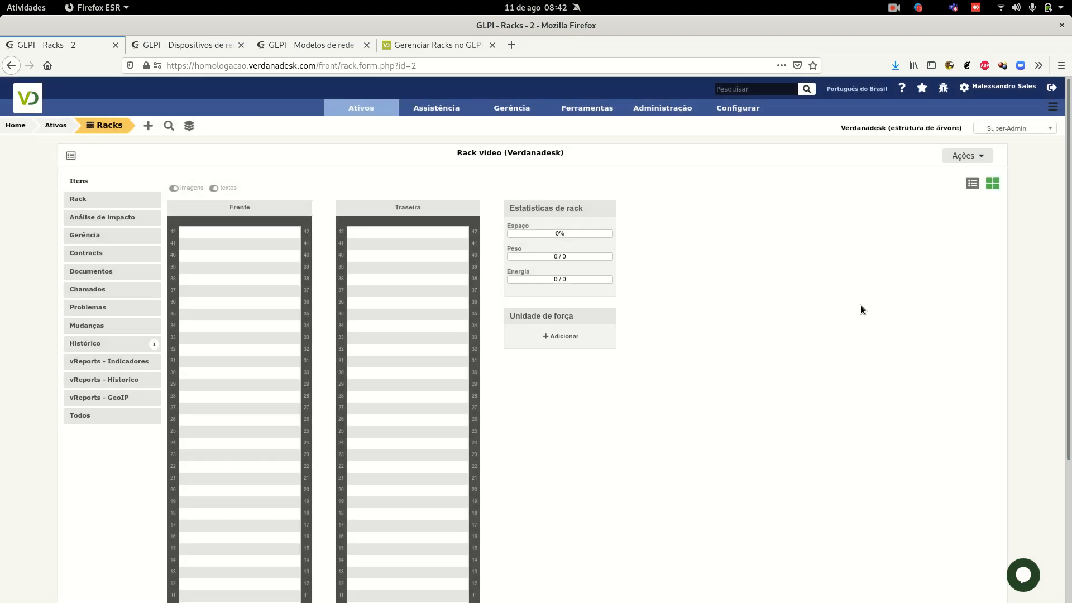
# Set the Entidades filhas option of Rack video to Sim and save the rack
pyautogui.click(140, 199)
pyautogui.click(780, 193)
pyautogui.click(769, 218)
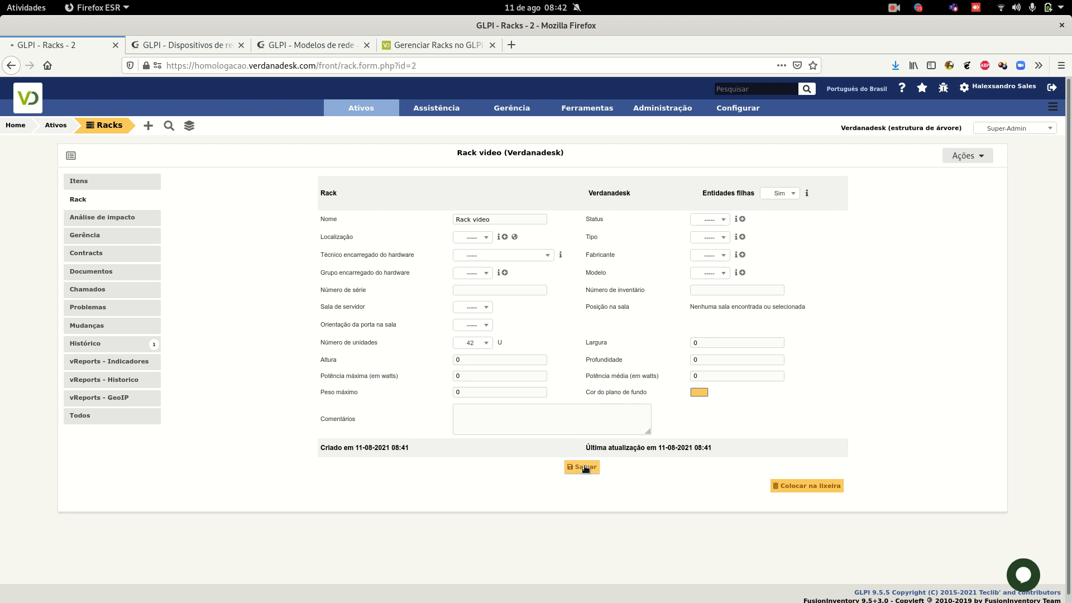
pyautogui.click(584, 467)
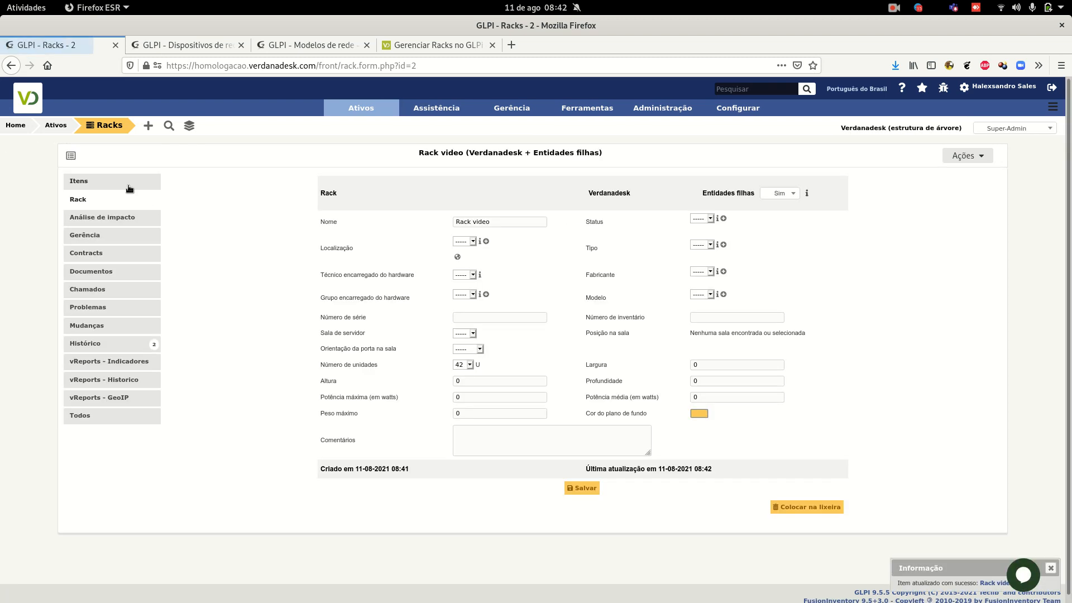
pyautogui.click(118, 182)
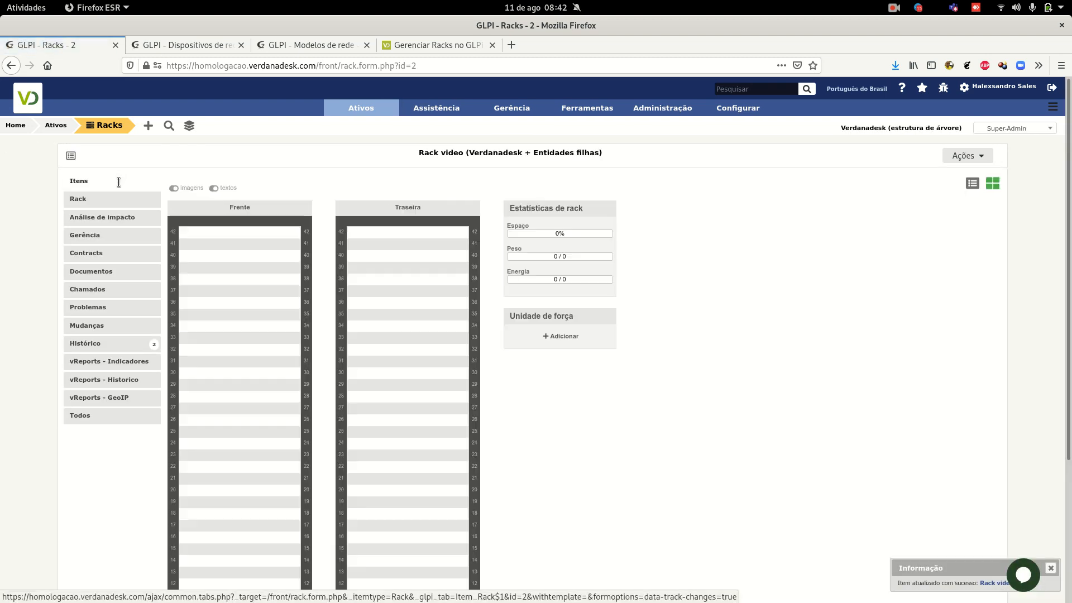
pyautogui.click(235, 235)
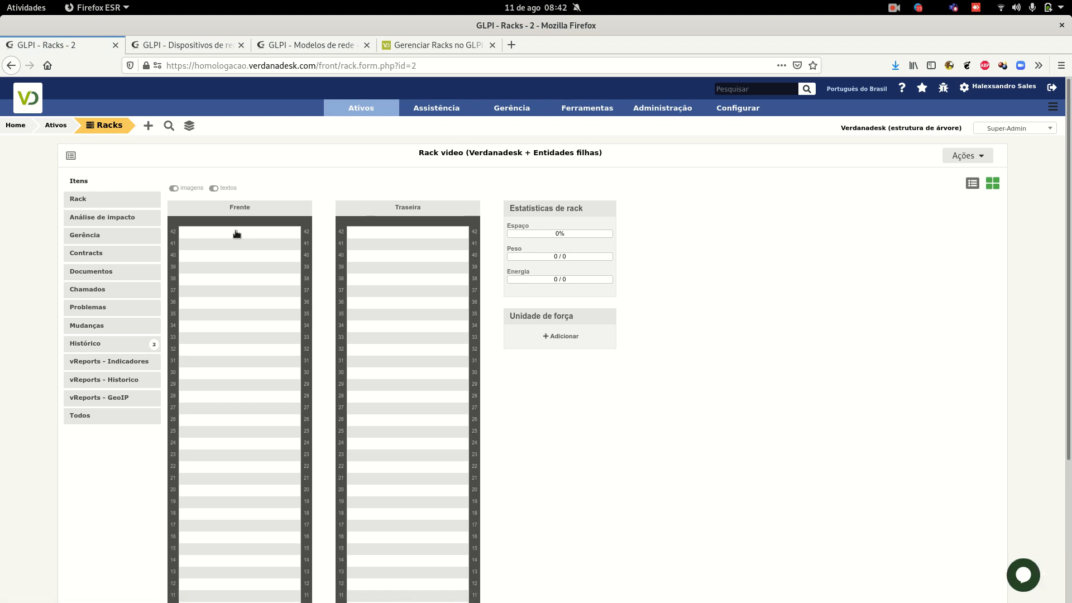
pyautogui.click(689, 384)
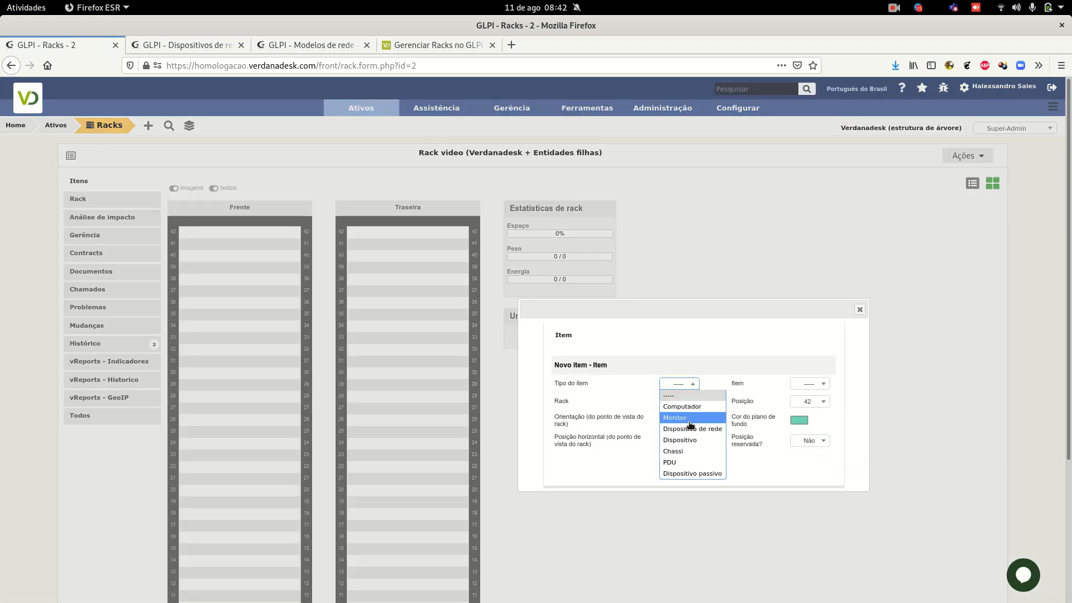
pyautogui.click(690, 430)
pyautogui.click(832, 384)
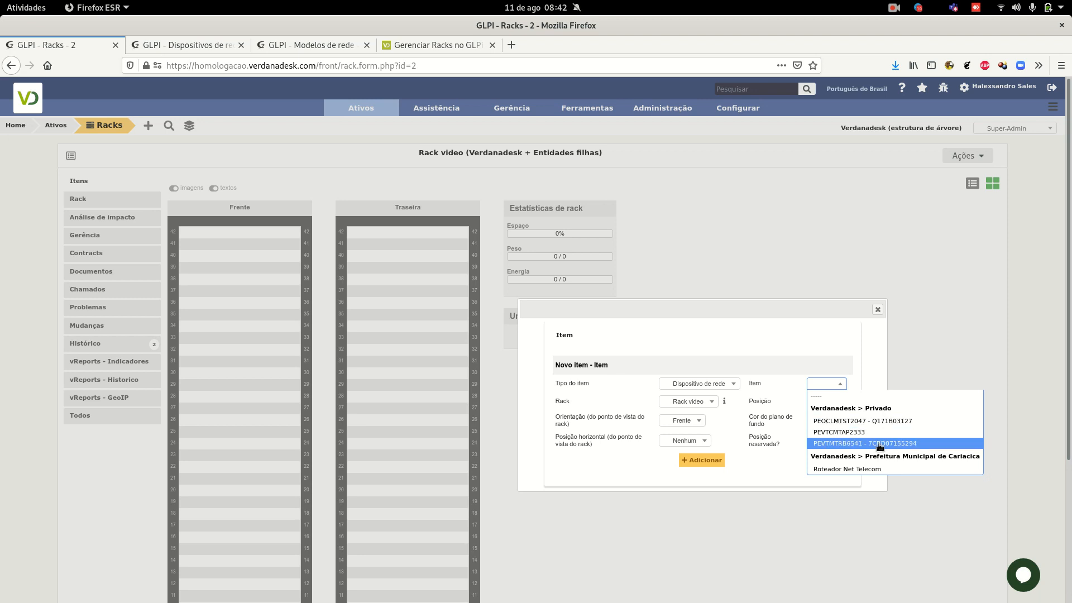
pyautogui.doubleClick(815, 349)
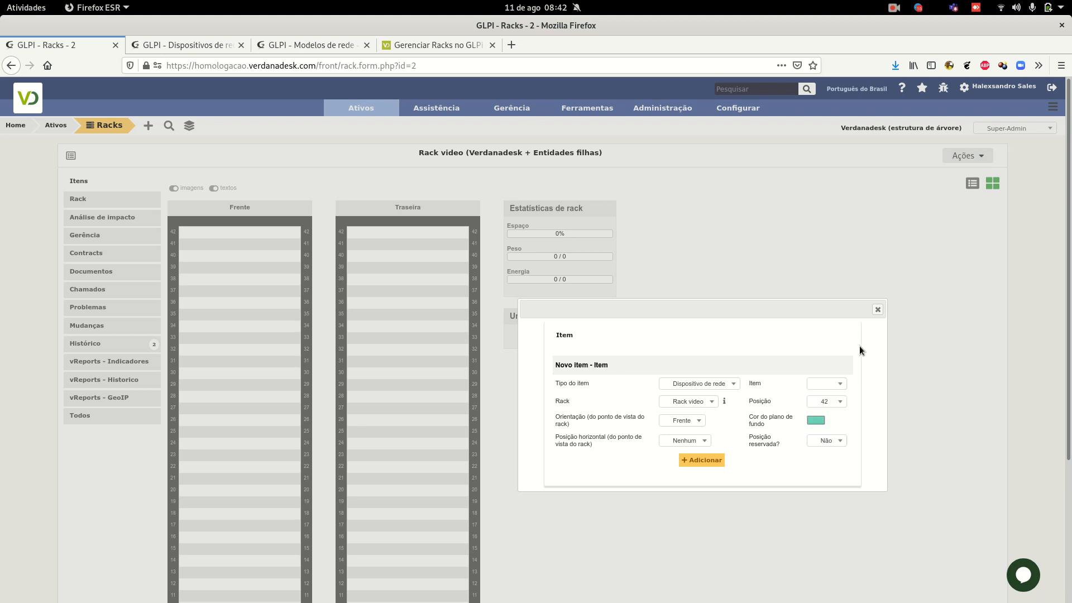
pyautogui.click(878, 310)
# Open the record of switch PEVTCMTSW2404 among the network devices and check its data center position
pyautogui.moveTo(361, 108)
pyautogui.click(389, 176)
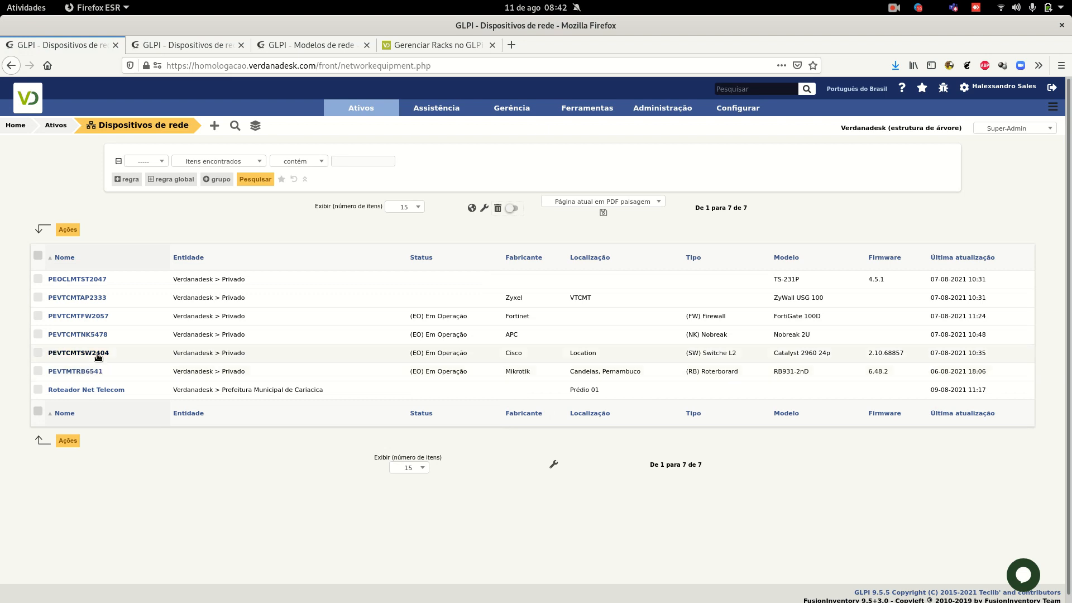
pyautogui.click(96, 354)
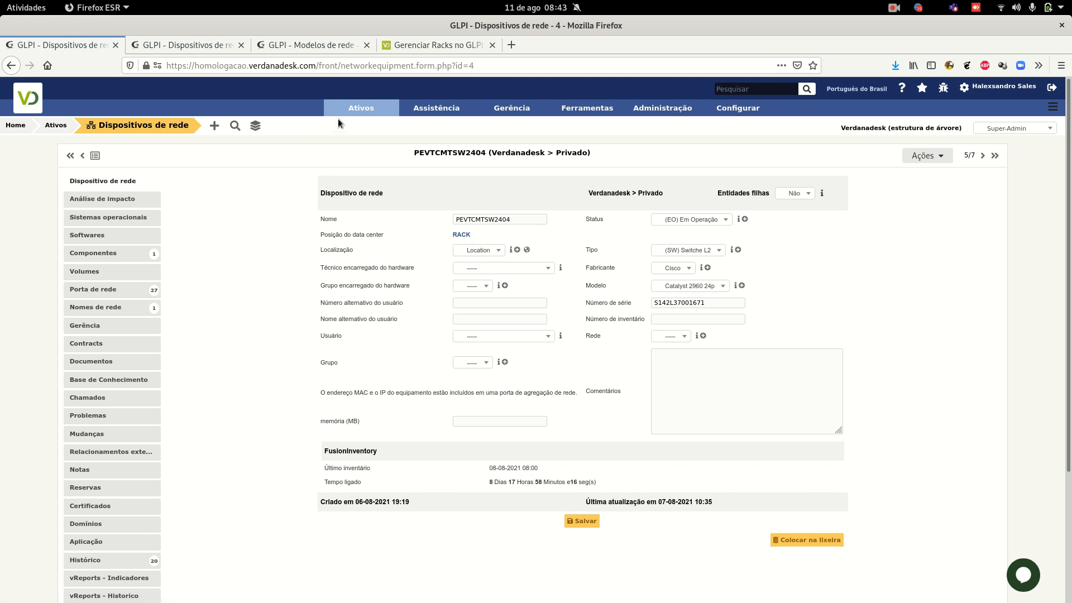
# Open the existing rack named RACK, hide its text labels and inspect switch PEVTCMTSW2404 in the front layout
pyautogui.moveTo(363, 102)
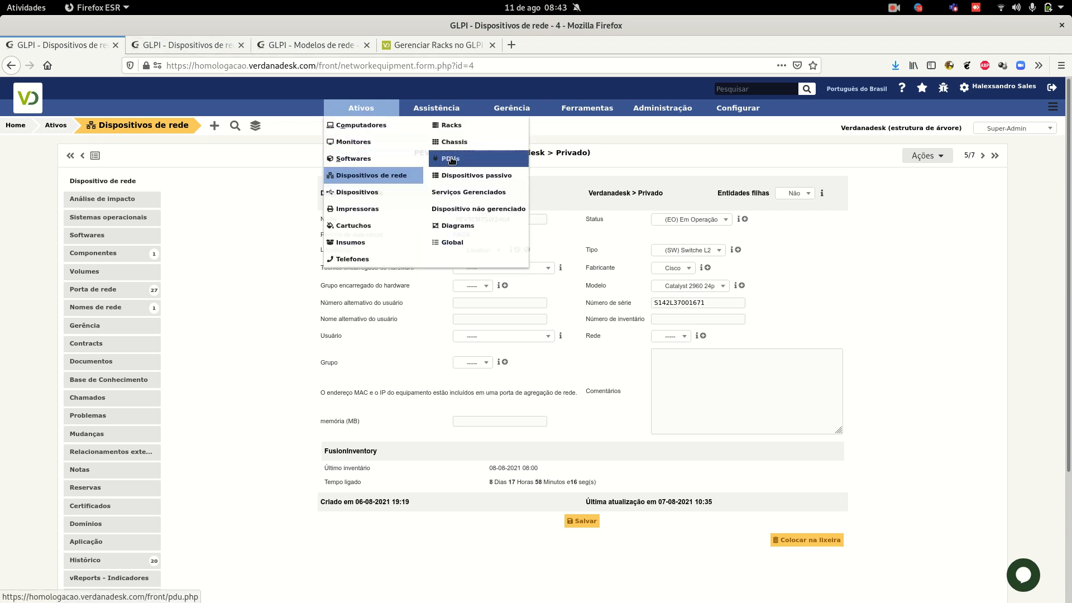
pyautogui.click(454, 126)
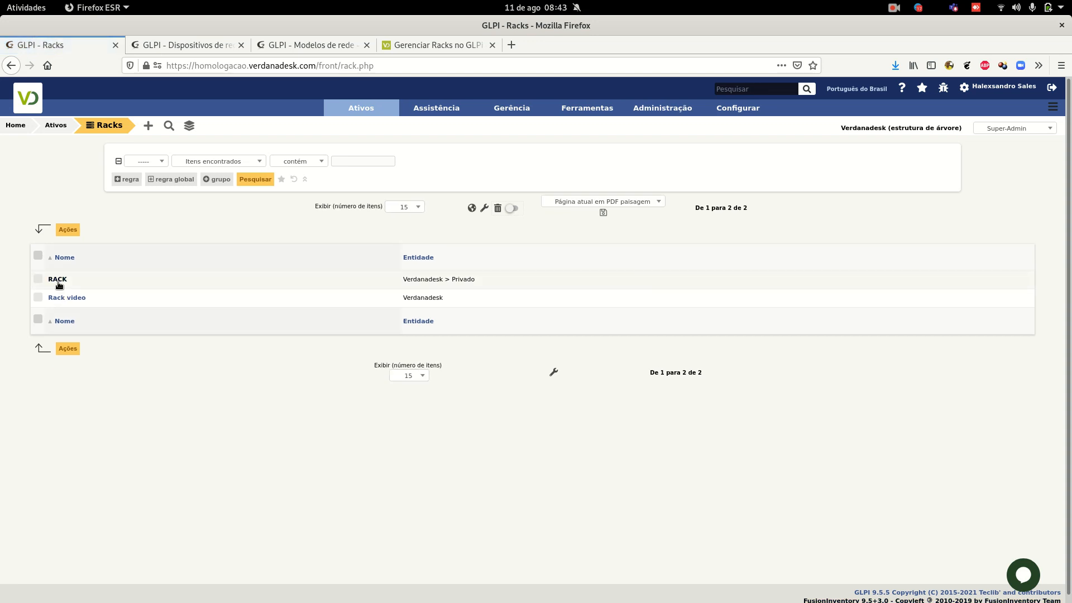
pyautogui.click(58, 281)
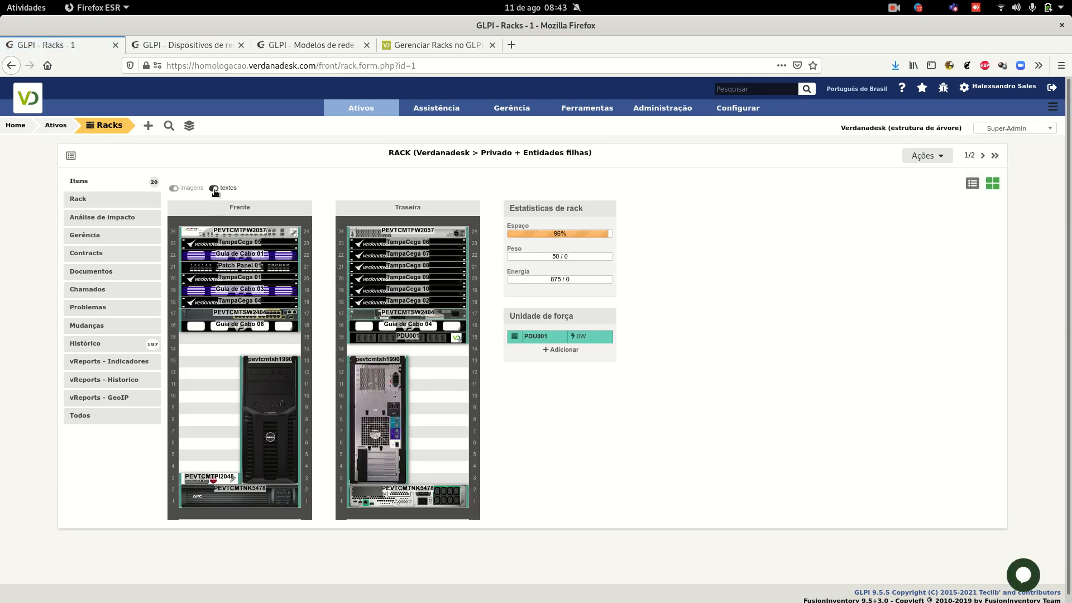
pyautogui.click(214, 188)
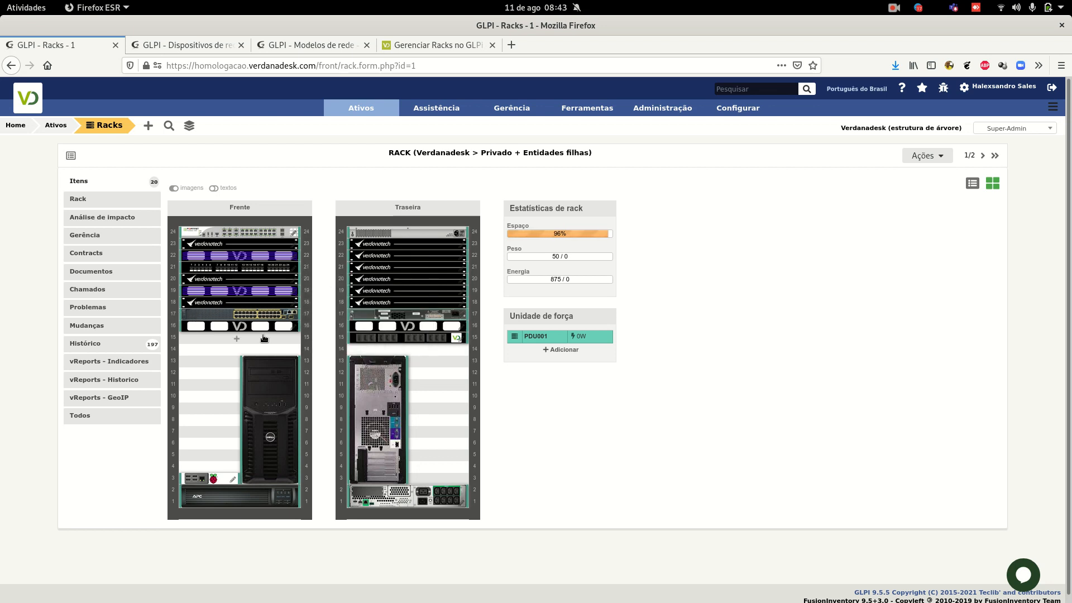
pyautogui.moveTo(240, 315); pyautogui.dragTo(288, 303)
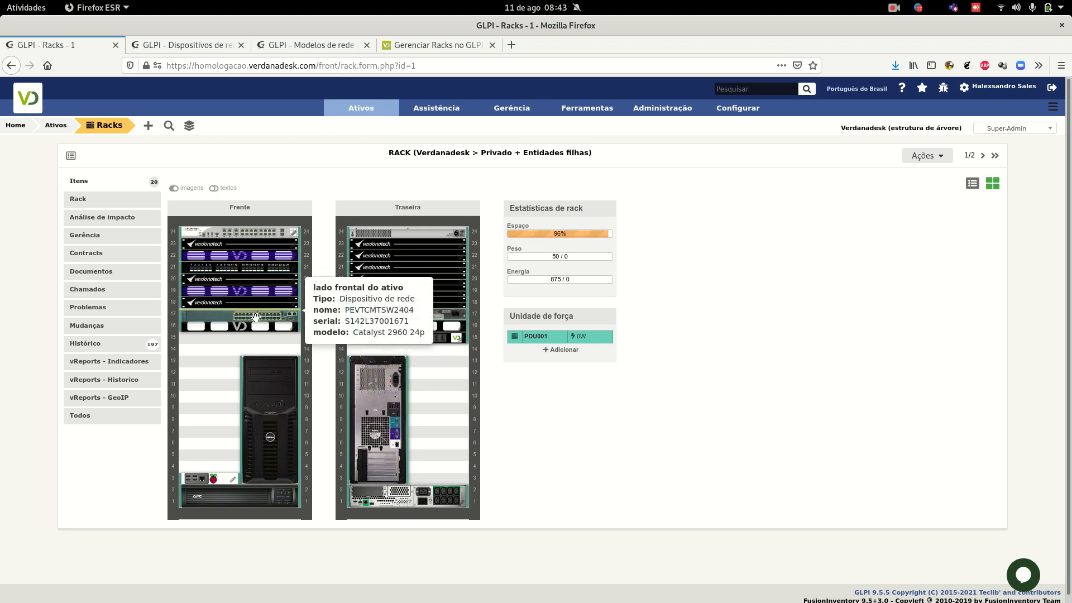
# Remove PEVTCMTSW2404 from RACK's item list by permanently deleting the relation between the selected elements
pyautogui.click(974, 184)
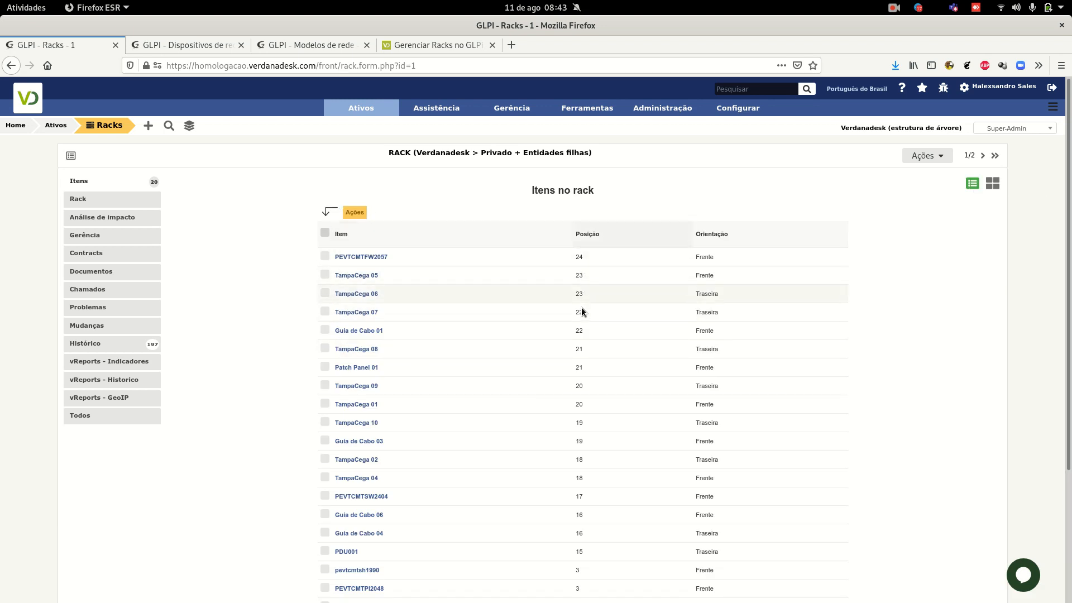
pyautogui.moveTo(334, 497); pyautogui.dragTo(386, 499)
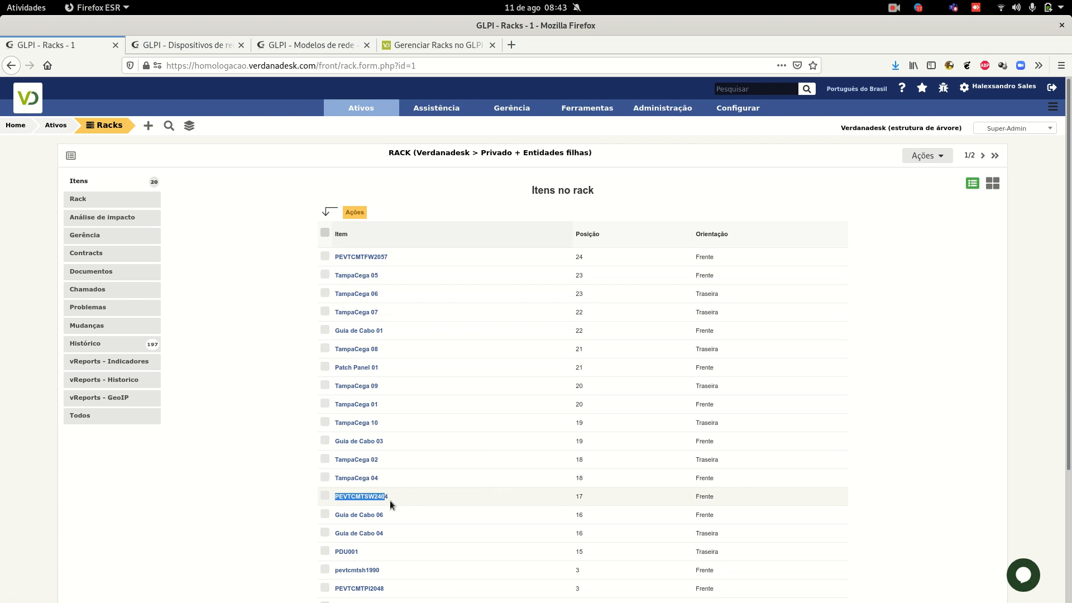
pyautogui.click(327, 498)
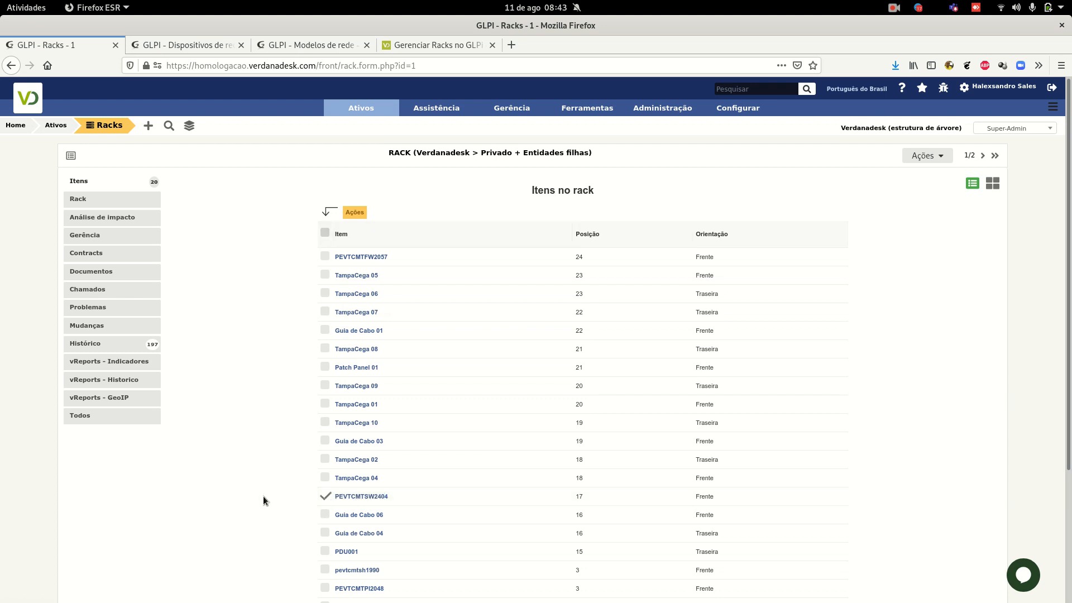
pyautogui.scroll(-3, 282, 463)
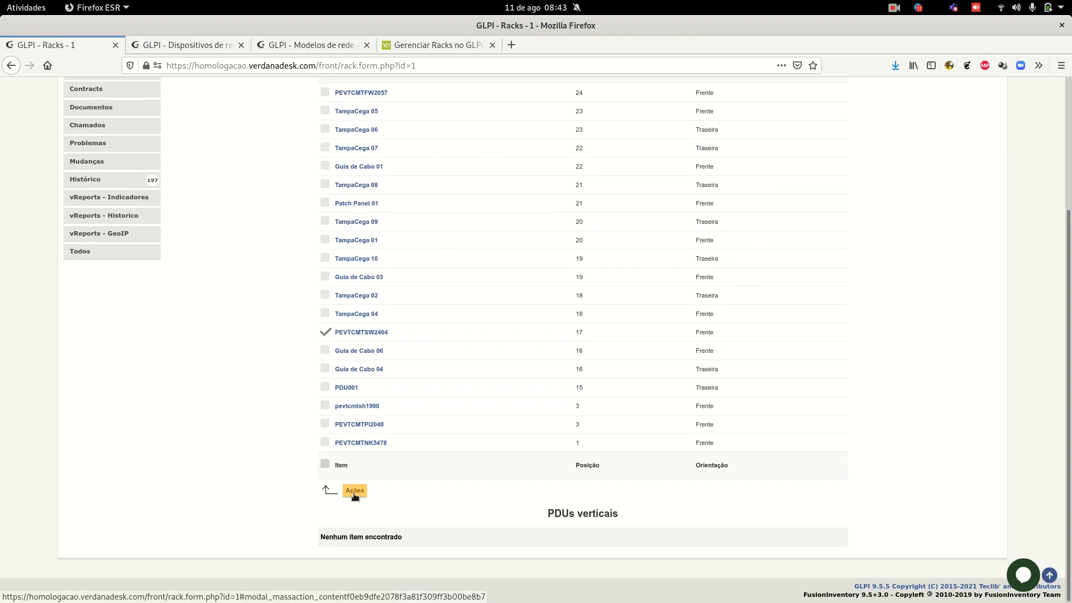
pyautogui.click(354, 491)
pyautogui.click(538, 263)
pyautogui.click(549, 283)
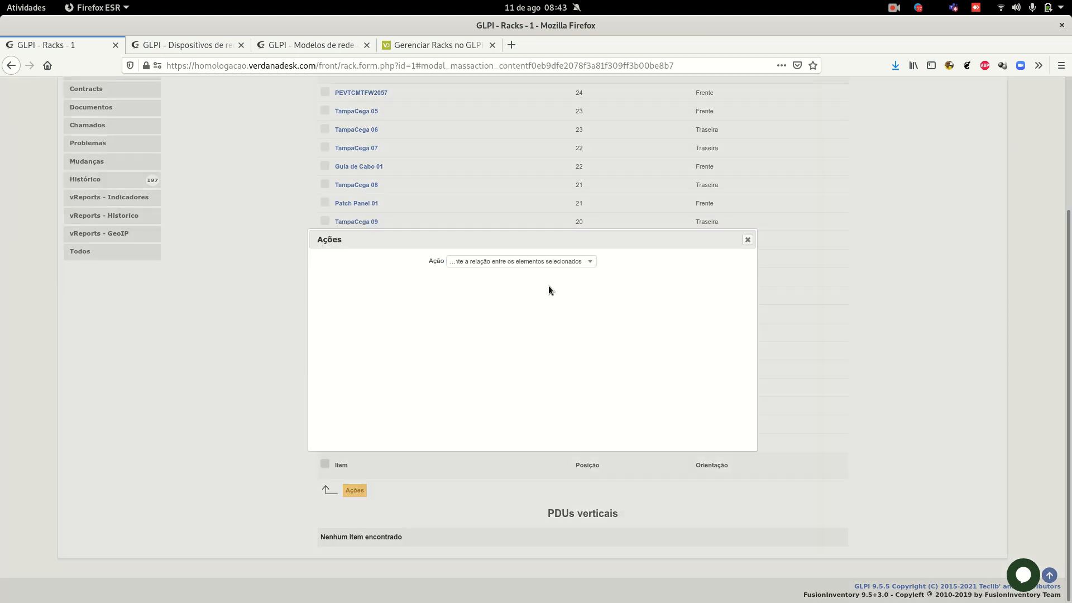
pyautogui.click(501, 264)
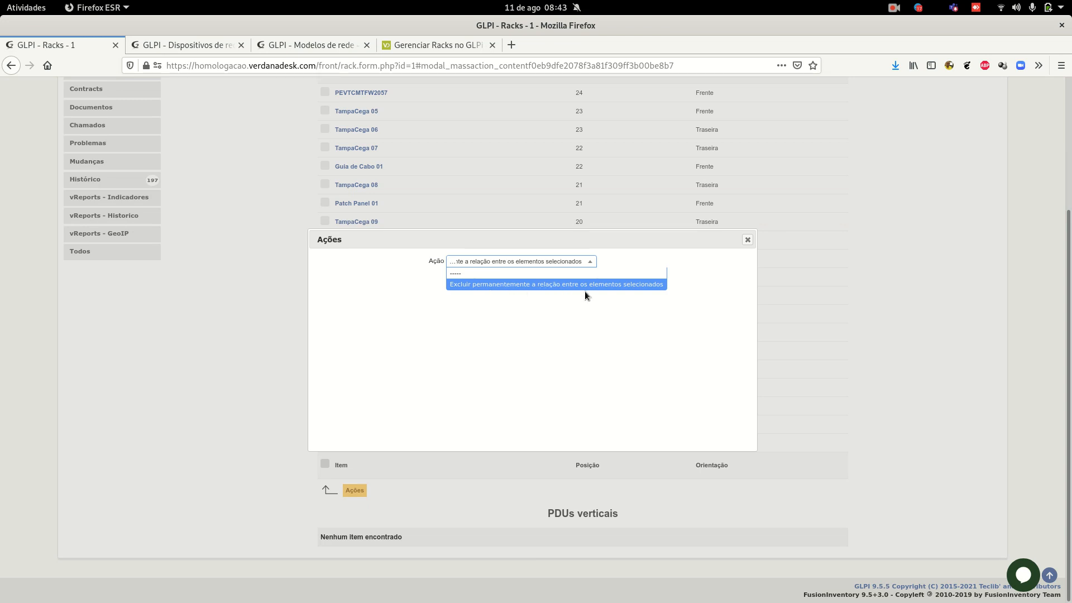
pyautogui.click(568, 304)
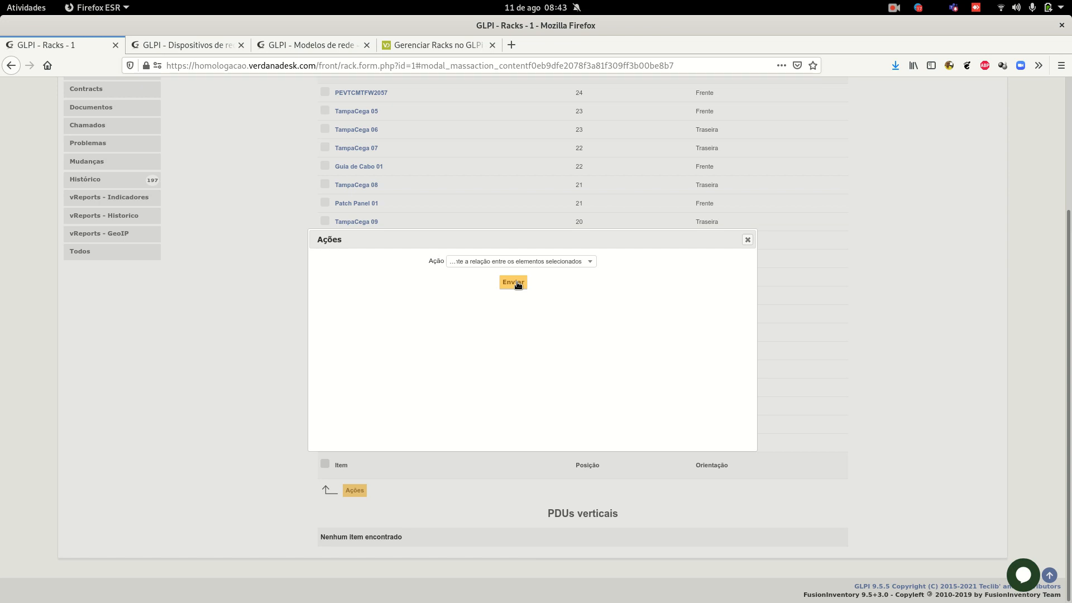
pyautogui.click(513, 282)
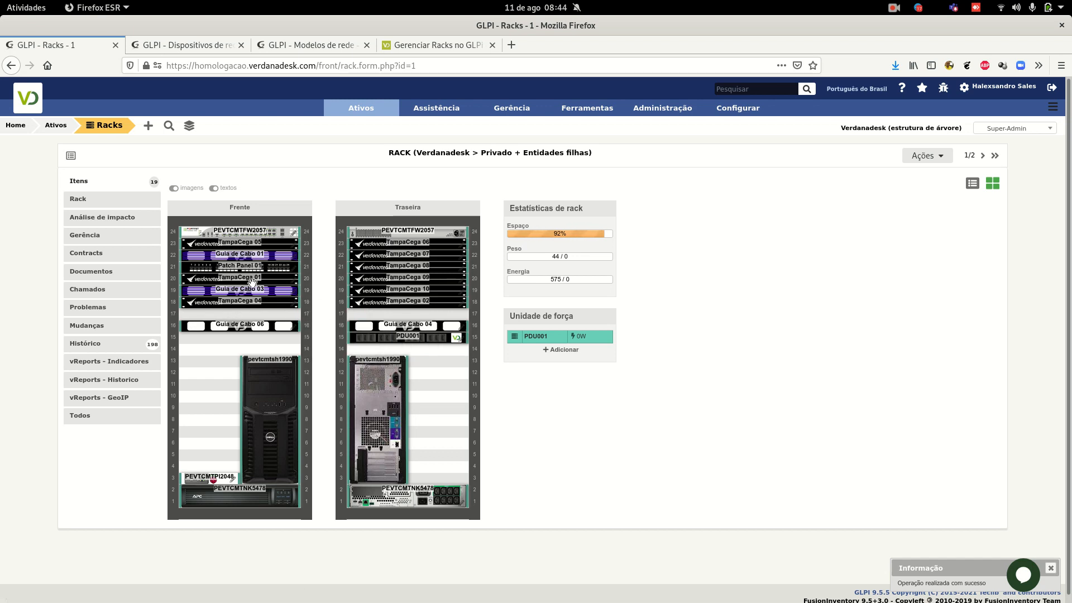
# Add the network device PEVTCMTSW2404 to Rack video at position 41 with Frente orientation
pyautogui.click(110, 125)
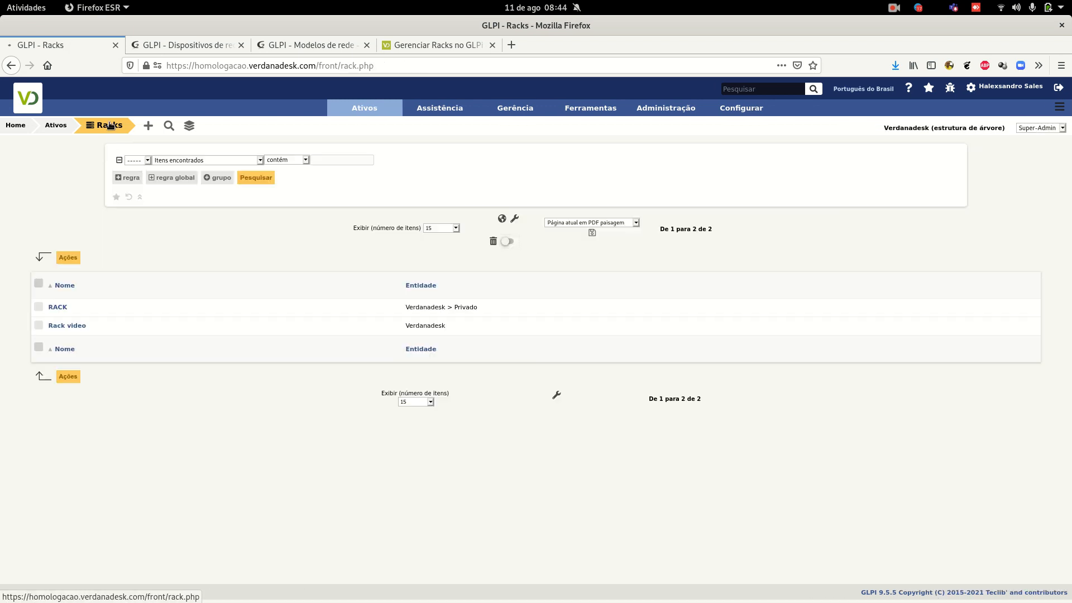
pyautogui.click(75, 309)
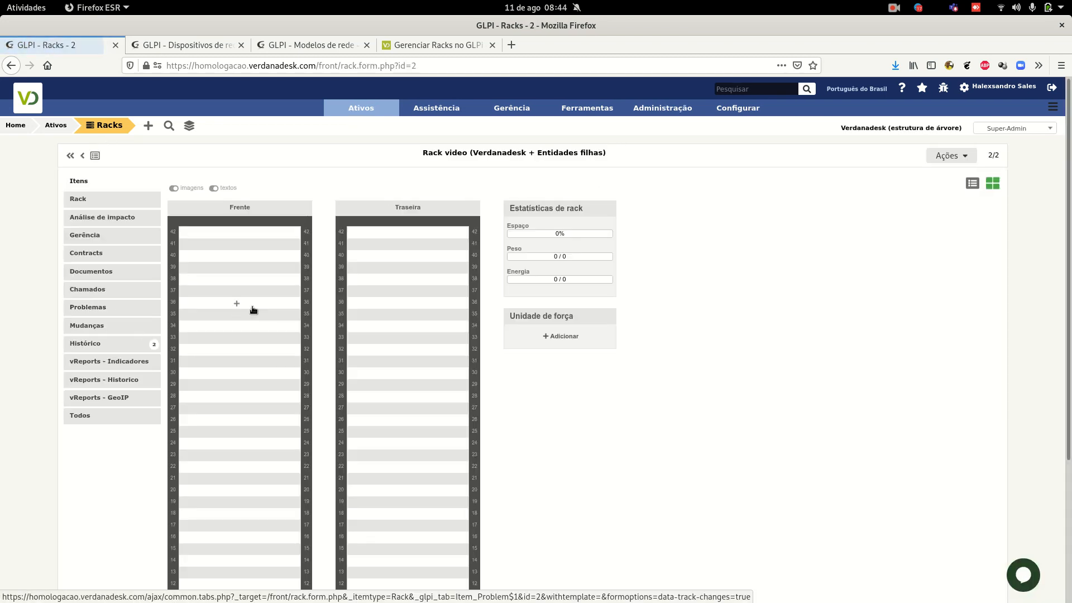
pyautogui.click(235, 247)
pyautogui.click(675, 385)
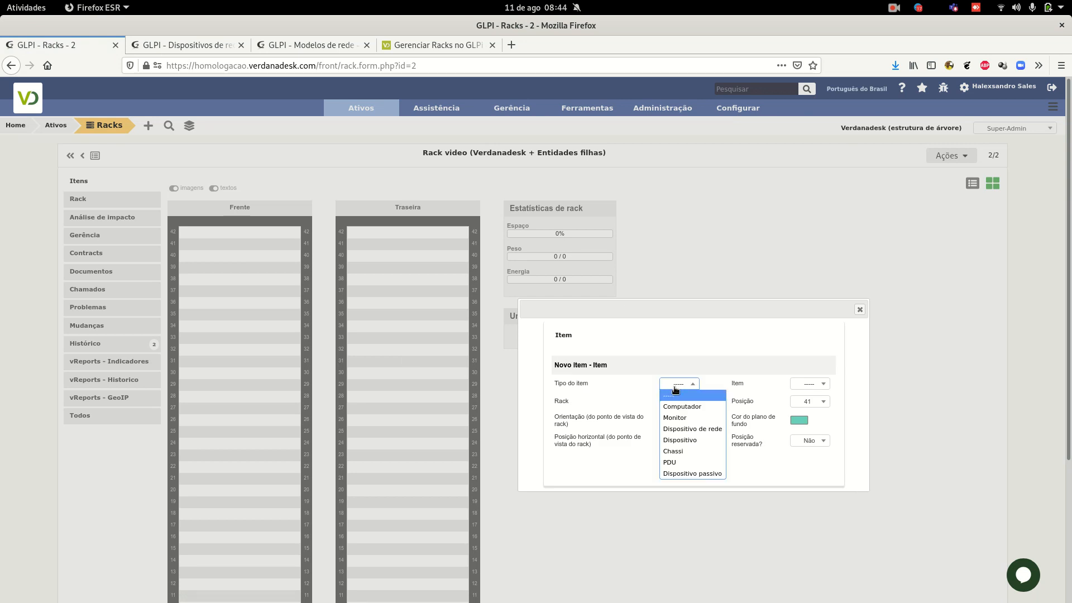
pyautogui.click(698, 430)
pyautogui.click(823, 383)
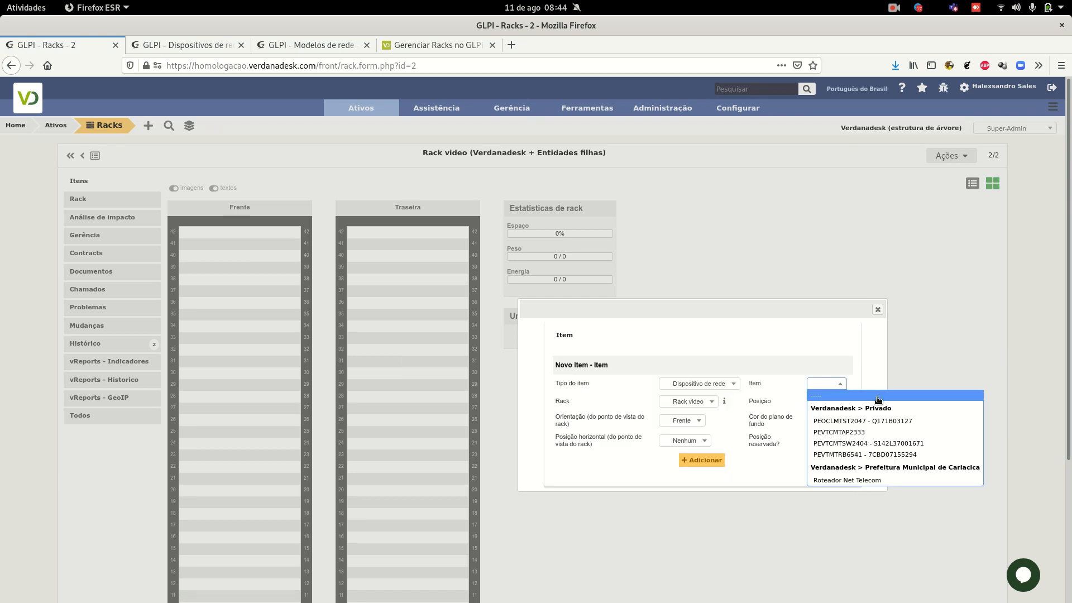
pyautogui.click(870, 445)
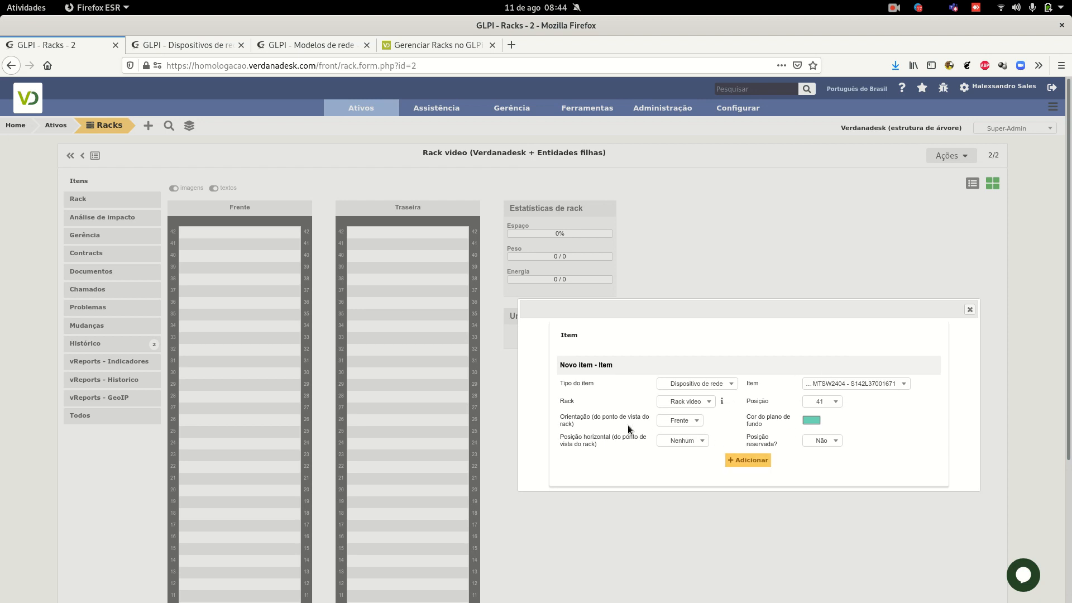
pyautogui.click(745, 461)
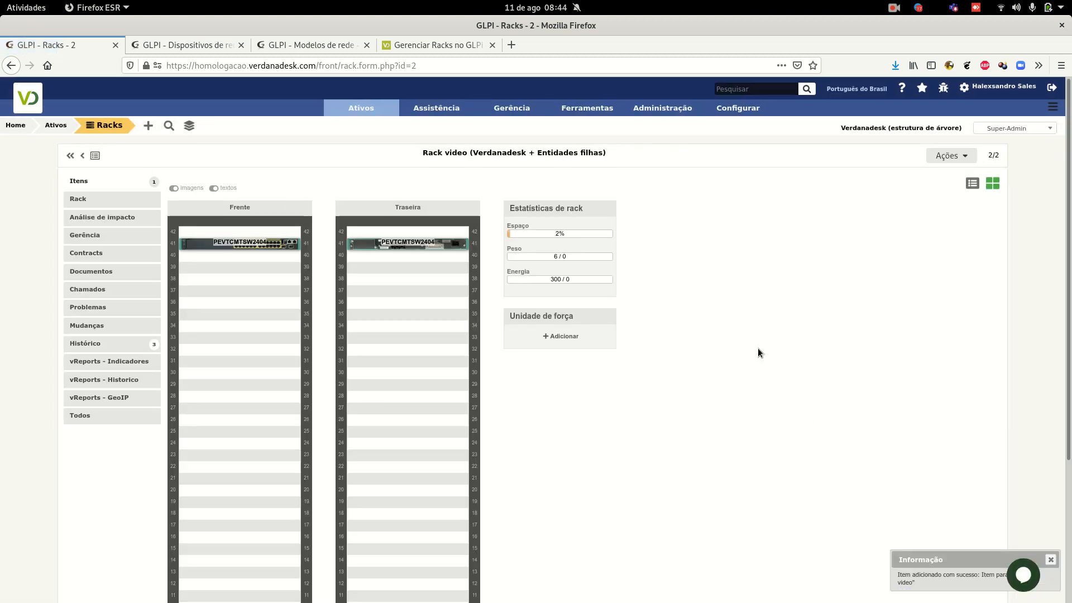
# Hide the text labels in Rack video and move the switch up to unit 42
pyautogui.click(215, 190)
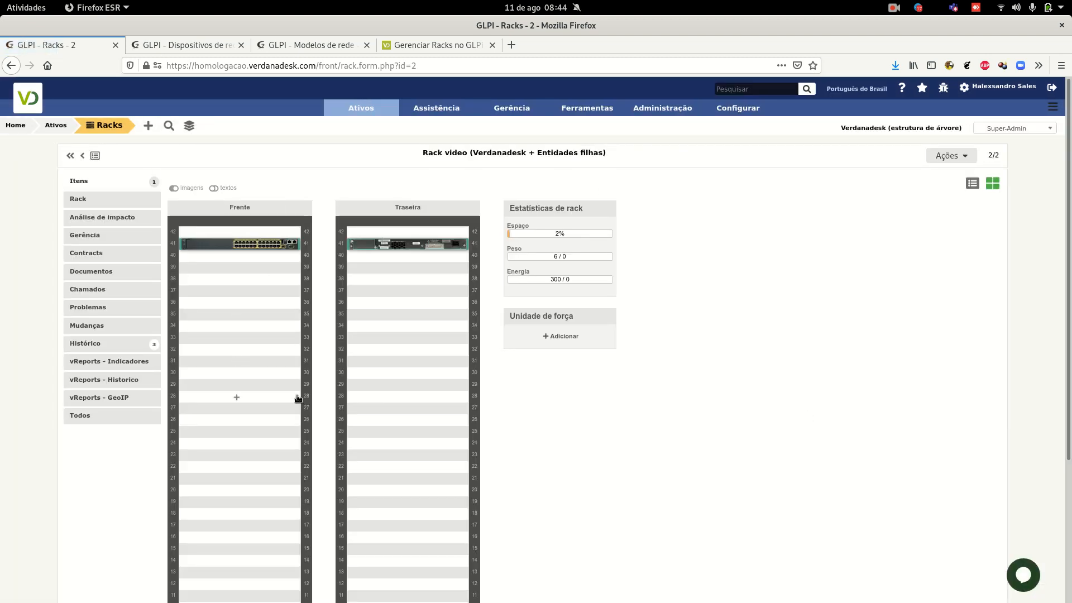
pyautogui.moveTo(238, 244)
pyautogui.moveTo(237, 244)
pyautogui.mouseDown()
pyautogui.moveTo(229, 366)
pyautogui.moveTo(239, 234)
pyautogui.mouseUp()
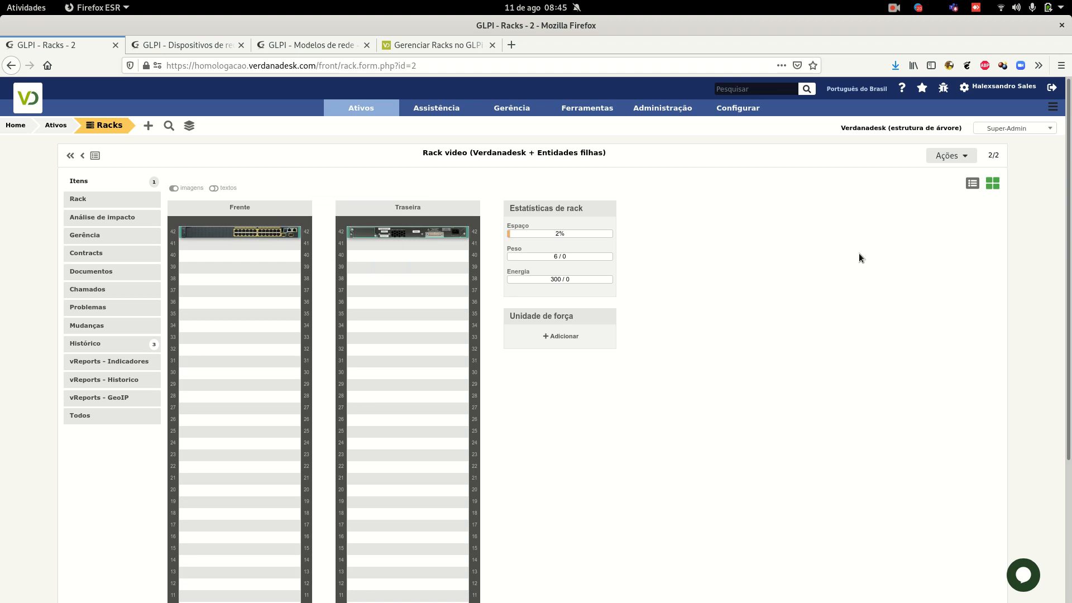
pyautogui.scroll(-3, 816, 327)
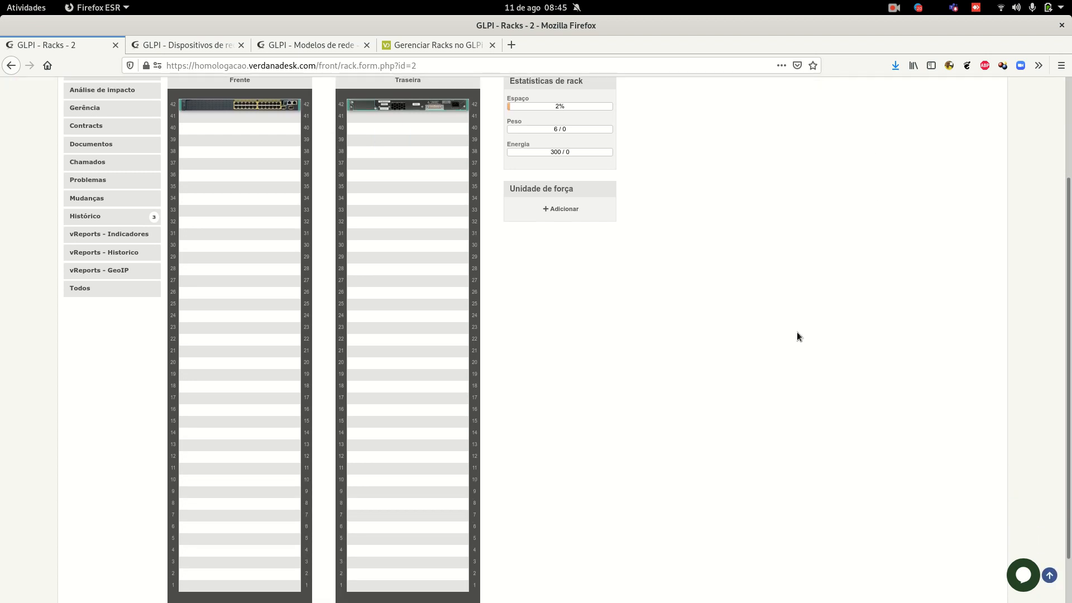
# Move switch PEVTCMTSW2404 down to unit 37 in the front layout of Rack video
pyautogui.scroll(3, 796, 328)
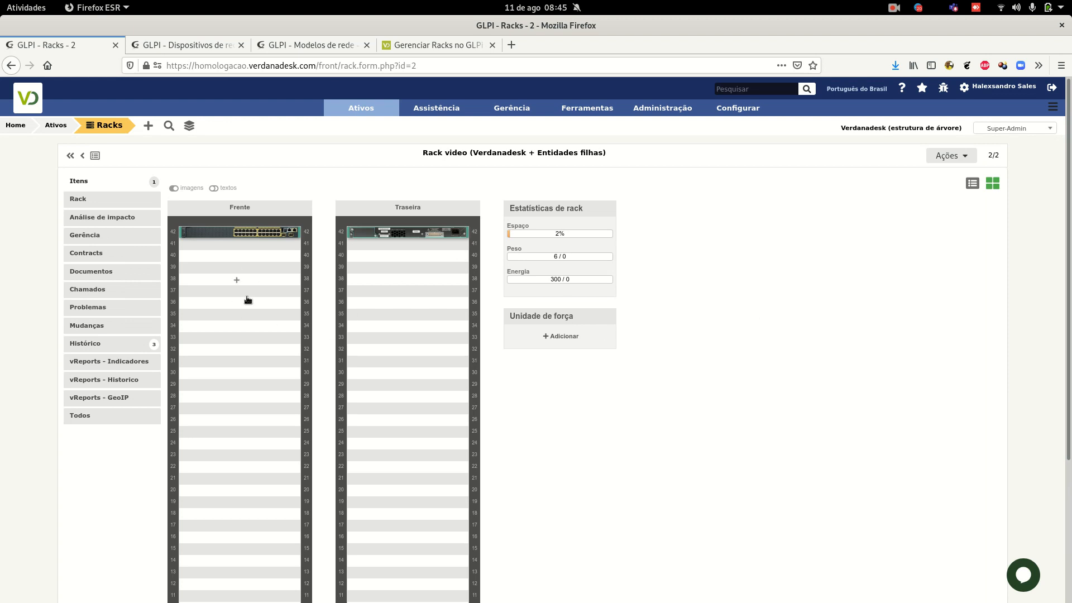
pyautogui.scroll(-5, 267, 332)
pyautogui.scroll(2, 263, 335)
pyautogui.scroll(3, 261, 306)
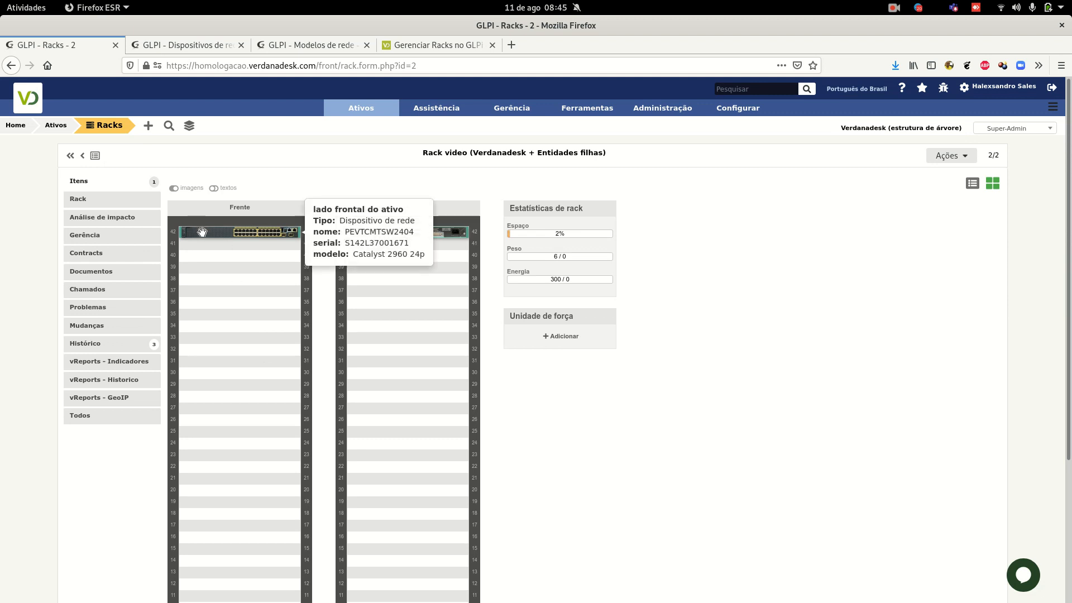
pyautogui.moveTo(202, 232); pyautogui.dragTo(211, 291)
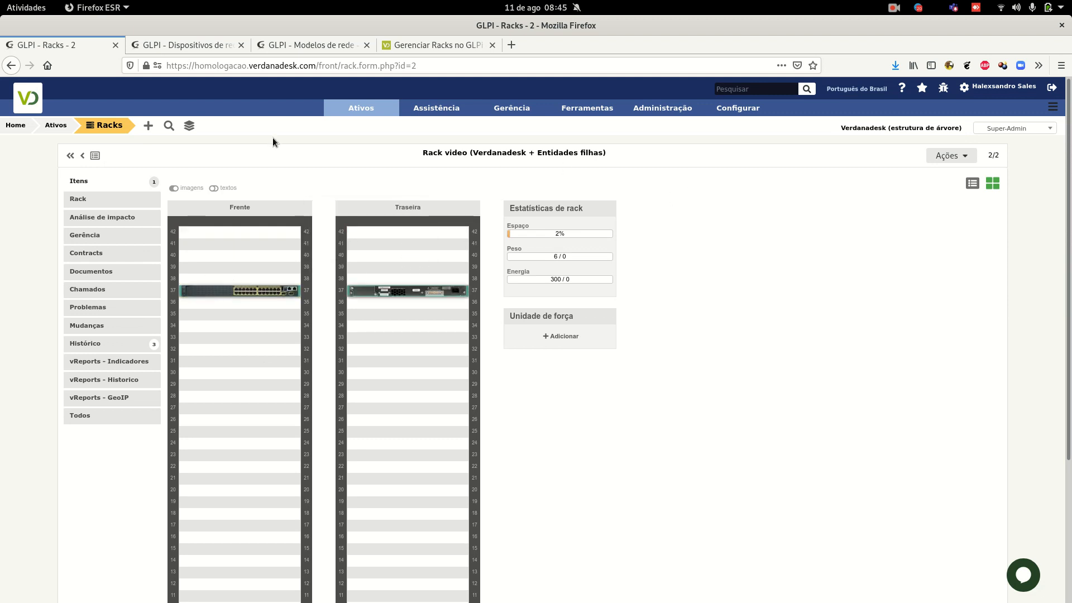
pyautogui.click(415, 46)
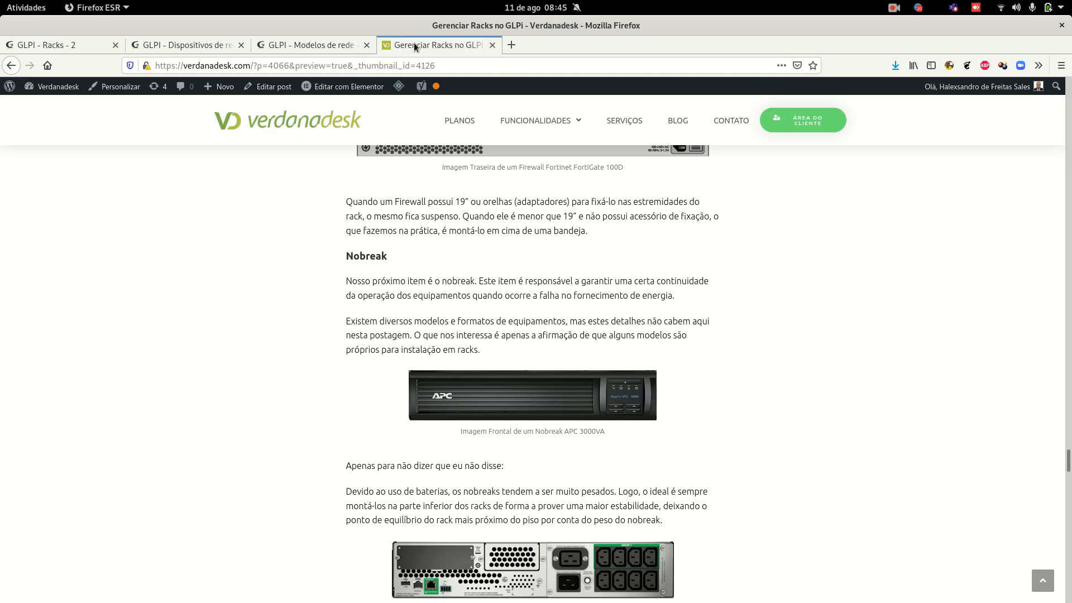
pyautogui.click(43, 45)
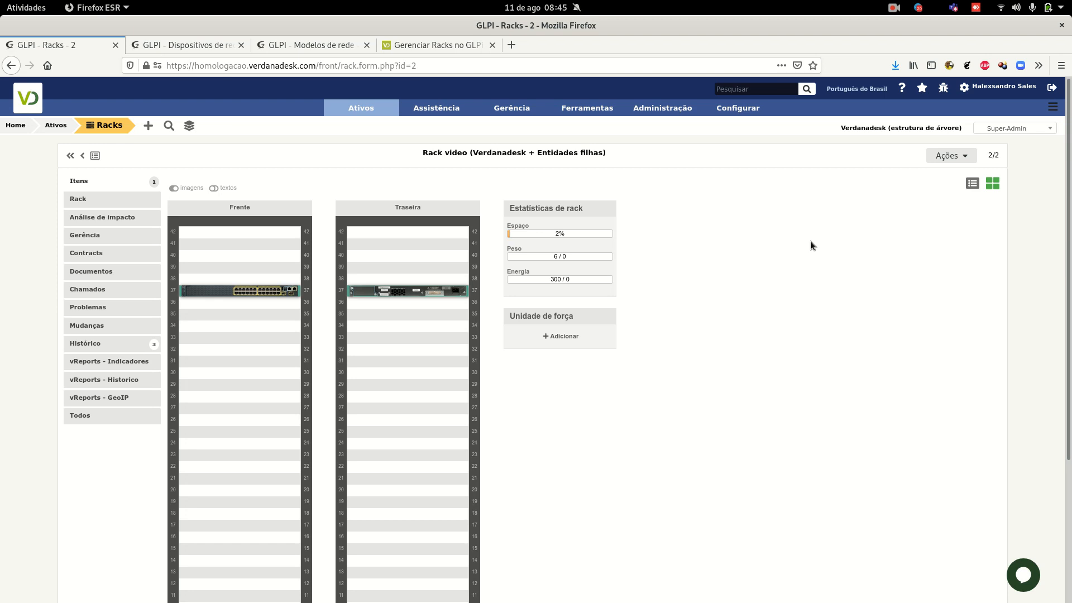
# Open the (P3) Raspberry PI3 computer model from the configuration dropdown lists
pyautogui.scroll(-5, 766, 277)
pyautogui.scroll(5, 766, 279)
pyautogui.moveTo(742, 111)
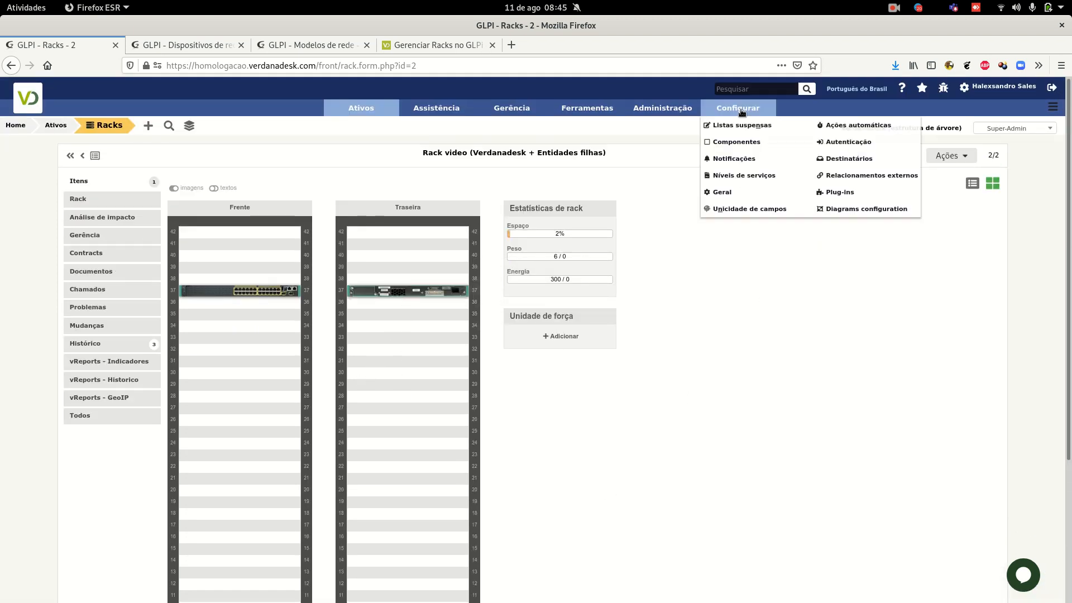
pyautogui.click(765, 129)
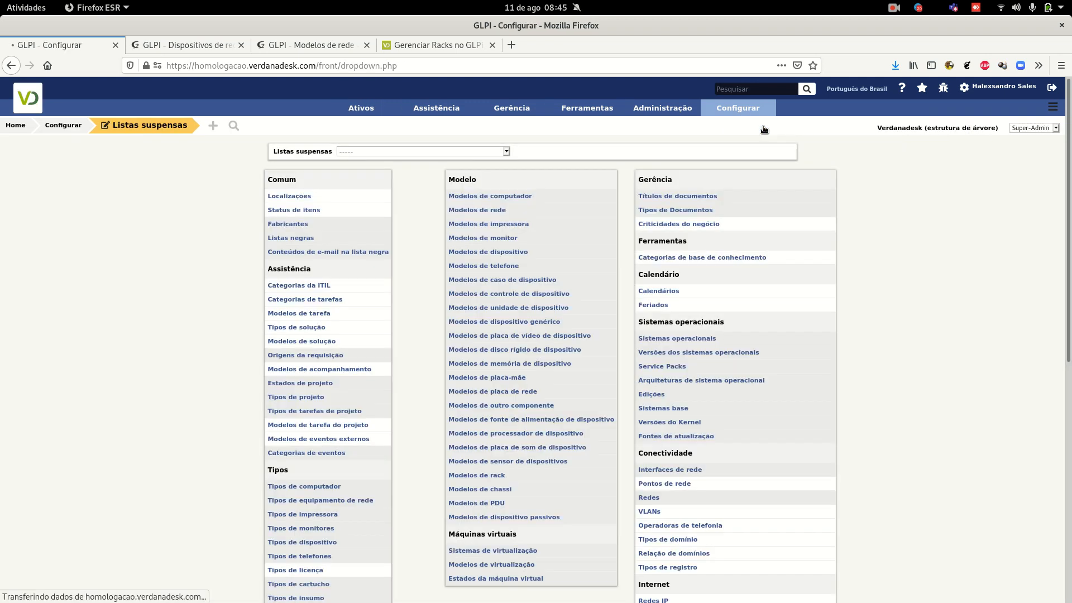
pyautogui.moveTo(438, 193); pyautogui.dragTo(518, 302)
pyautogui.click(456, 210)
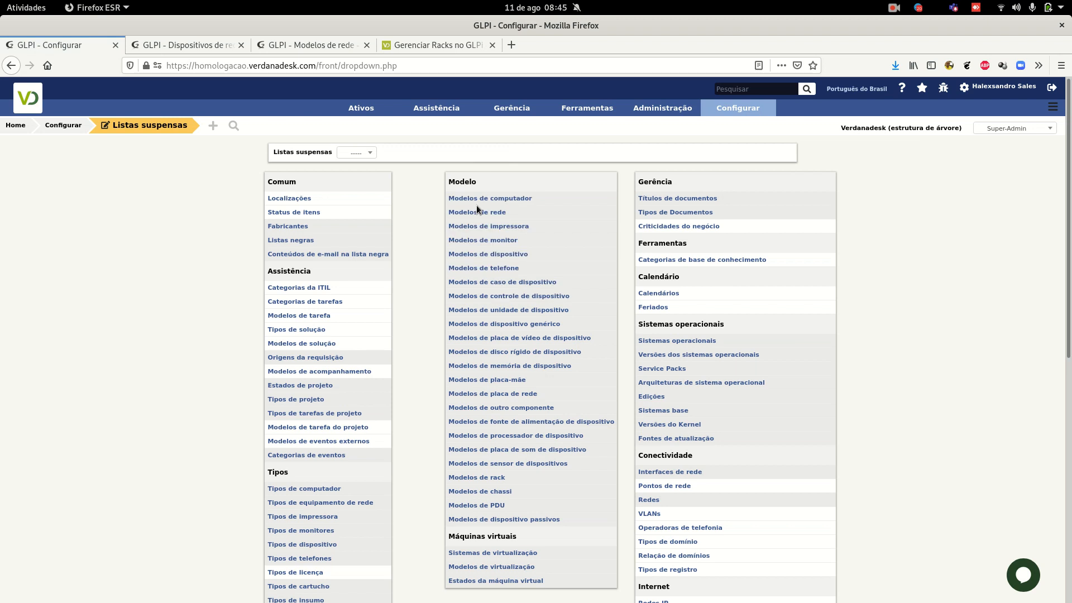
pyautogui.click(505, 200)
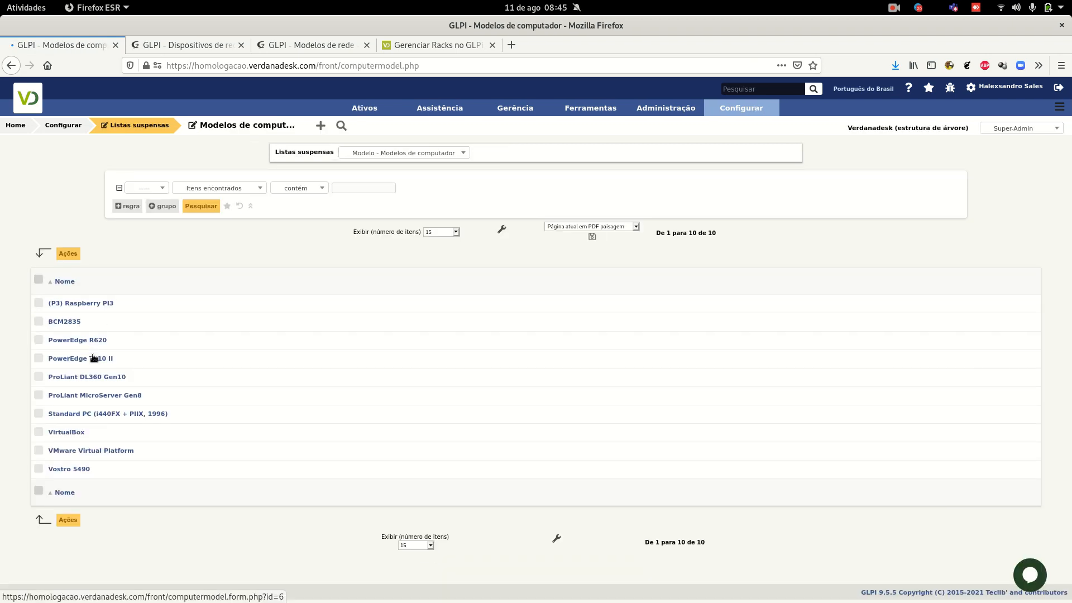
pyautogui.click(103, 304)
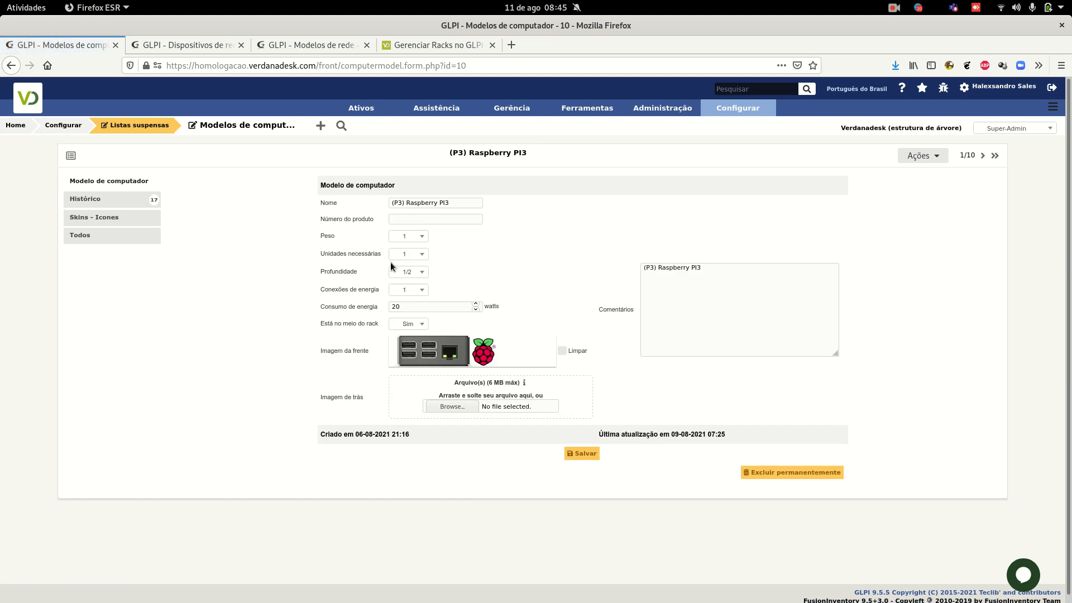
# Set the Raspberry PI3 model's Profundidade to 1/4 and save the model
pyautogui.moveTo(323, 272); pyautogui.dragTo(364, 272)
pyautogui.click(287, 281)
pyautogui.click(425, 274)
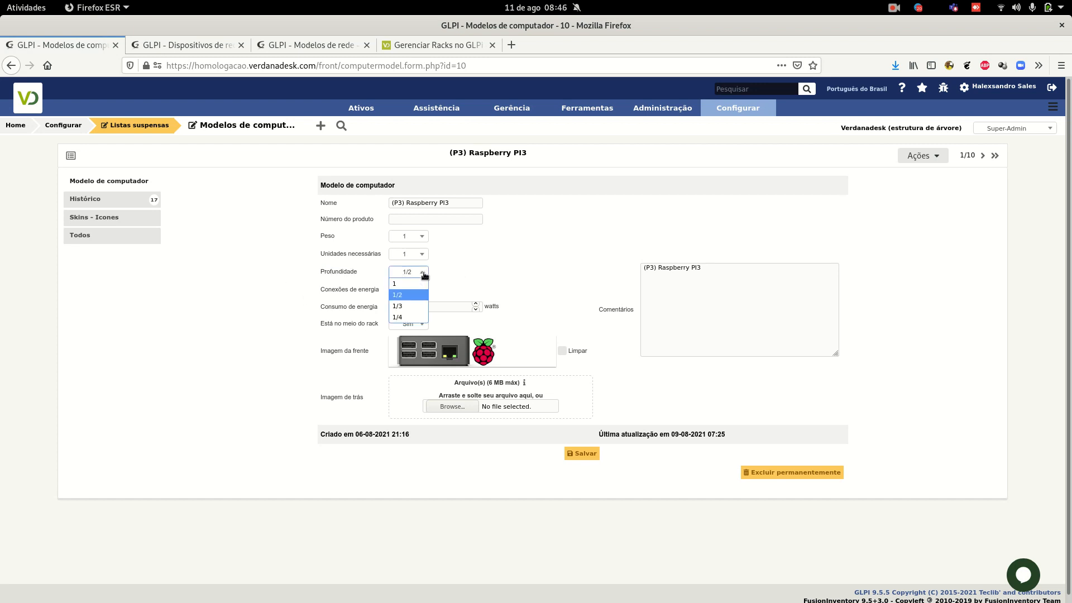
pyautogui.click(411, 314)
pyautogui.click(587, 454)
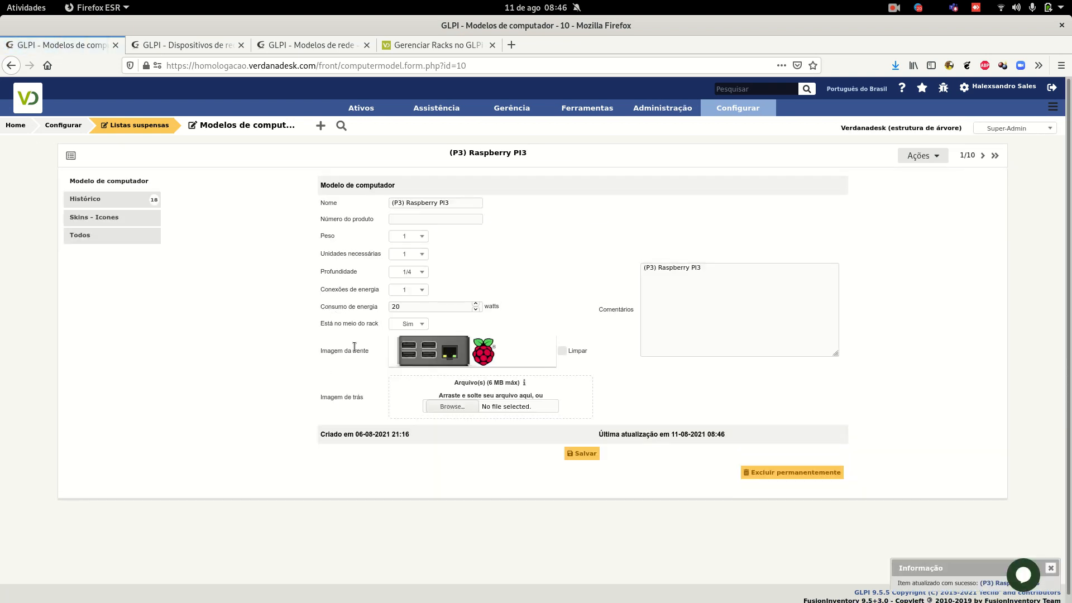
# Review the Raspberry PI3 model's energy consumption, weight, depth, power connections and Está no meio do rack settings
pyautogui.click(425, 307)
pyautogui.moveTo(408, 305); pyautogui.dragTo(385, 305)
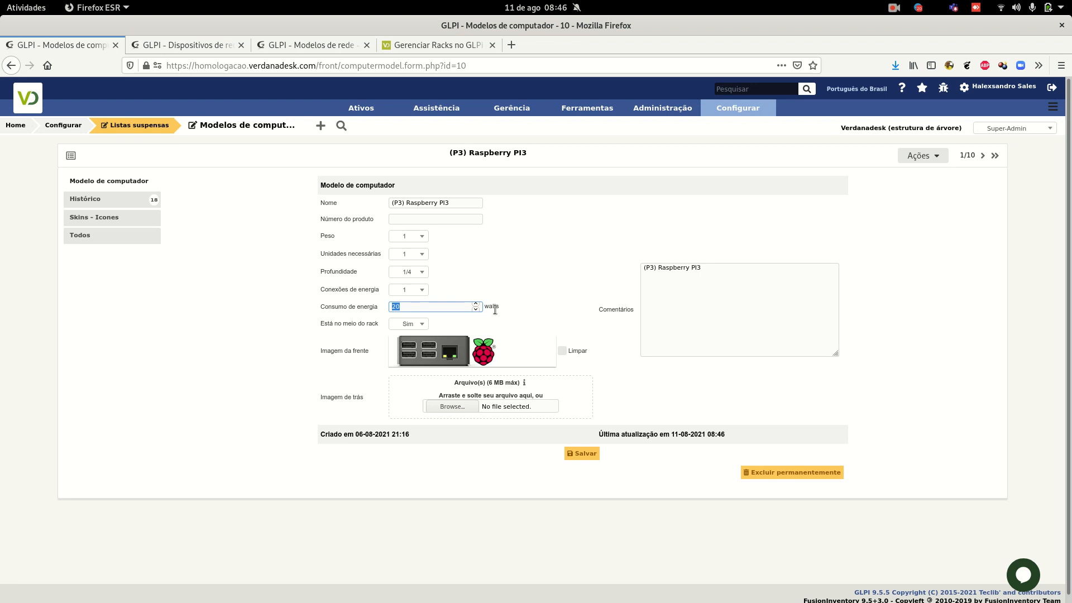
pyautogui.moveTo(501, 308); pyautogui.dragTo(333, 326)
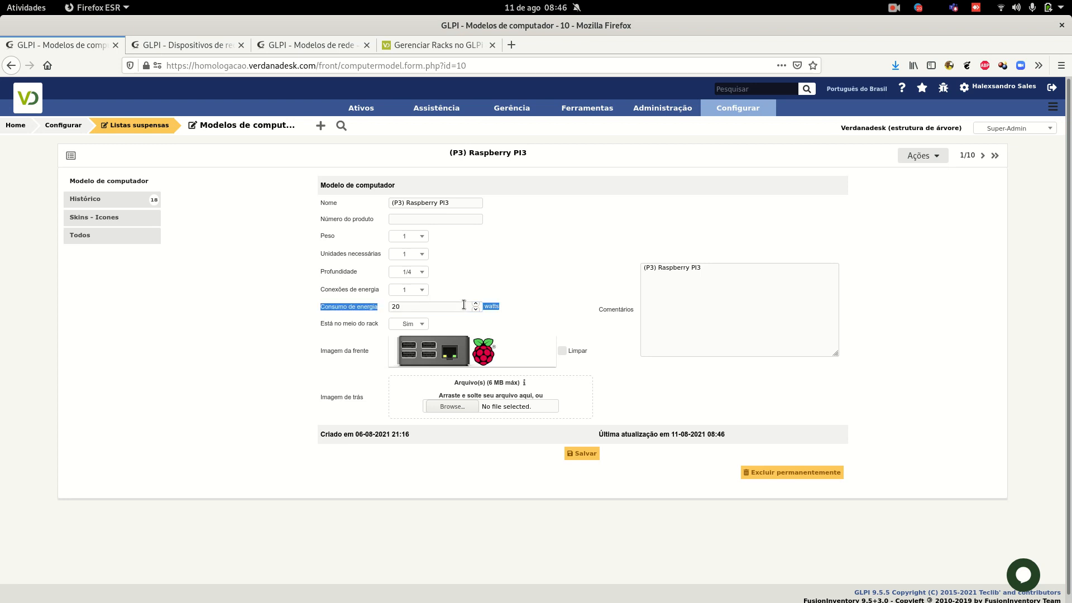
pyautogui.click(329, 311)
pyautogui.click(423, 241)
pyautogui.click(421, 241)
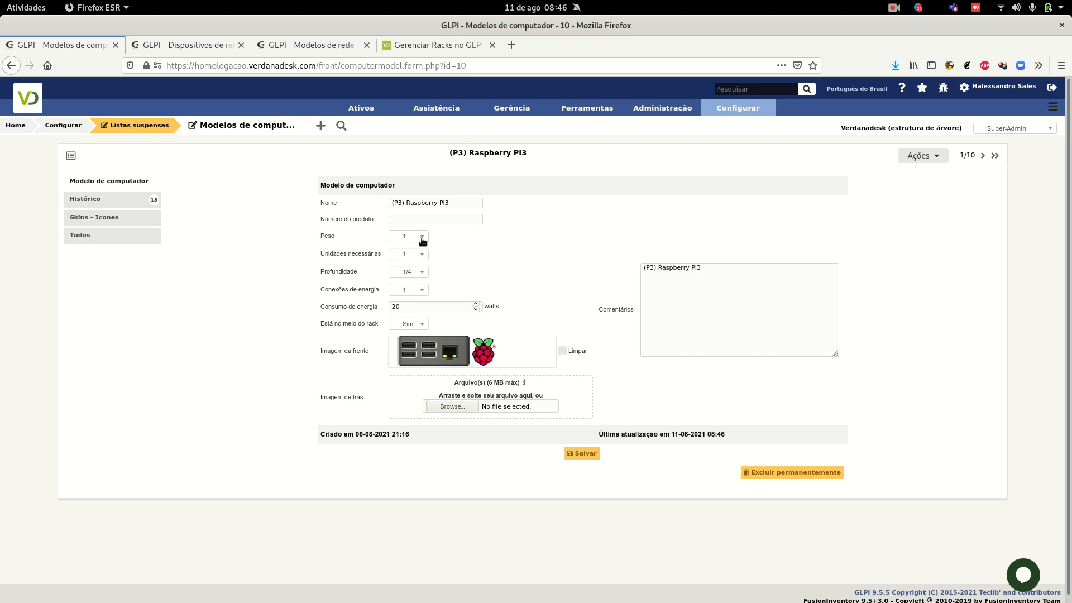
pyautogui.moveTo(350, 270); pyautogui.dragTo(318, 278)
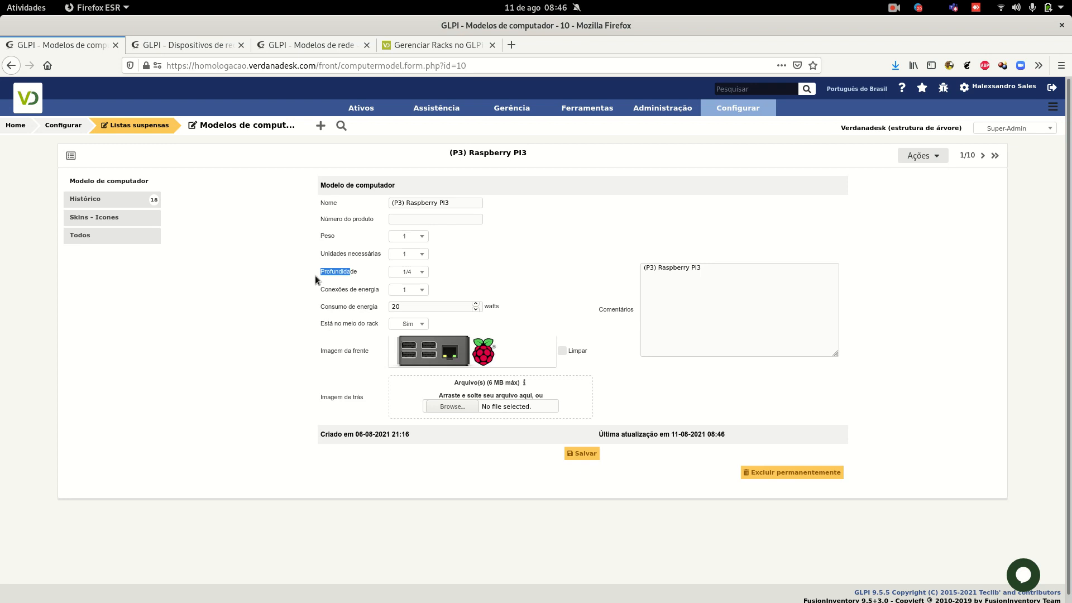
pyautogui.click(405, 290)
pyautogui.click(408, 325)
pyautogui.scroll(-1, 335, 333)
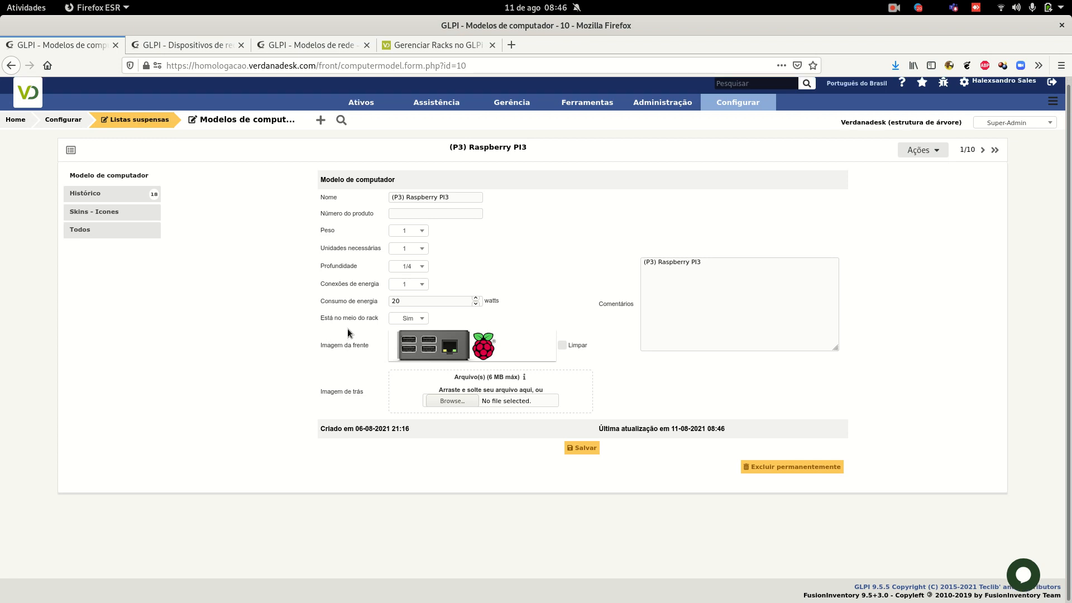
pyautogui.click(396, 322)
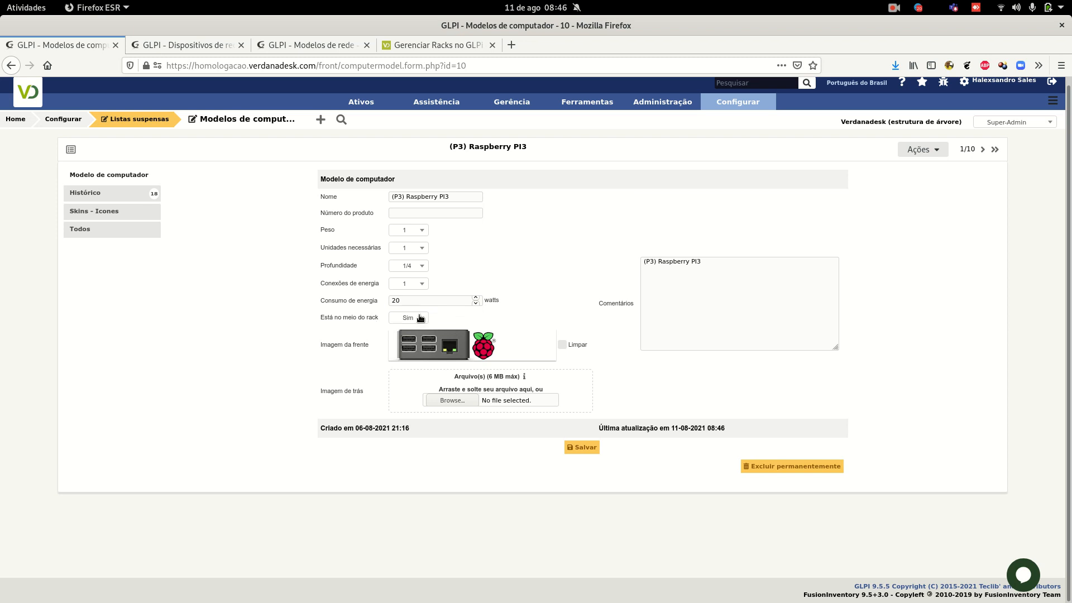
# Open RACK in a browser tab beside the computer model and move PEVTCMTPI2048 up to unit 14 in the front layout
pyautogui.click(289, 45)
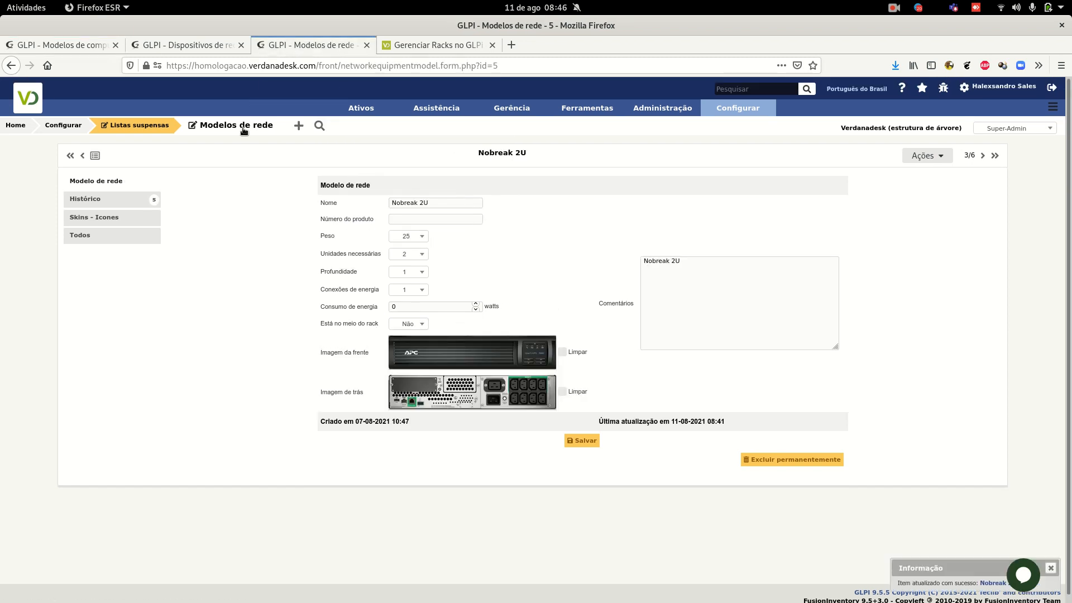
pyautogui.moveTo(358, 110)
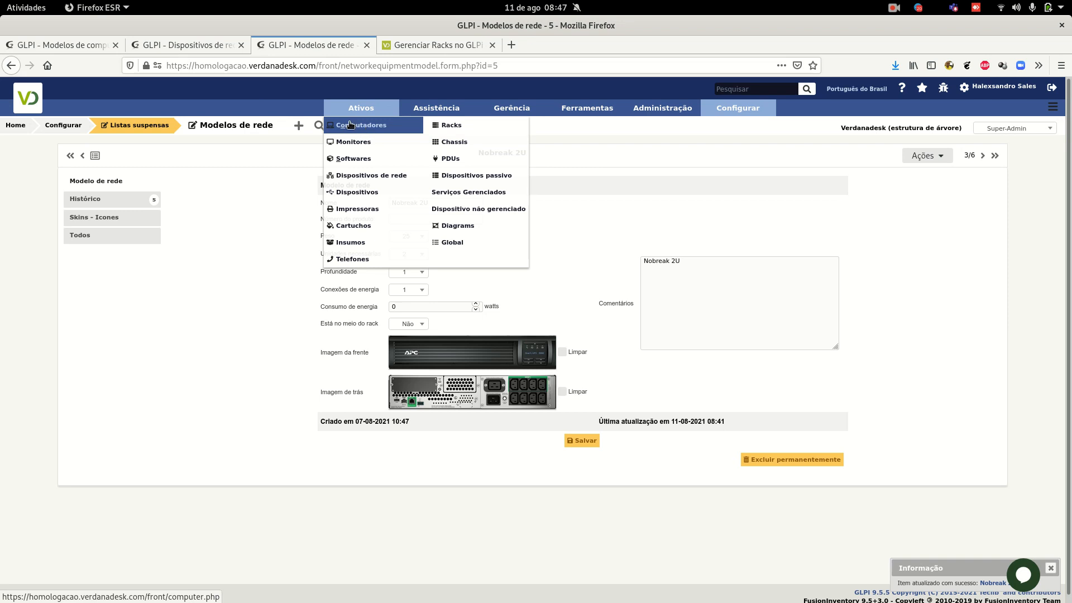
pyautogui.click(449, 125)
pyautogui.click(92, 46)
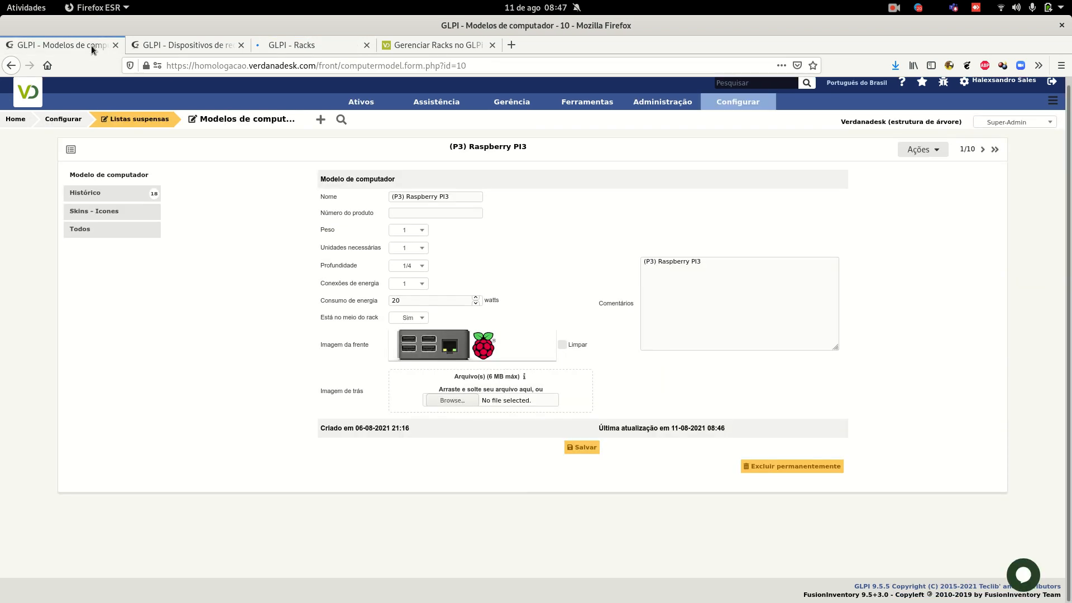
pyautogui.click(291, 45)
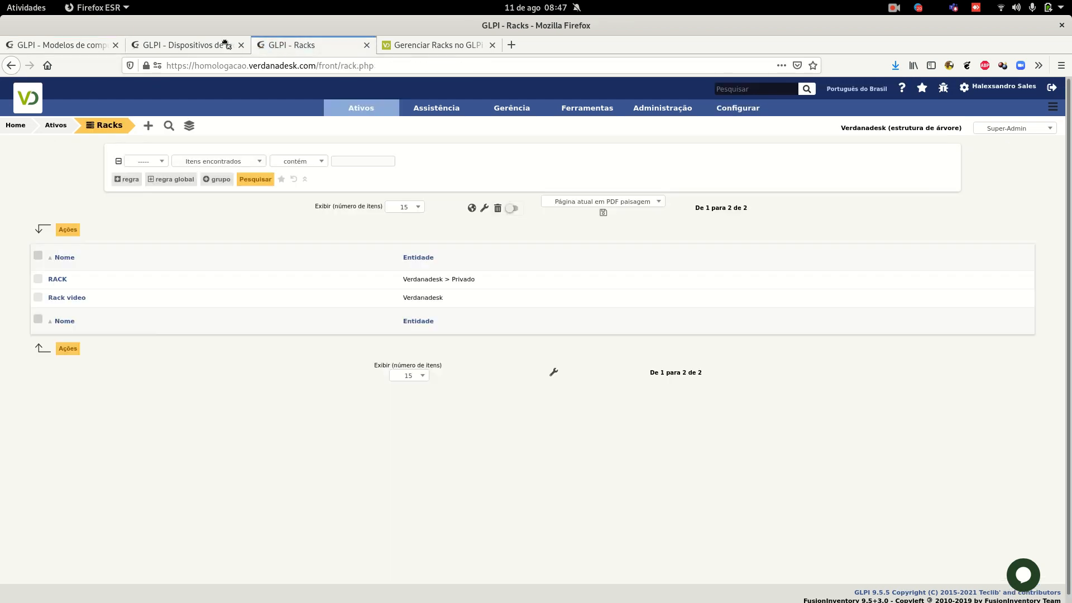
pyautogui.moveTo(290, 44); pyautogui.dragTo(176, 46)
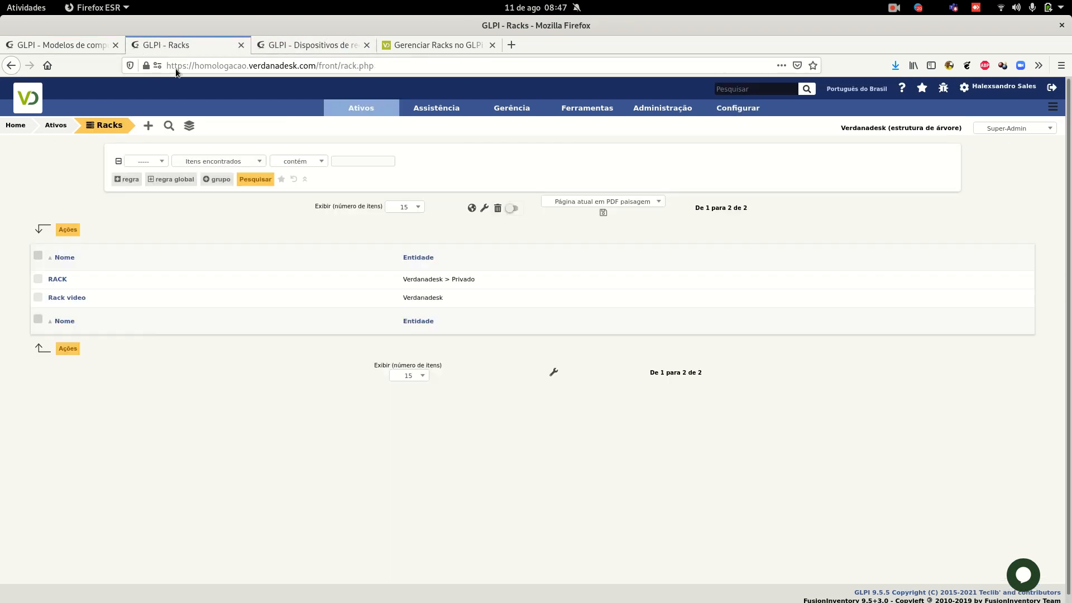
pyautogui.click(59, 279)
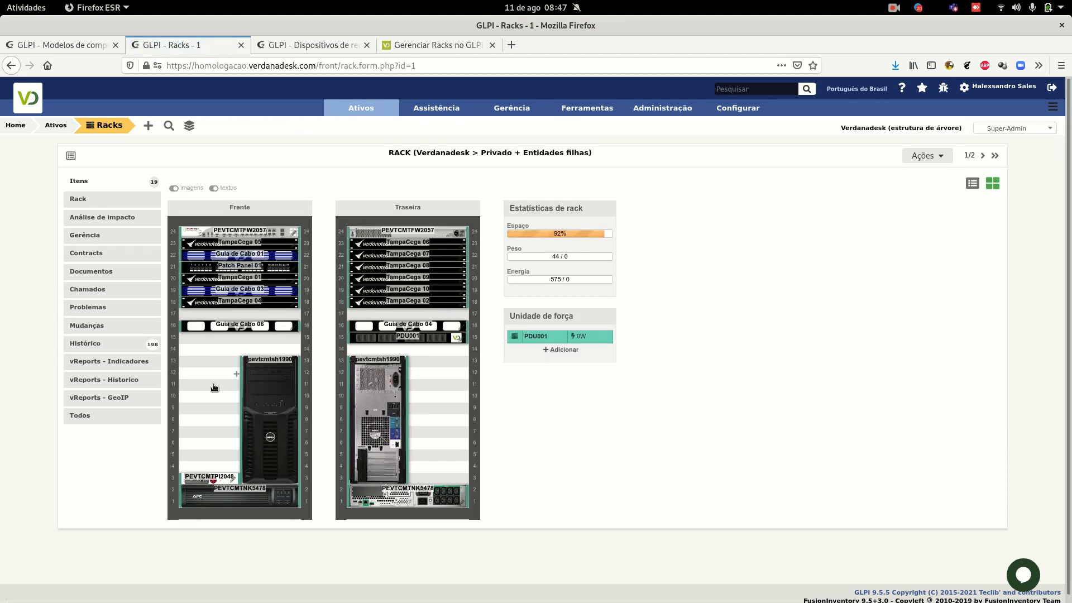
pyautogui.moveTo(198, 479); pyautogui.dragTo(199, 351)
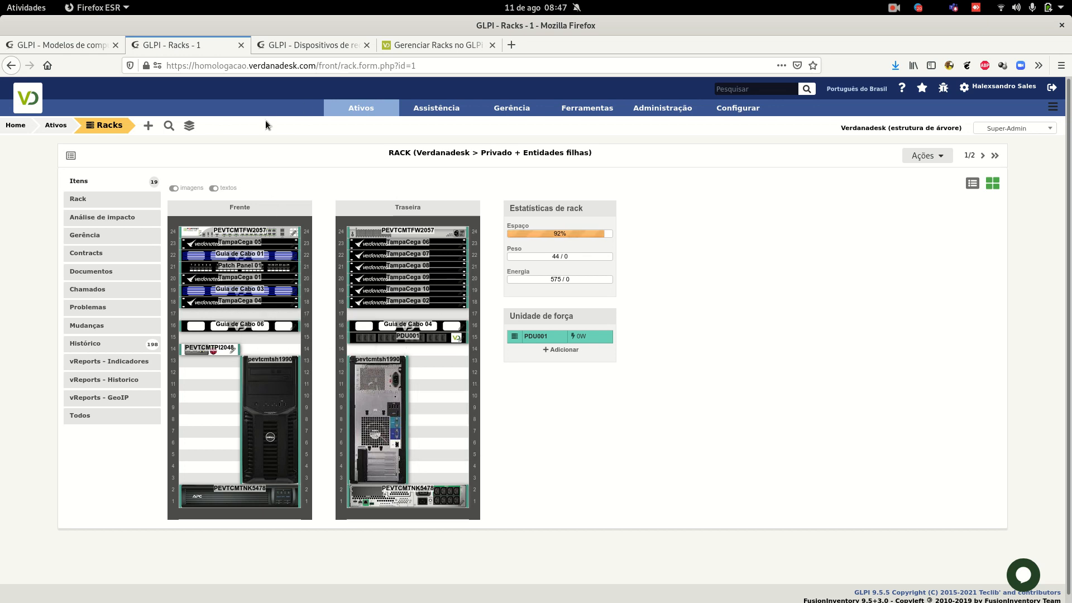
# Set Está no meio do rack to Não for the Raspberry PI3 model and save it
pyautogui.click(398, 46)
pyautogui.click(336, 47)
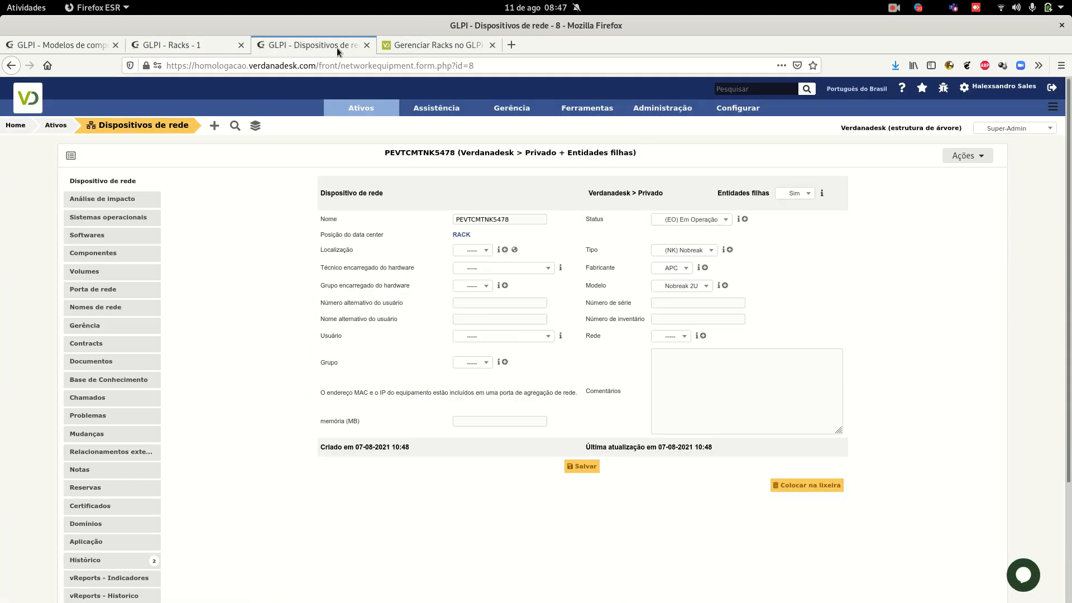
pyautogui.click(67, 45)
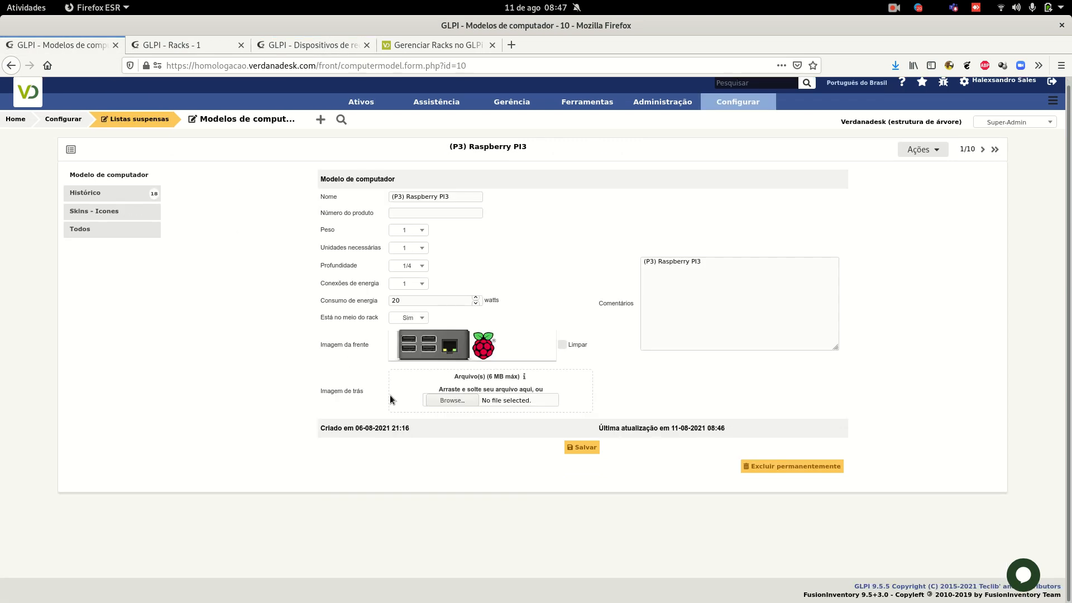
pyautogui.click(409, 316)
pyautogui.click(402, 335)
pyautogui.click(405, 318)
pyautogui.click(404, 328)
pyautogui.click(581, 448)
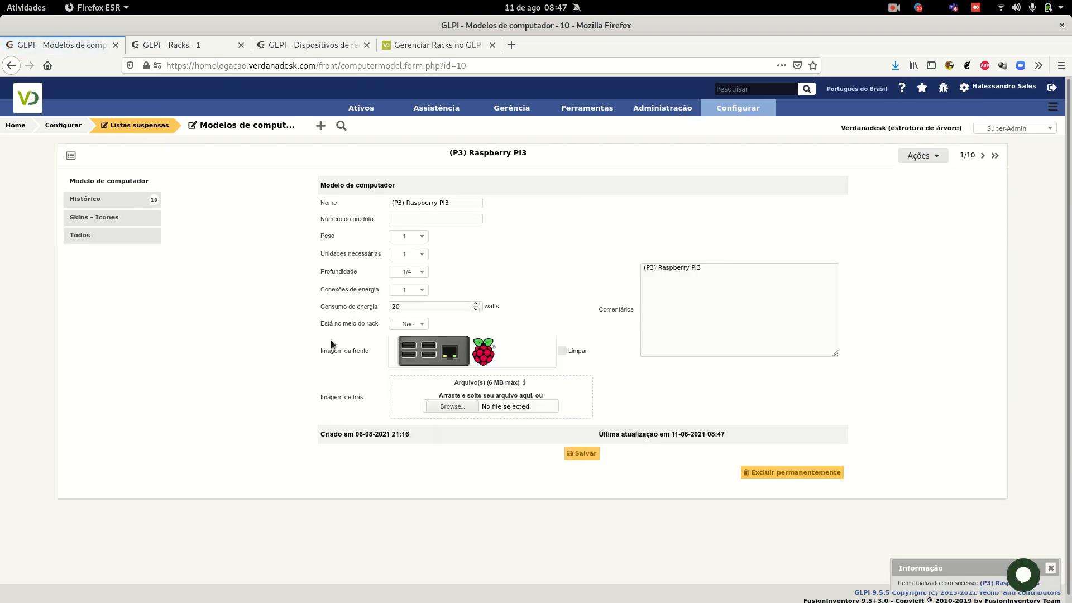
# Reload RACK, hide its text labels and inspect PEVTCMTPI2048 in the front layout
pyautogui.click(187, 47)
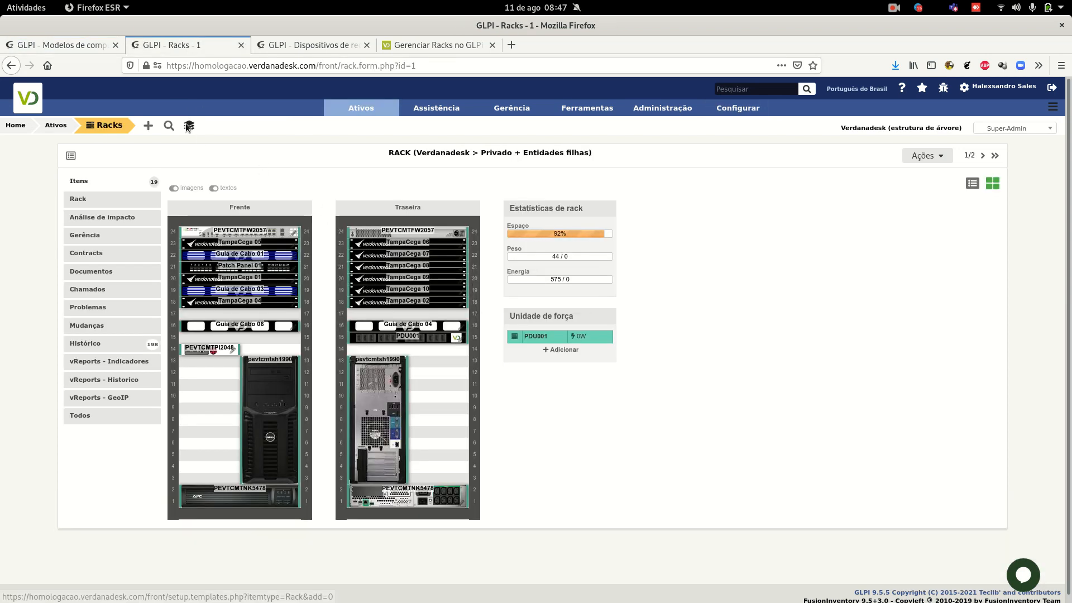
pyautogui.press('F5')
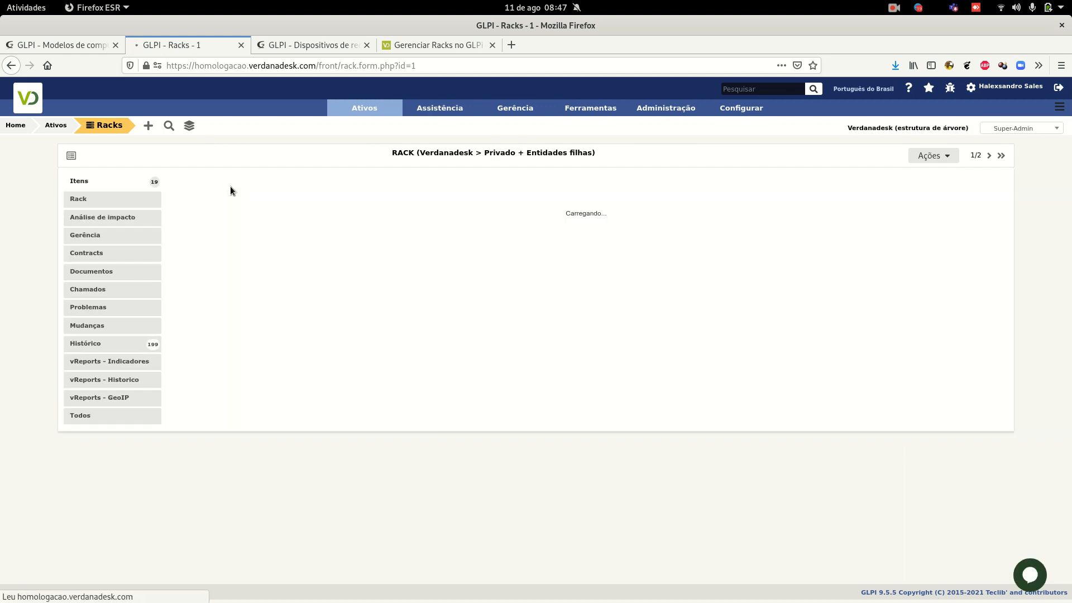
pyautogui.click(230, 188)
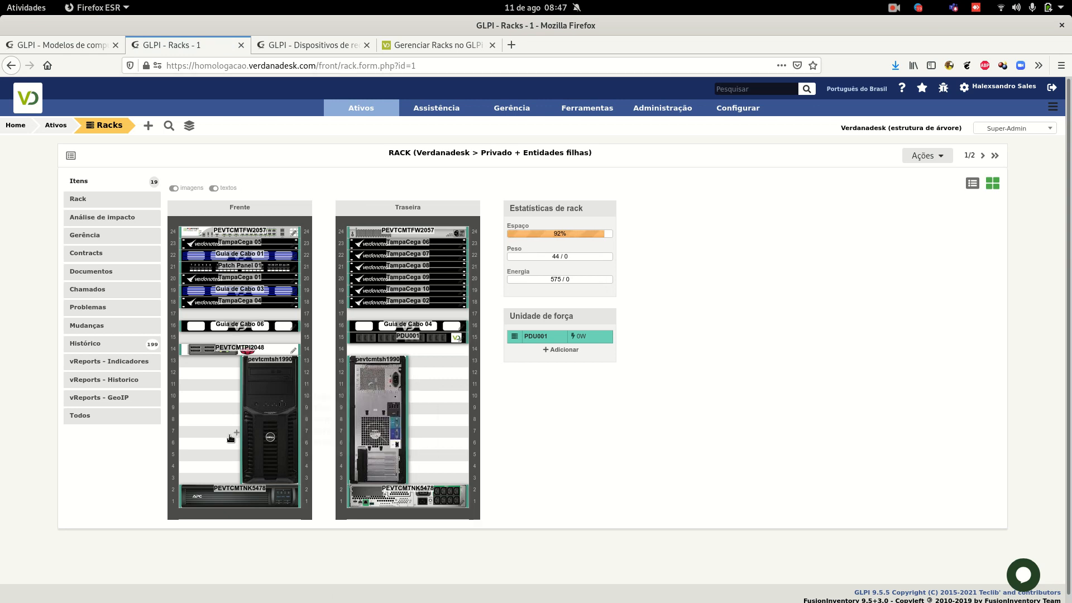
pyautogui.click(214, 188)
pyautogui.moveTo(296, 350)
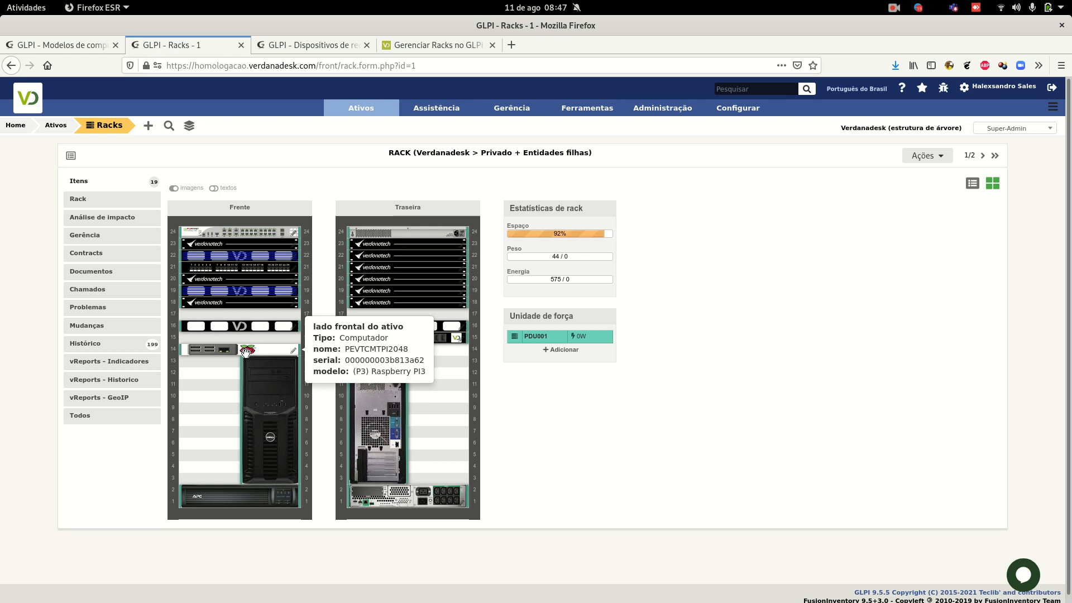
# Compare the Raspberry PI3 model's Está no meio do rack setting with the width of PEVTCMTPI2048 in RACK
pyautogui.click(35, 43)
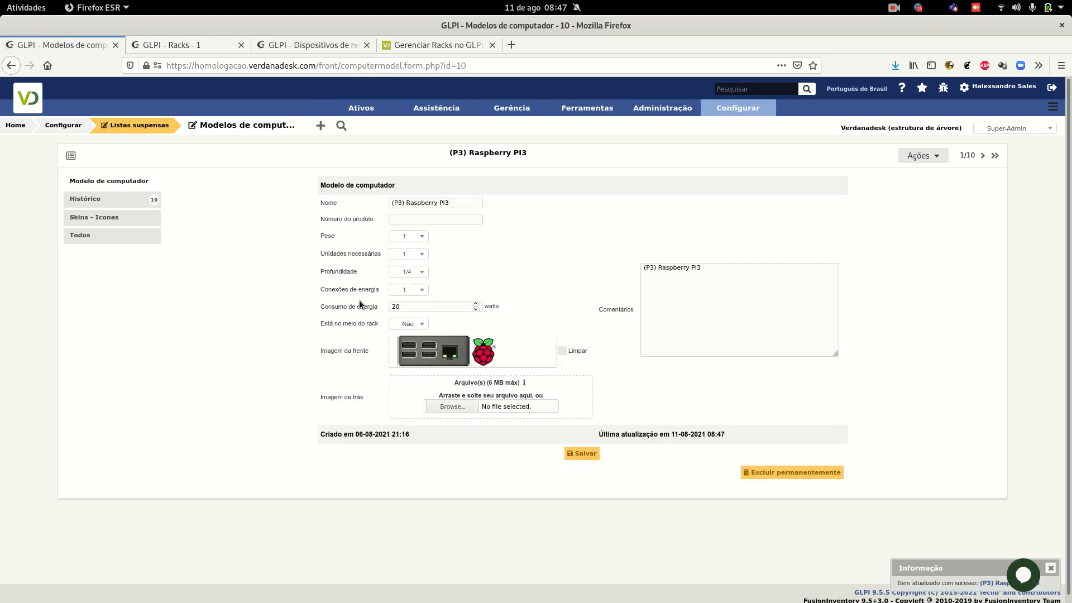
pyautogui.moveTo(320, 323); pyautogui.dragTo(374, 326)
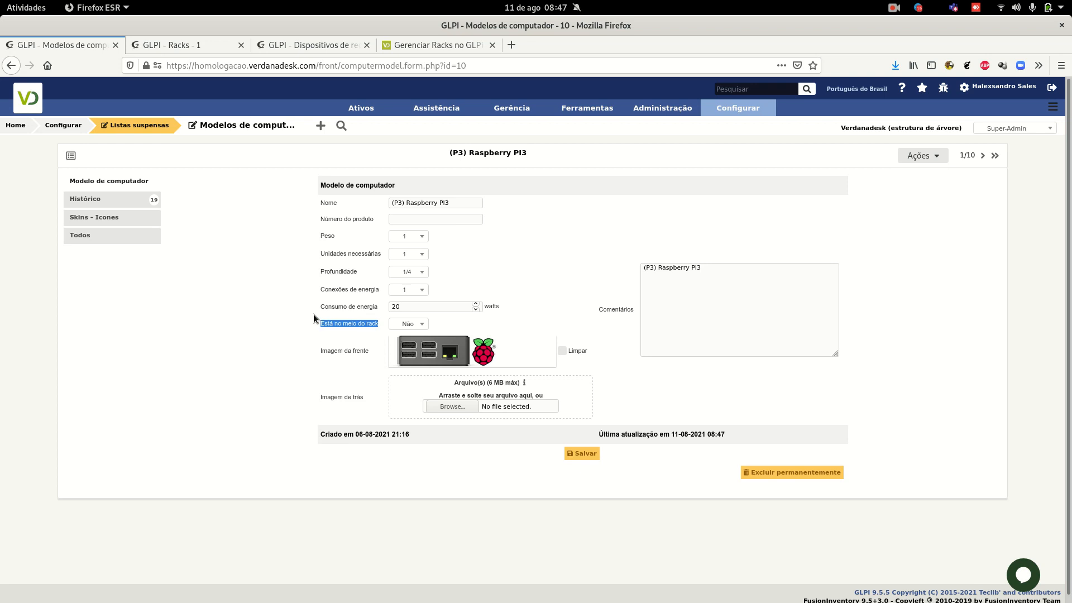
pyautogui.click(363, 328)
pyautogui.click(200, 47)
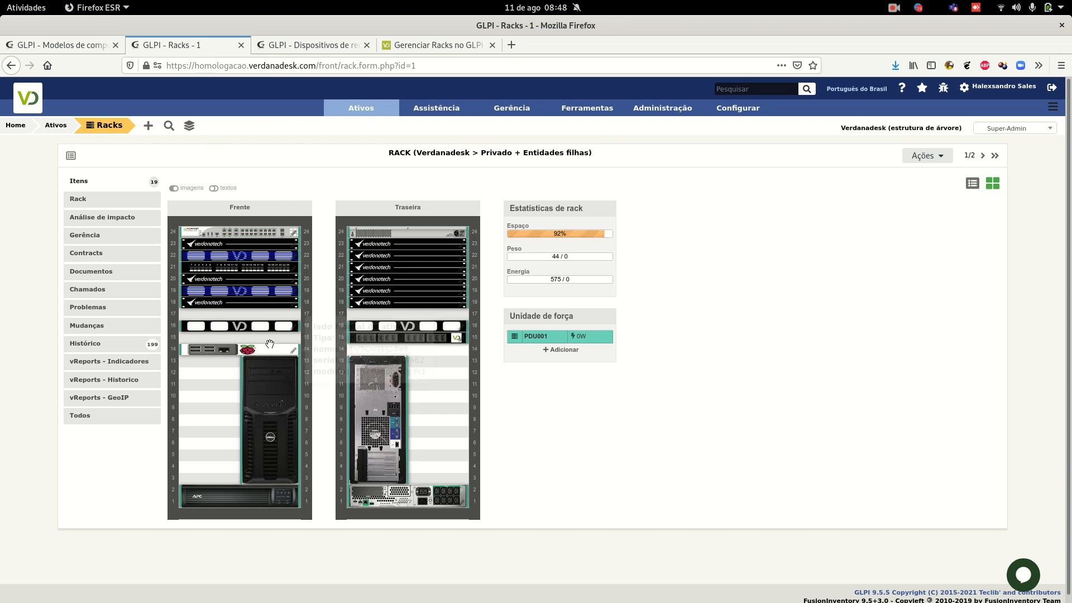
# Set Está no meio do rack to Sim for the (P3) Raspberry PI3 computer model and save it
pyautogui.moveTo(270, 349)
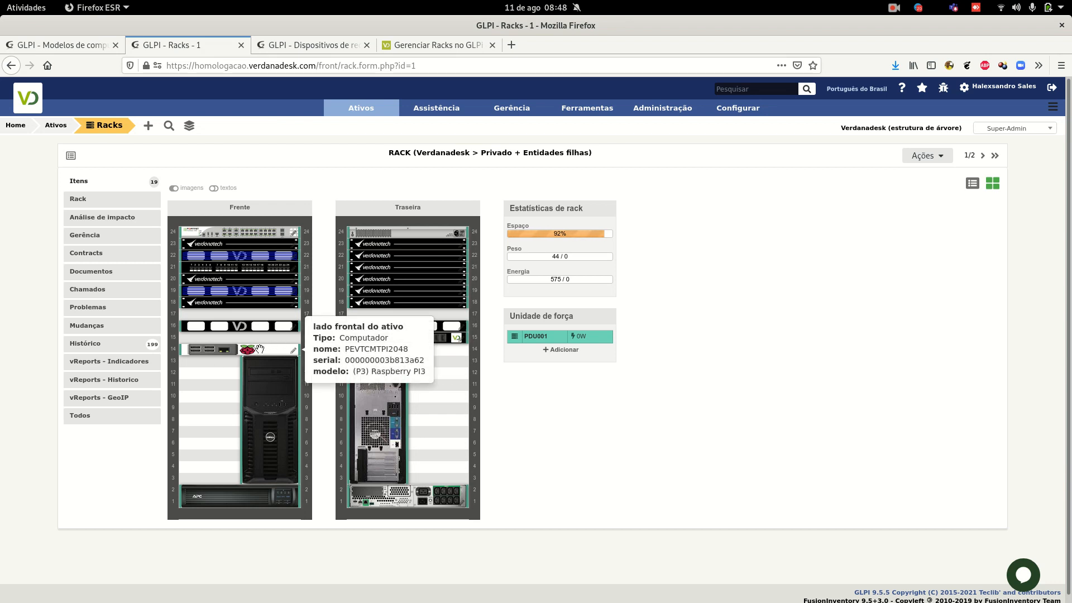
pyautogui.click(69, 39)
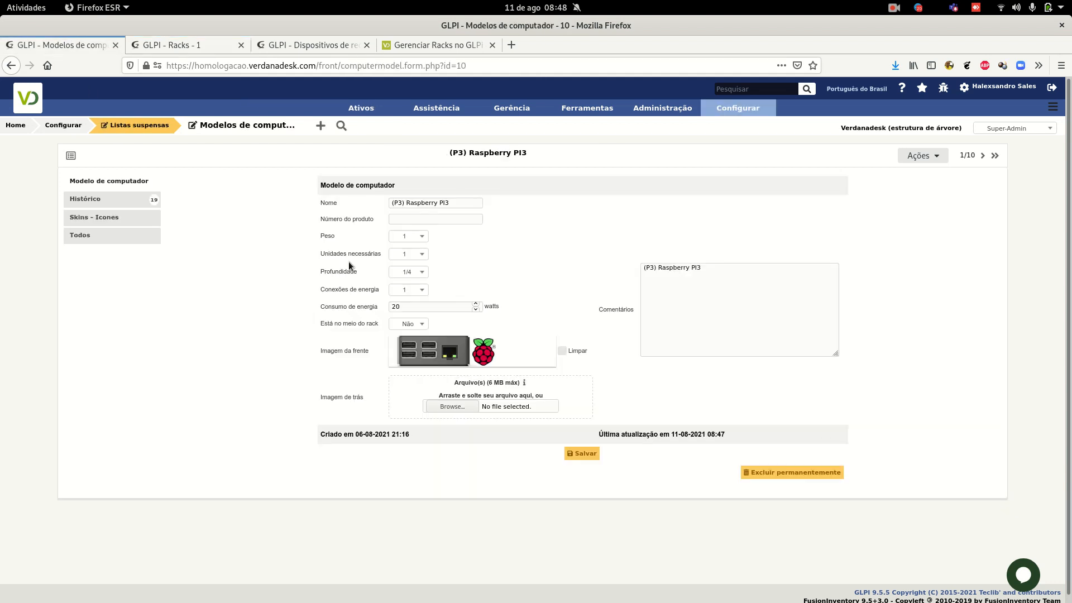
pyautogui.click(400, 325)
pyautogui.click(405, 345)
pyautogui.click(581, 459)
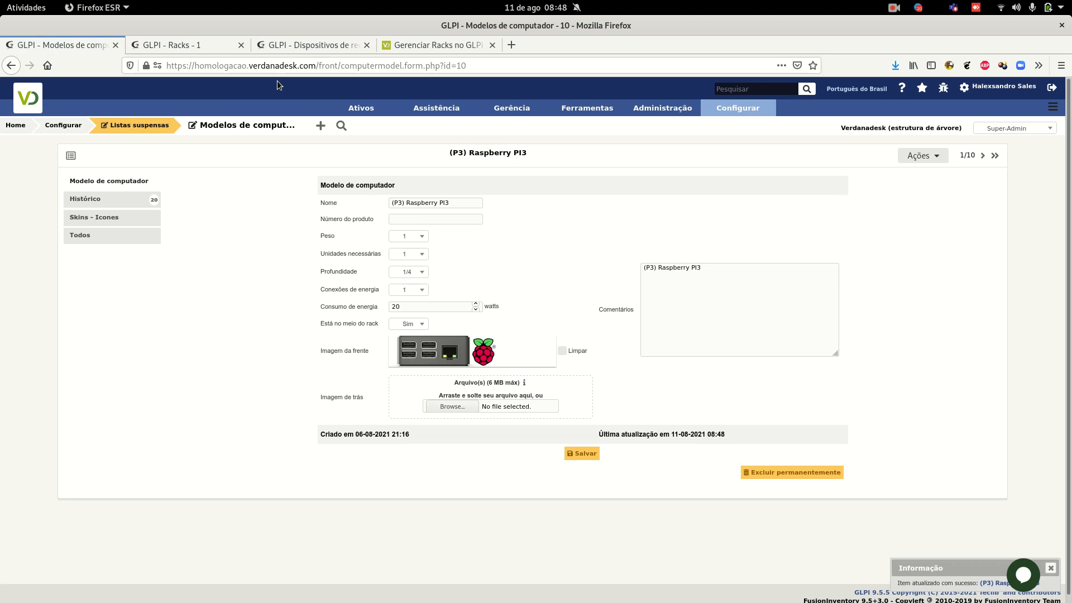
# In the reloaded RACK, move PEVTCMTPI2048 down to unit 3 beside the tower server in the front layout and hide the text labels
pyautogui.click(169, 44)
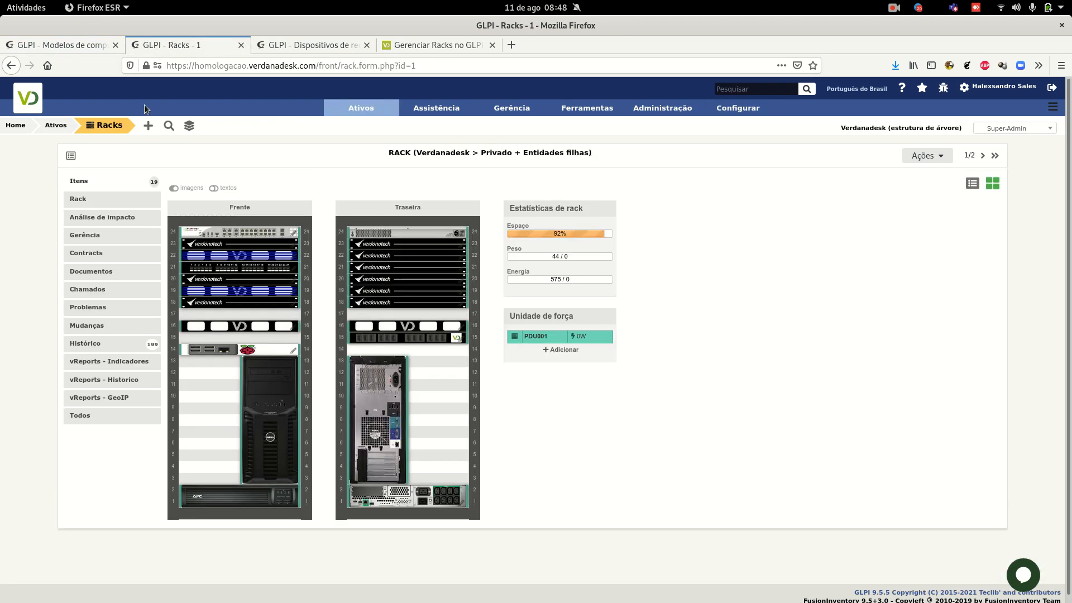
pyautogui.press('F5')
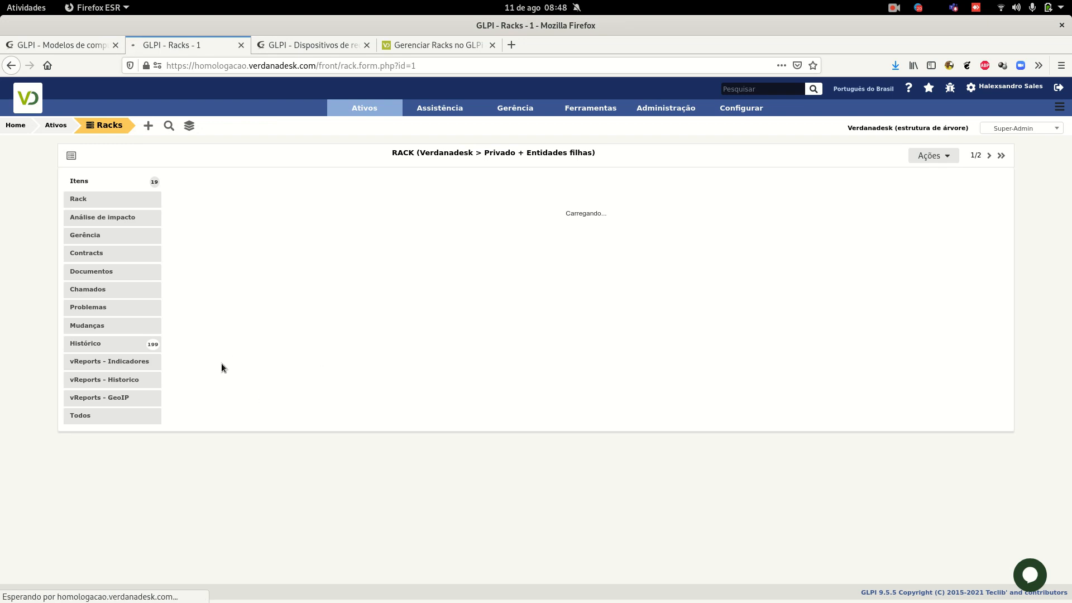
pyautogui.moveTo(207, 352)
pyautogui.moveTo(207, 352); pyautogui.dragTo(198, 479)
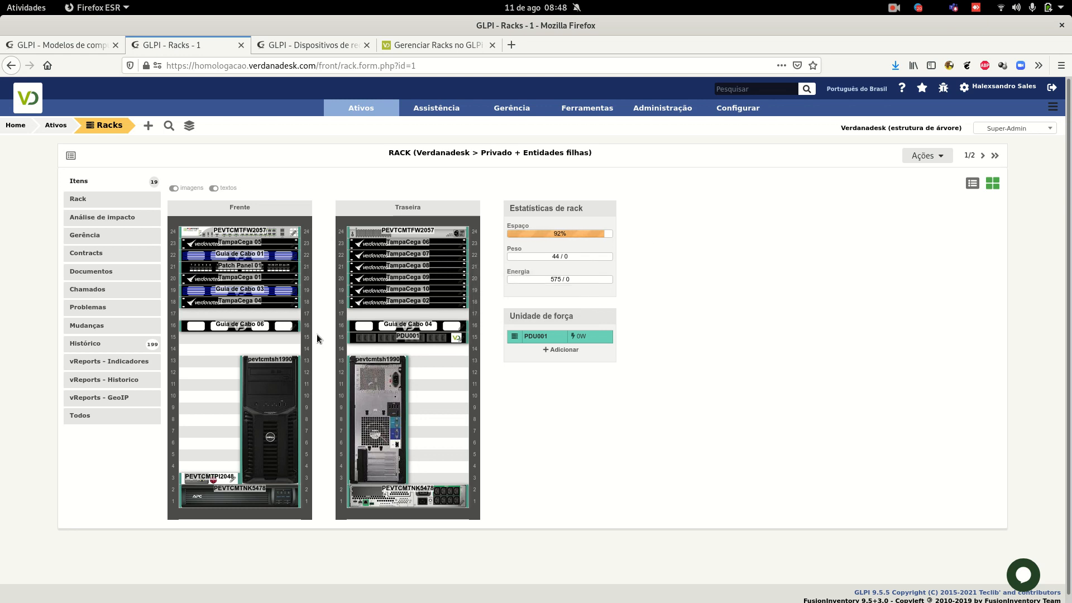
pyautogui.moveTo(362, 109)
pyautogui.click(214, 188)
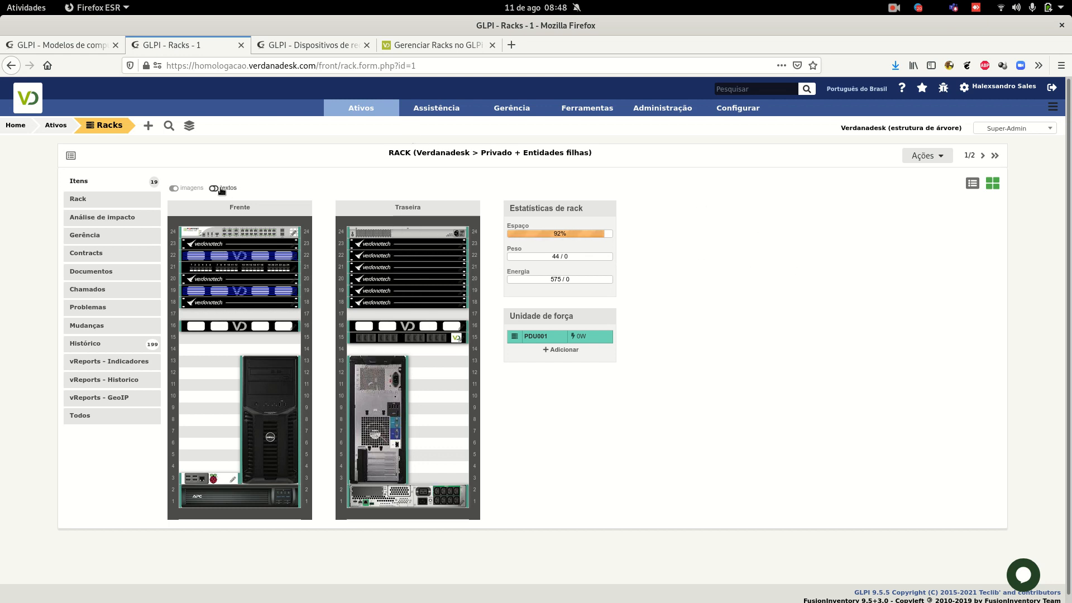